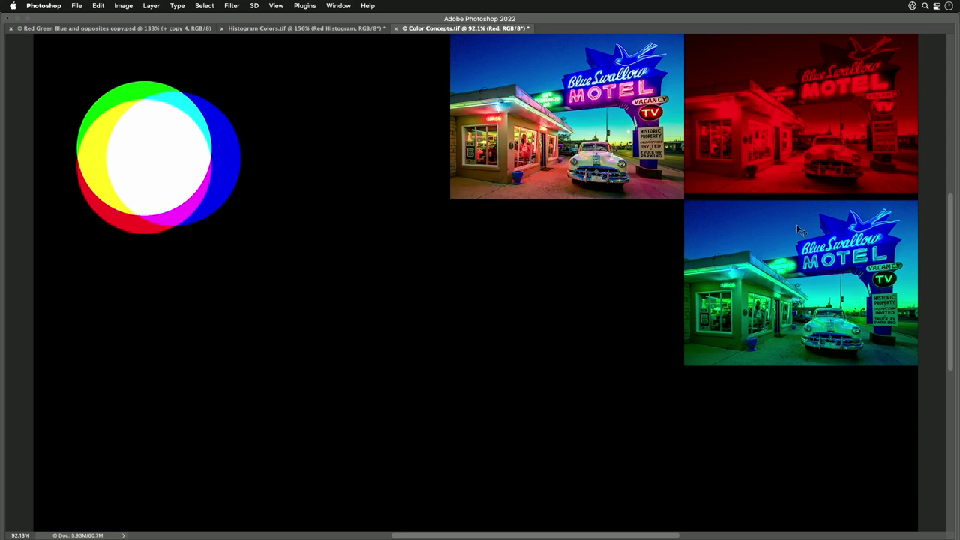
- Move the green copy of the motel photo straight down so it sits directly below the blue copy
drag(801, 231, 802, 391)
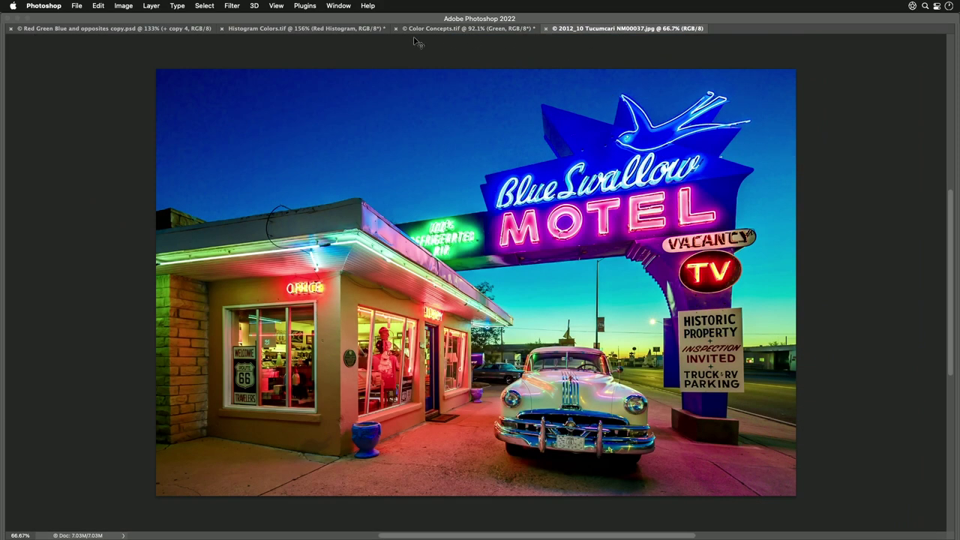
- Show the hidden interface panels and display the color channels of the motel photo
key(Tab)
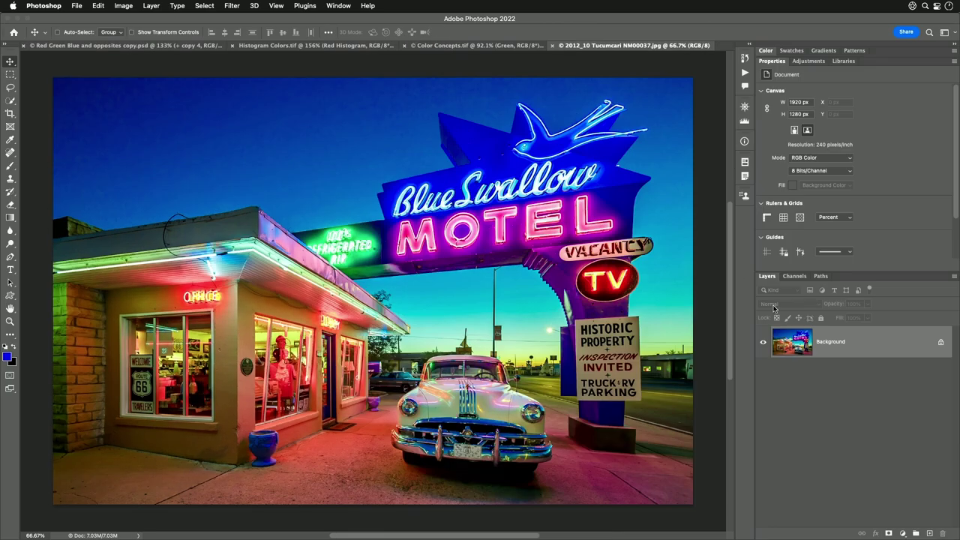
click(794, 276)
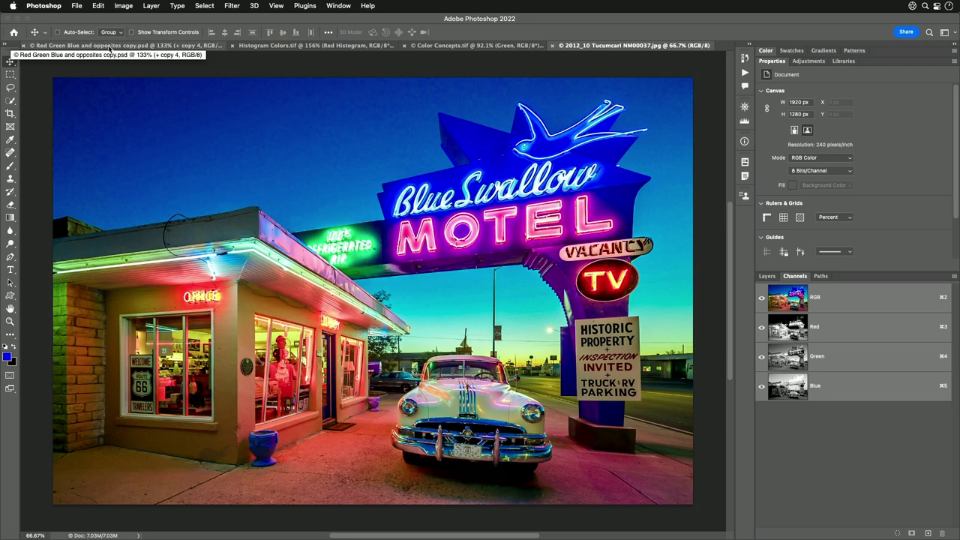
- Try Show Channels in Color in the Interface preferences, turn it back off and close the preferences
click(53, 6)
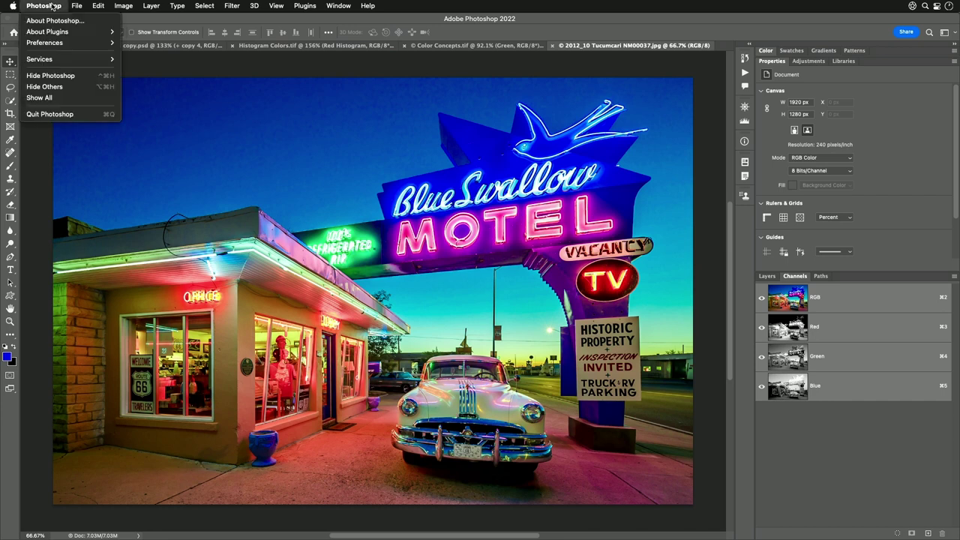
mouse_move(52, 45)
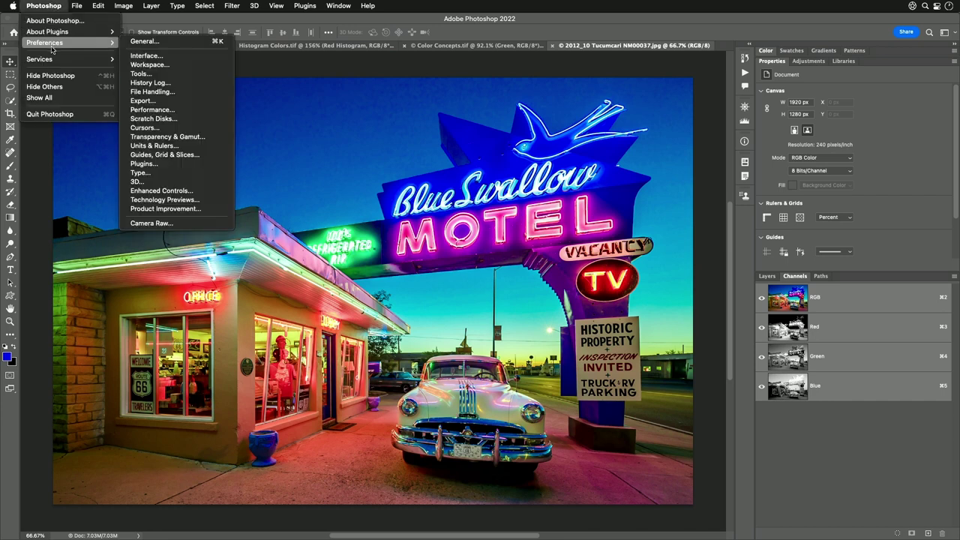
click(147, 56)
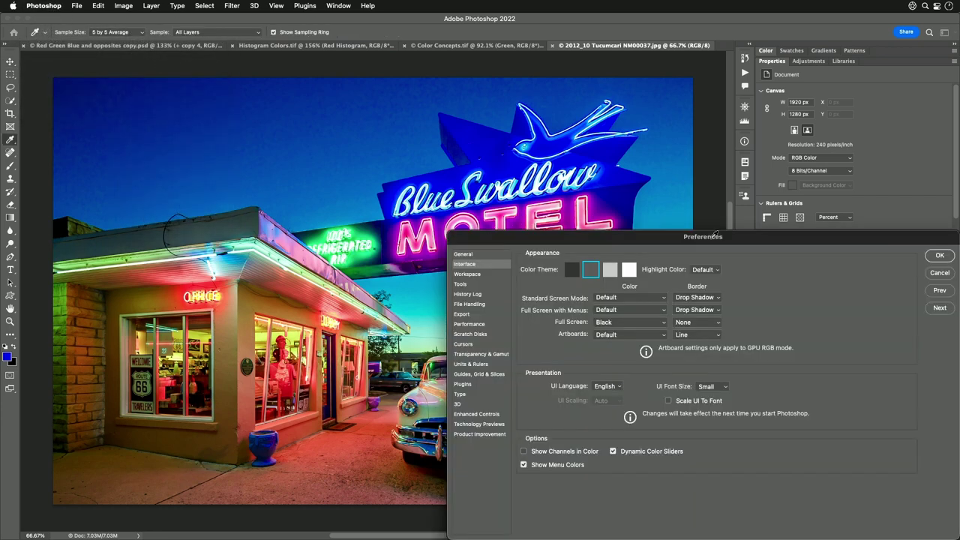
drag(771, 243, 497, 174)
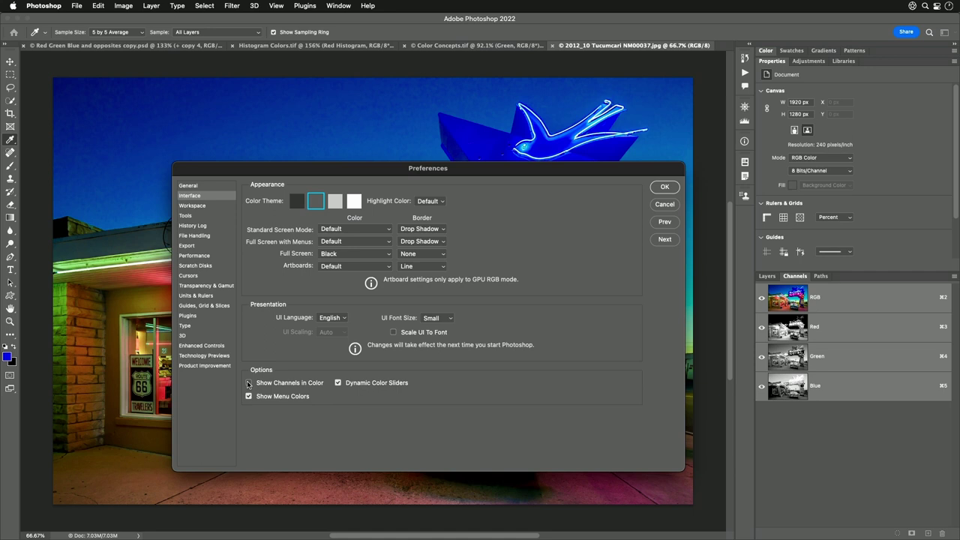
click(248, 383)
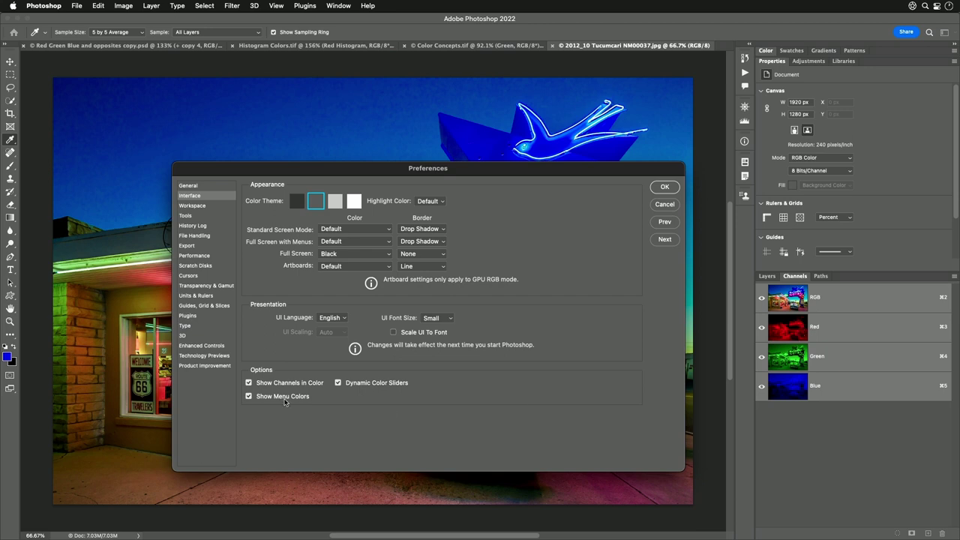
click(248, 383)
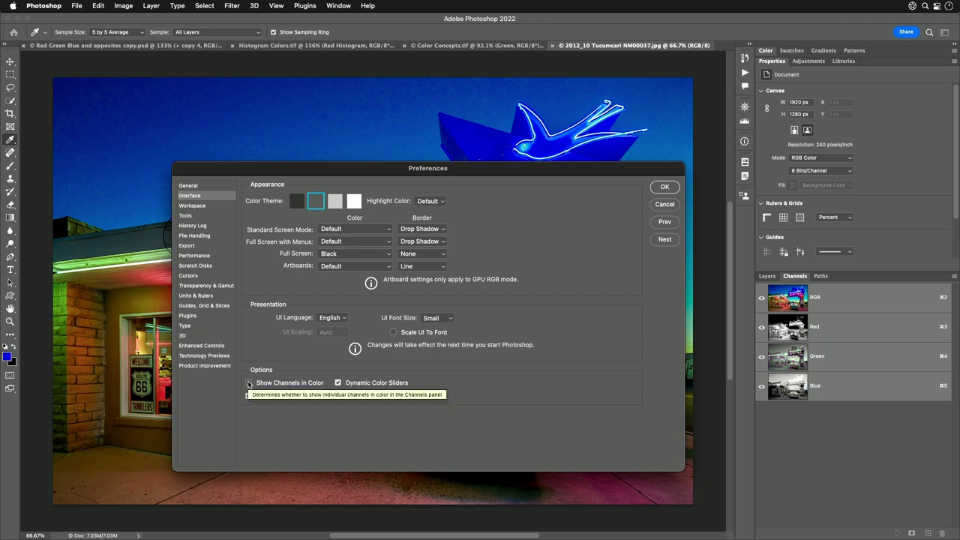
click(664, 189)
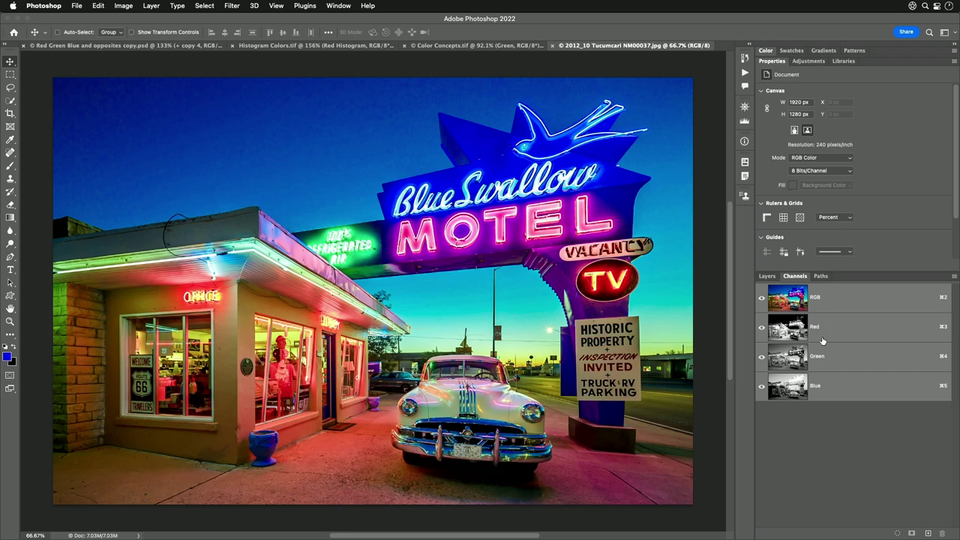
- Examine the Levels histograms of the motel photo's Red, Green and Blue channels in turn, leaving Levels without applying anything
click(123, 5)
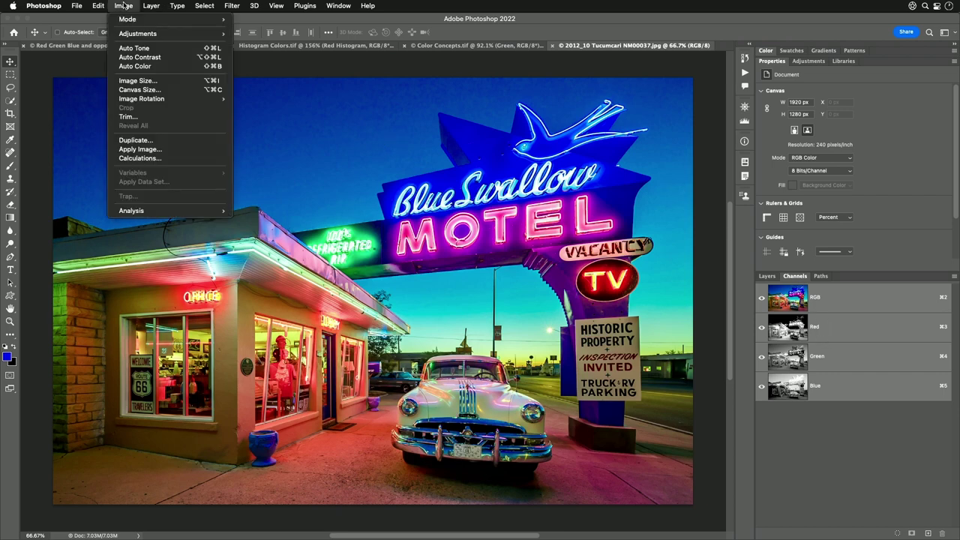
mouse_move(132, 35)
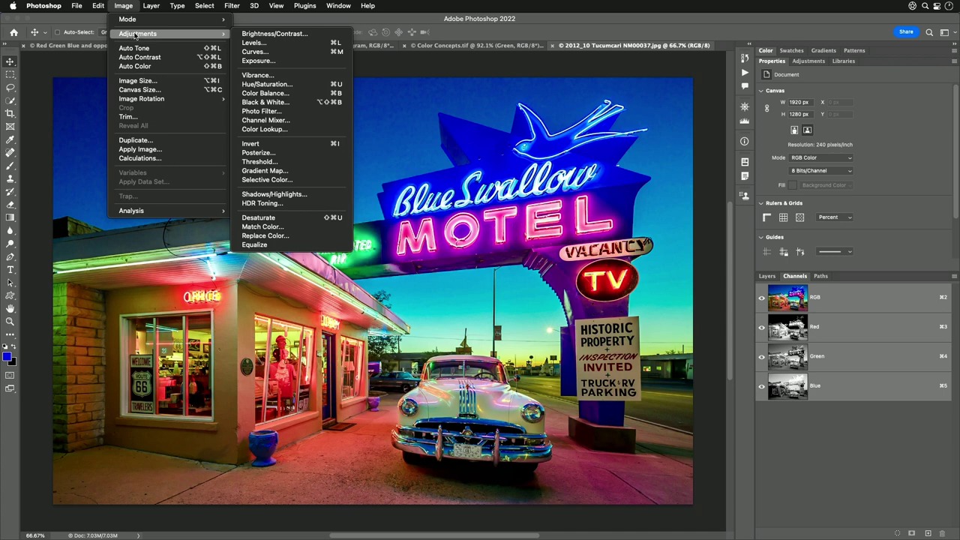
click(274, 43)
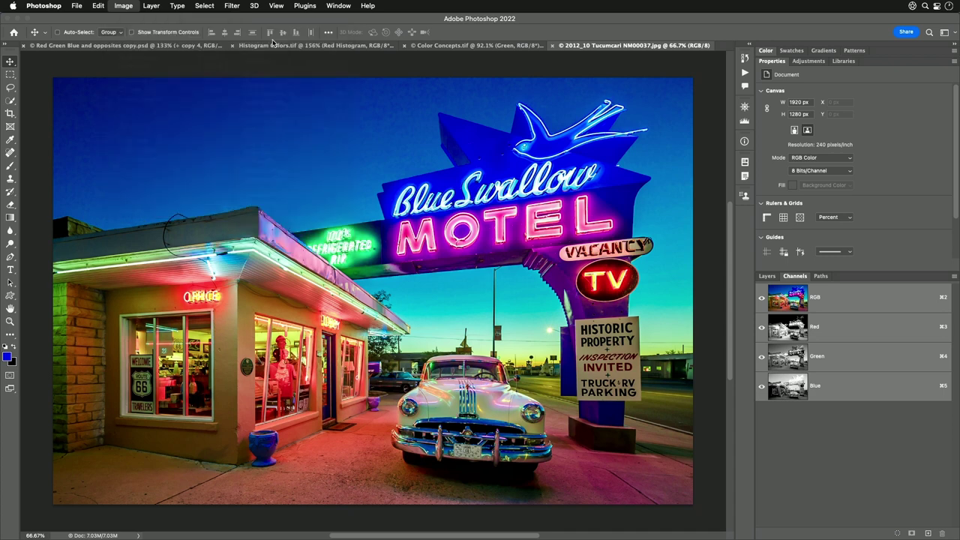
drag(730, 72, 537, 84)
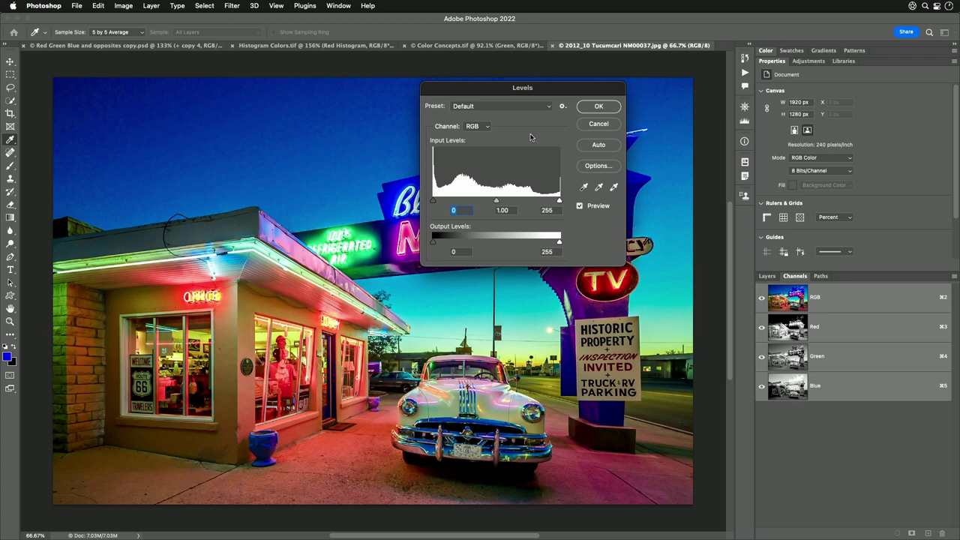
click(491, 129)
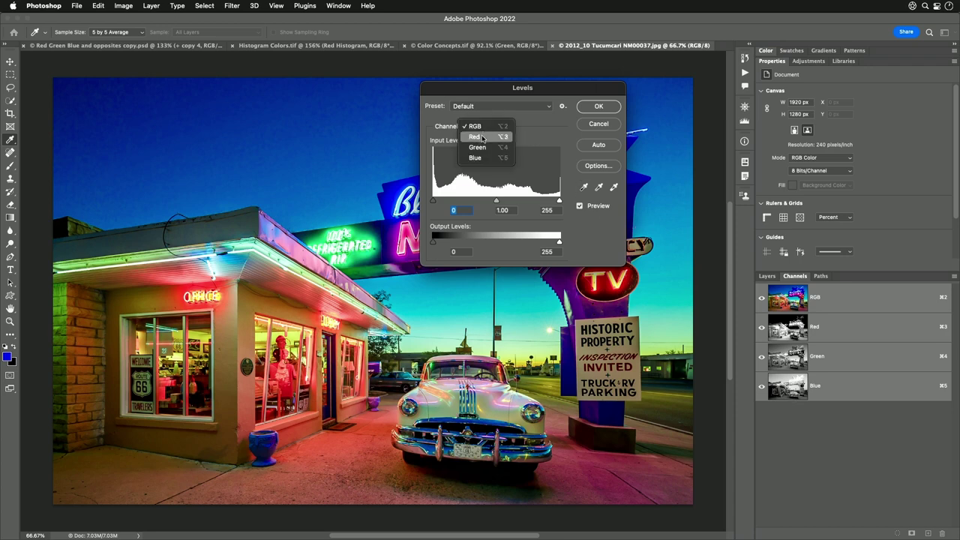
click(482, 138)
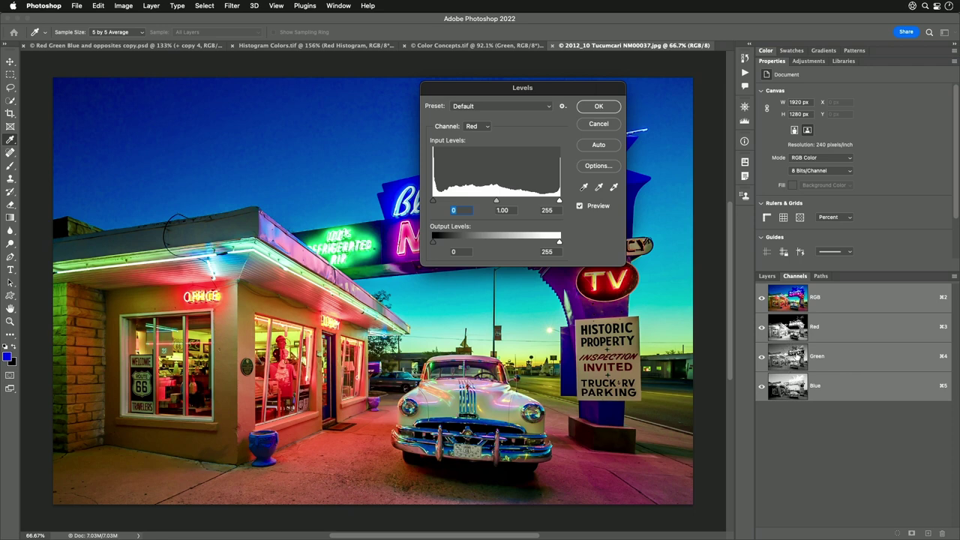
click(479, 126)
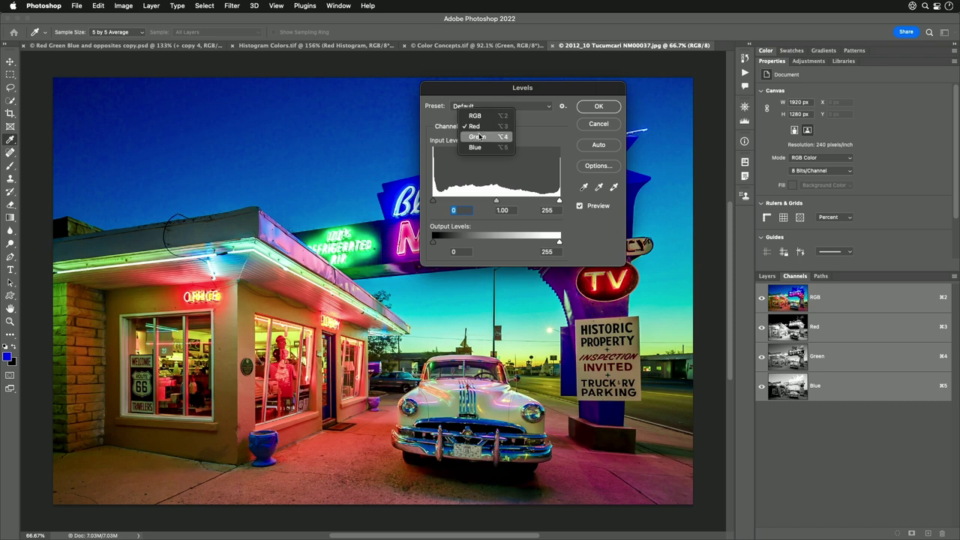
click(480, 136)
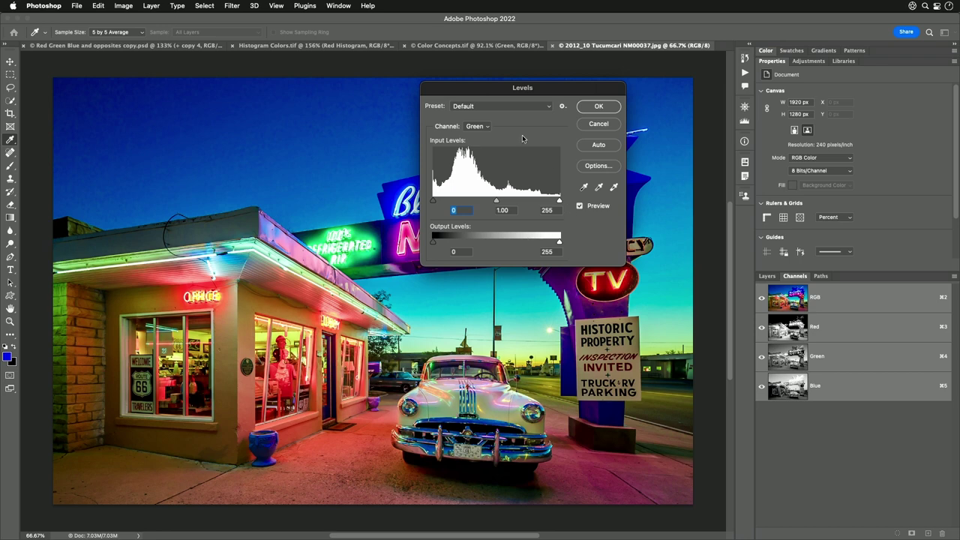
click(478, 126)
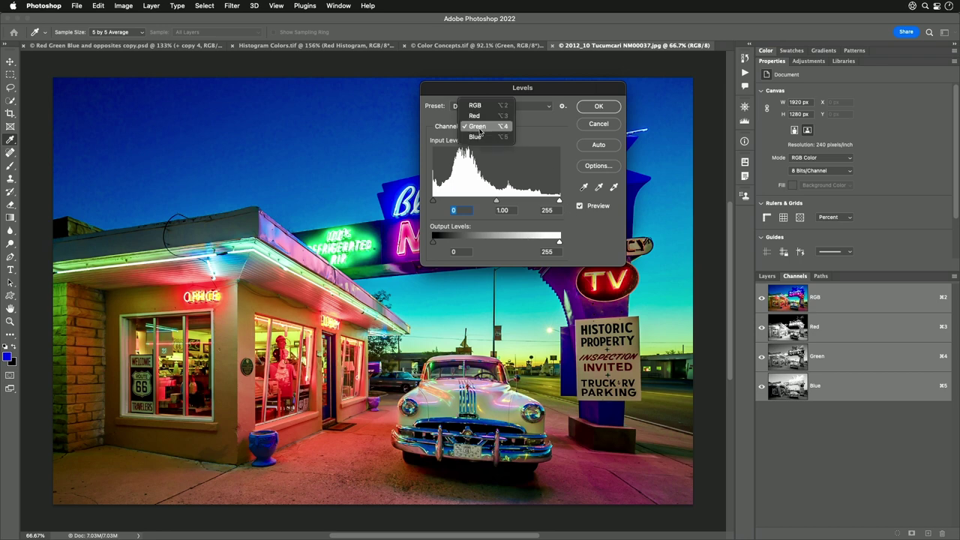
click(496, 139)
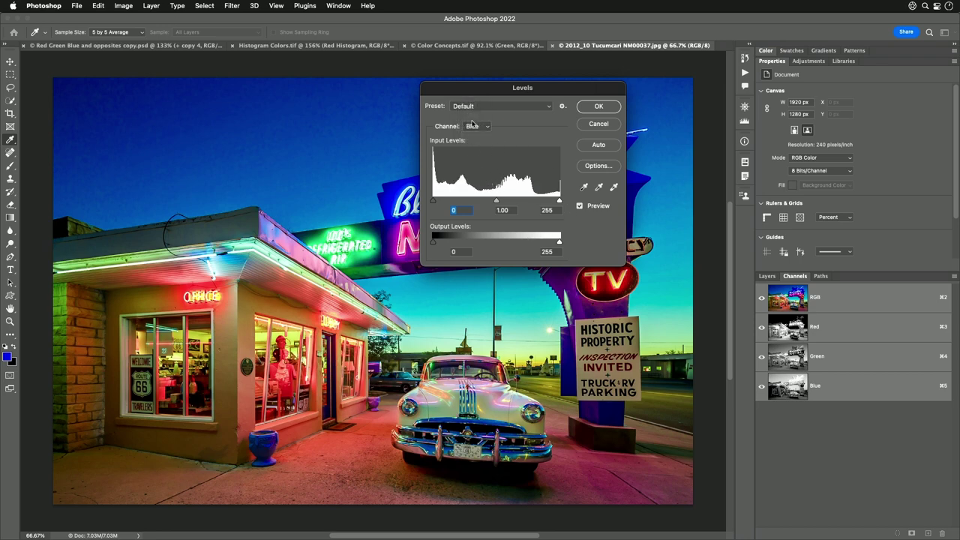
click(599, 124)
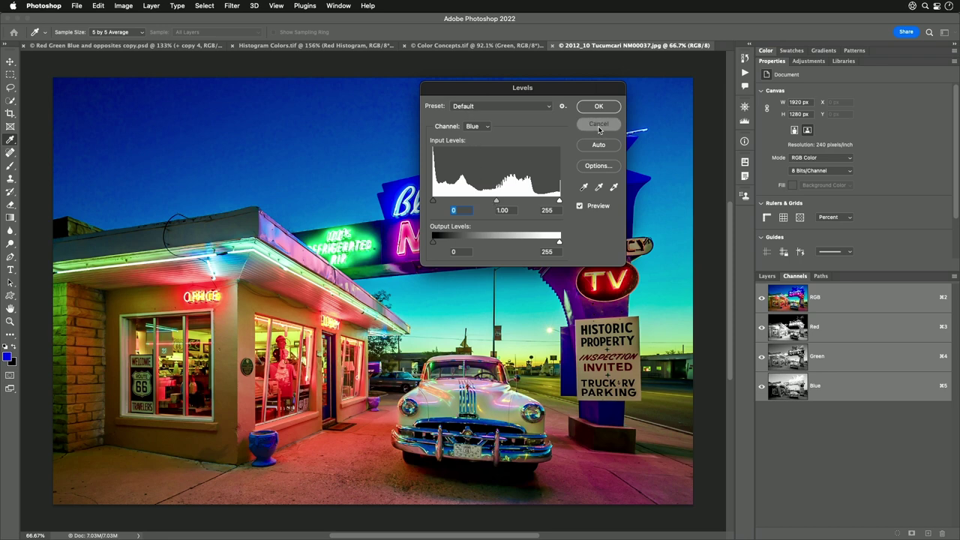
- In Histogram Colors.tif, bring up the layers and hide the Green Histogram and Blue Histogram layers
click(335, 45)
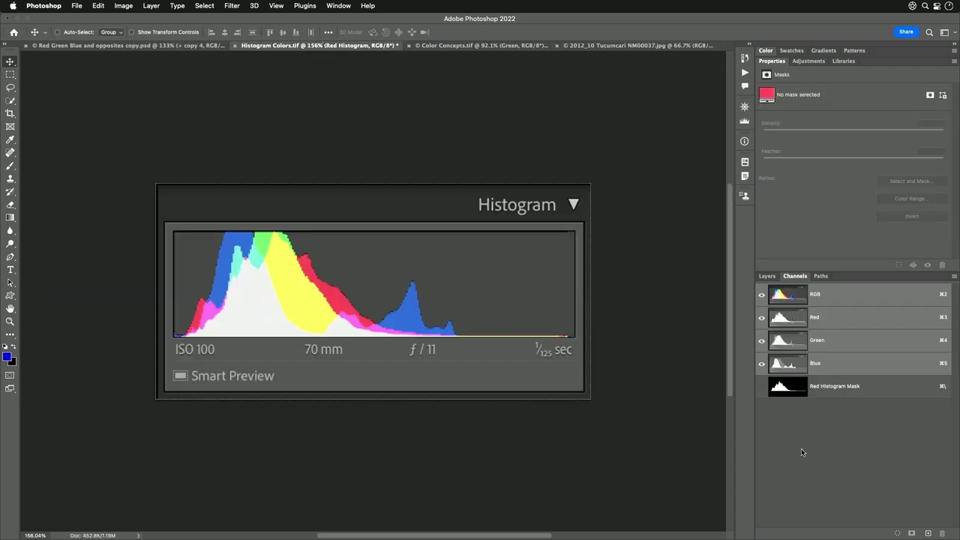
click(767, 277)
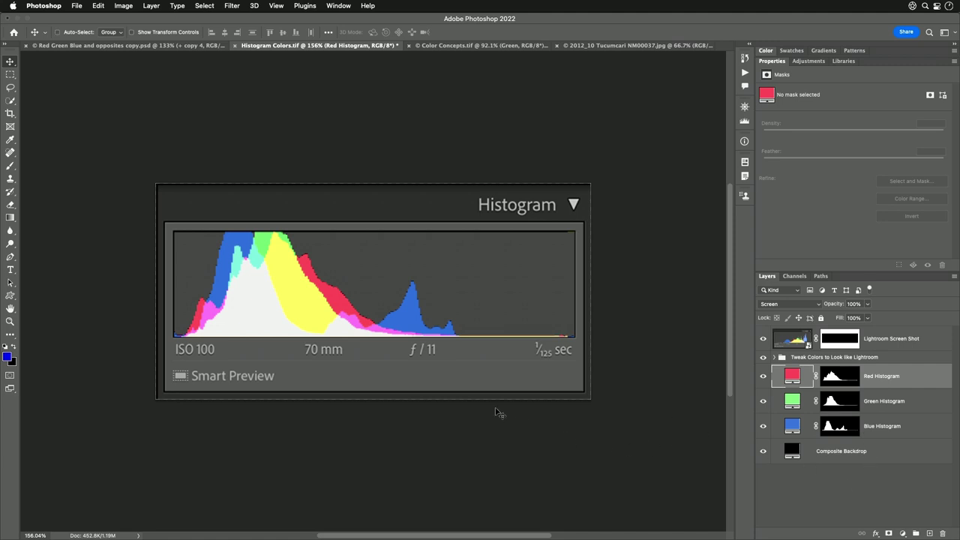
key(h)
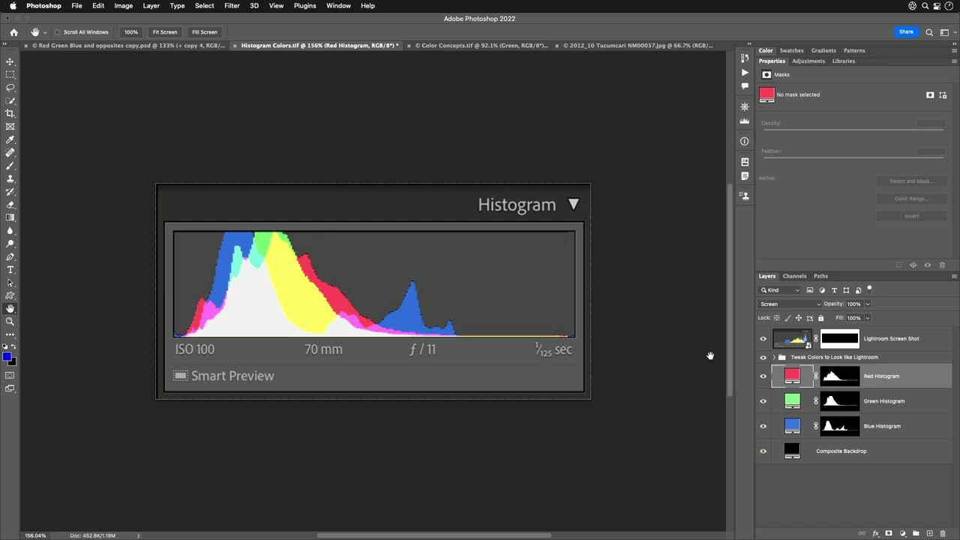
click(763, 401)
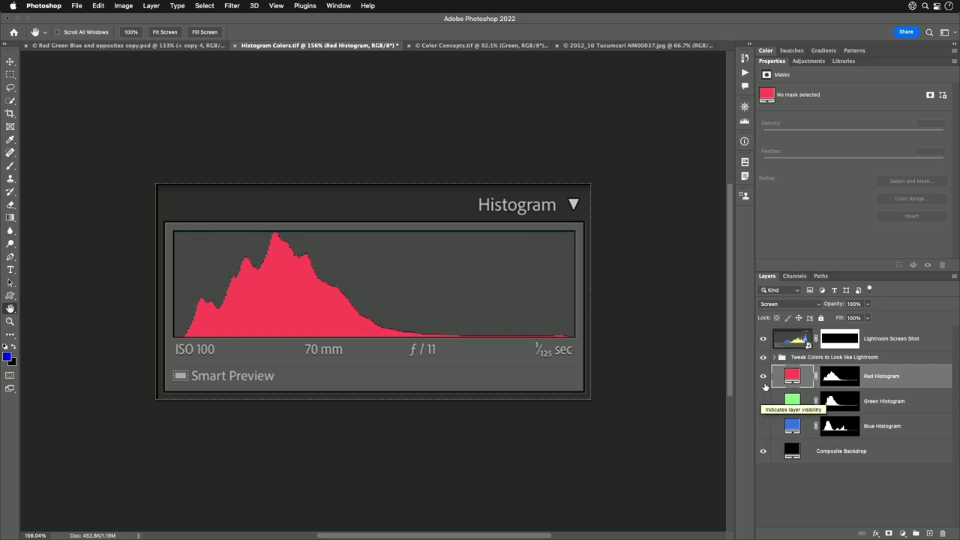
- Show the Green Histogram layer in place of the red one, and then replace it with only the Blue Histogram layer
click(763, 376)
click(763, 401)
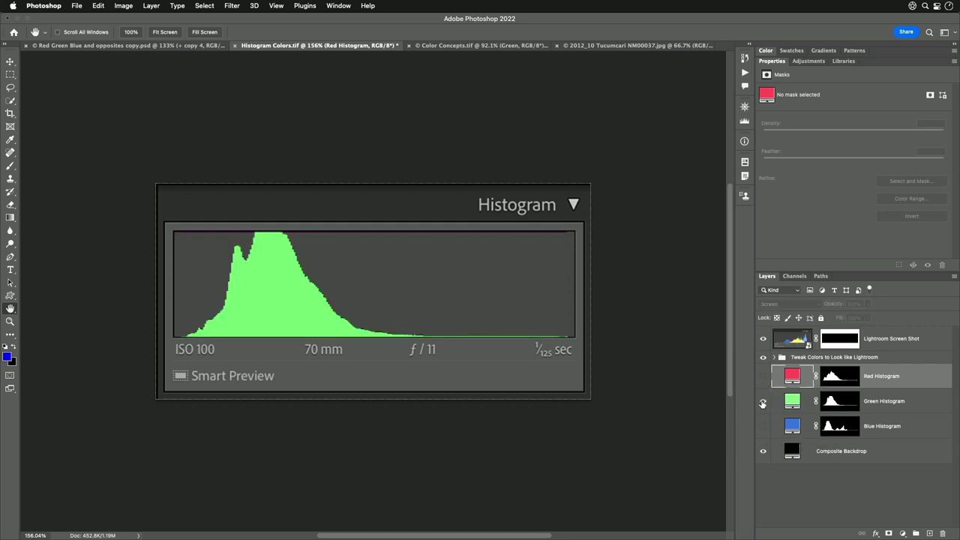
click(763, 403)
click(763, 427)
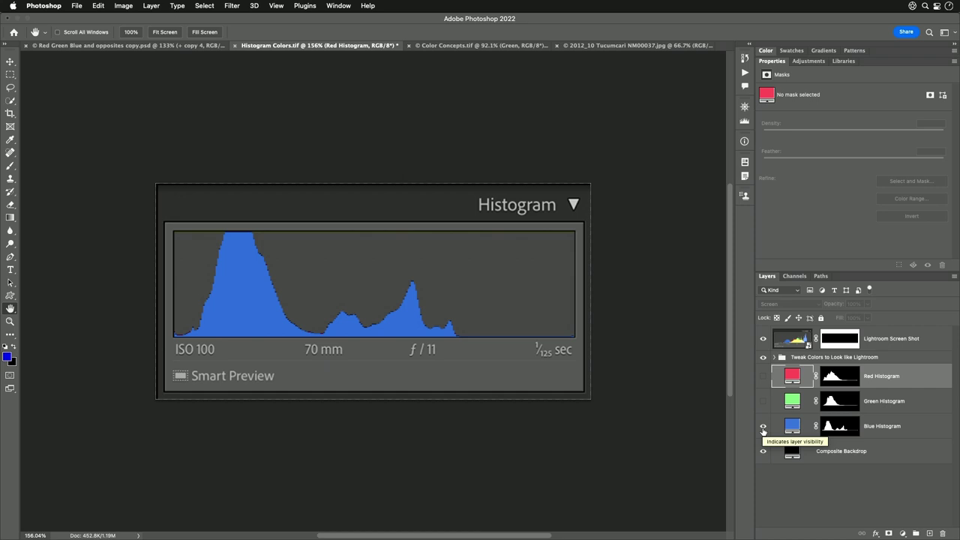
- In Color Concepts.tif, move the blue circle clear of the others and place the red circle partly over it
click(470, 47)
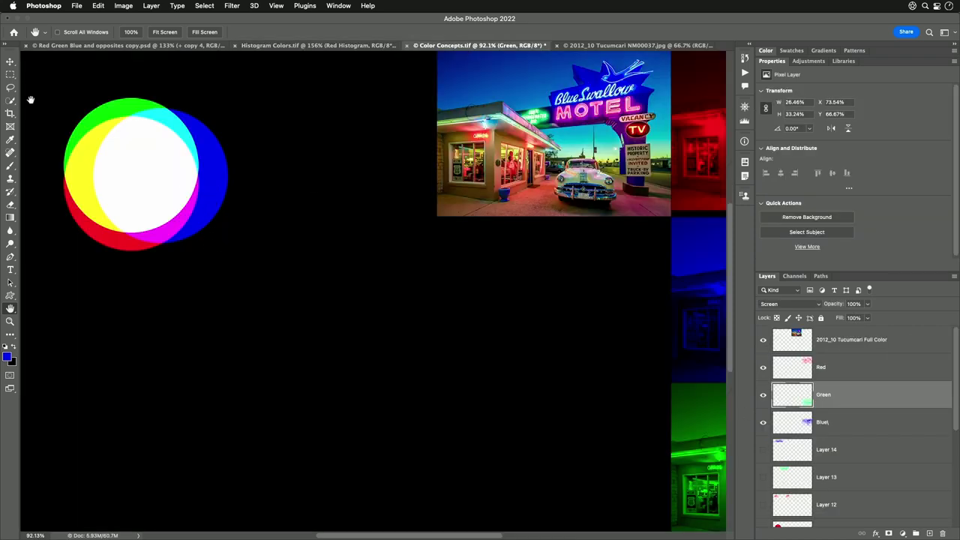
click(11, 61)
click(209, 175)
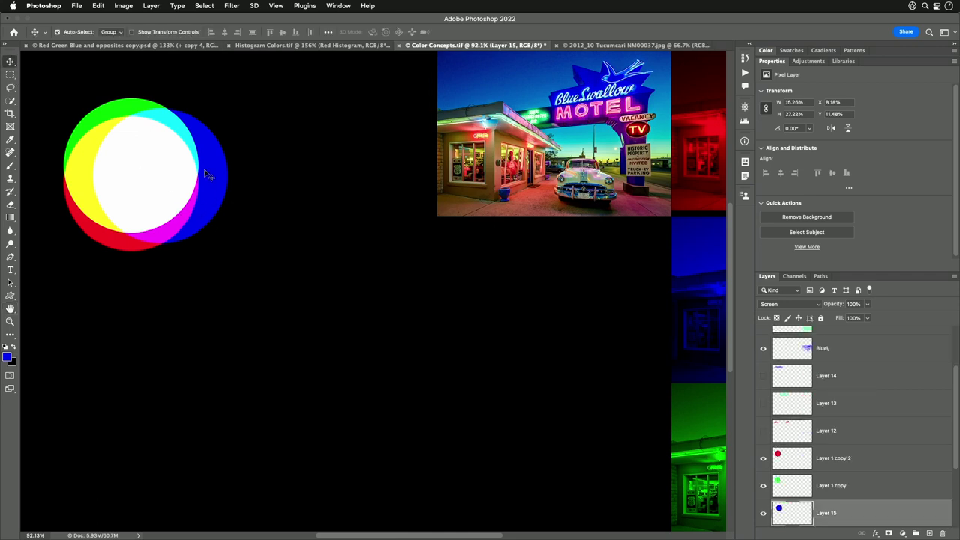
drag(209, 175, 367, 324)
click(139, 244)
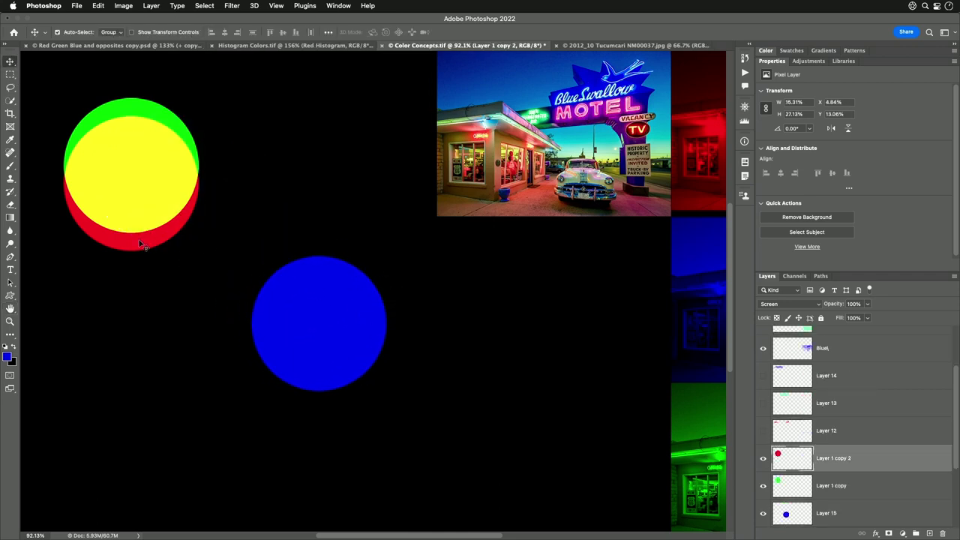
drag(140, 244, 244, 383)
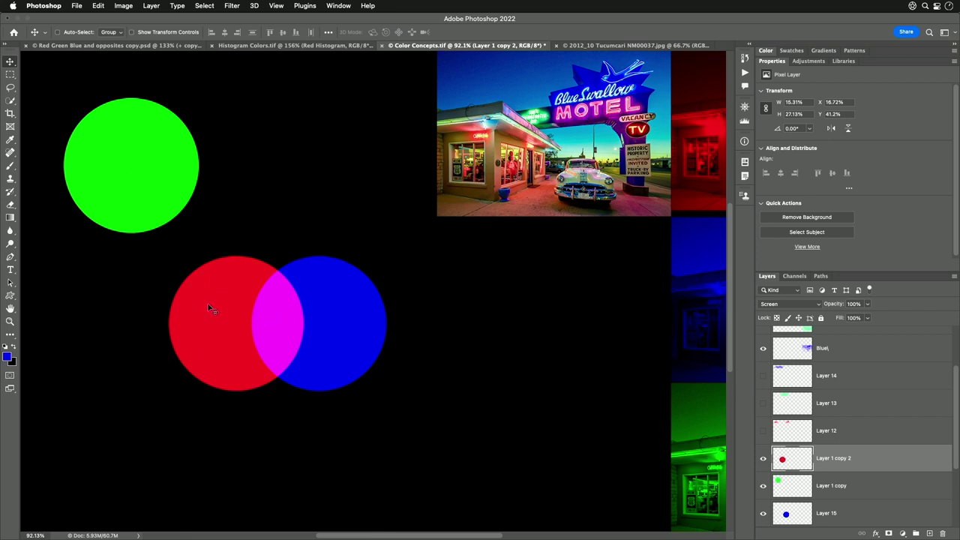
- Move the red circle to partly overlap the green one, and then move the green circle to partly overlap the blue one
drag(212, 314, 184, 163)
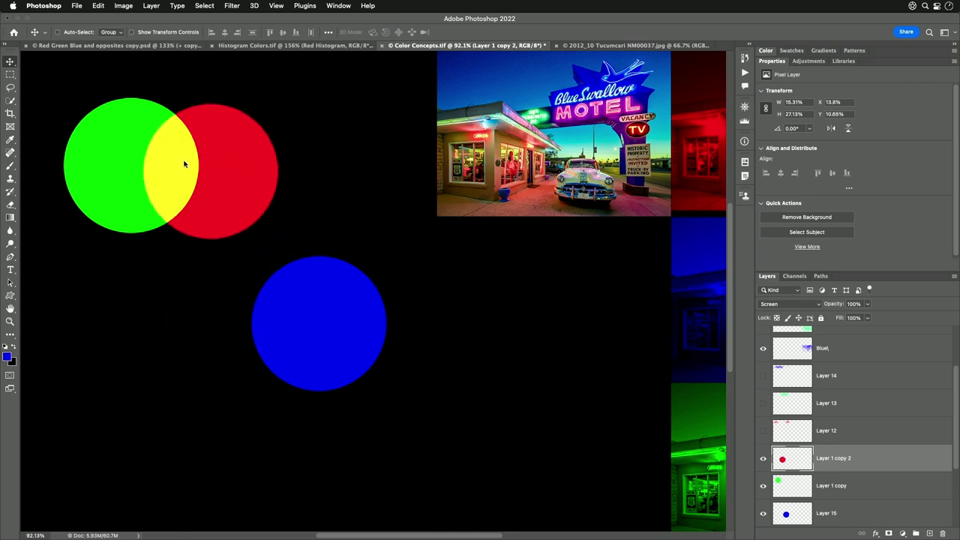
super+click(135, 195)
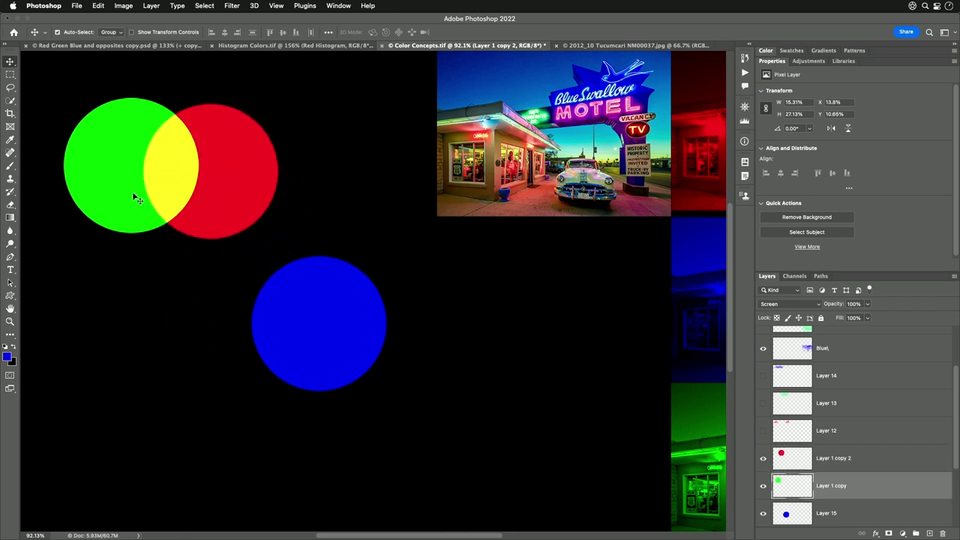
drag(115, 176, 229, 345)
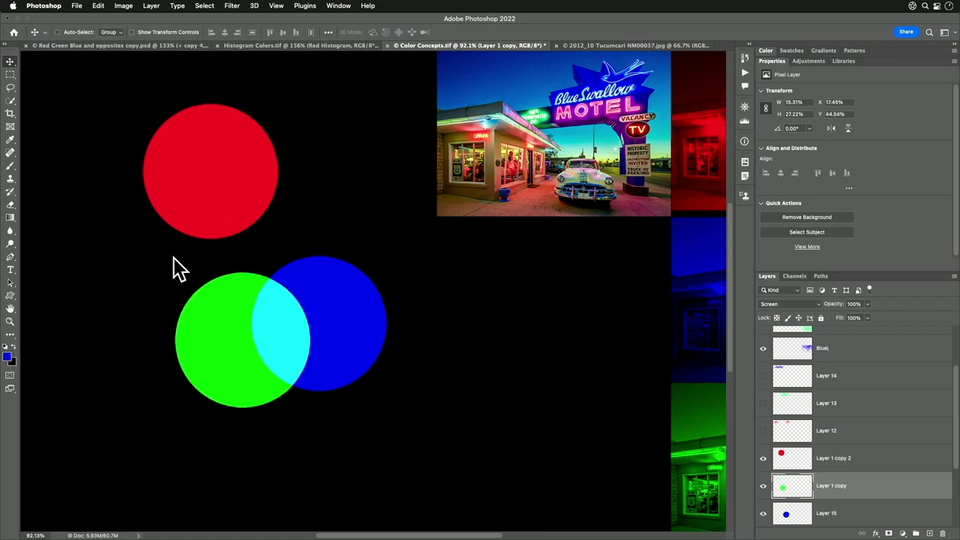
- In Histogram Colors.tif, combine the Blue Histogram layer with only the green one and then only the red one, and finally show all three
click(306, 46)
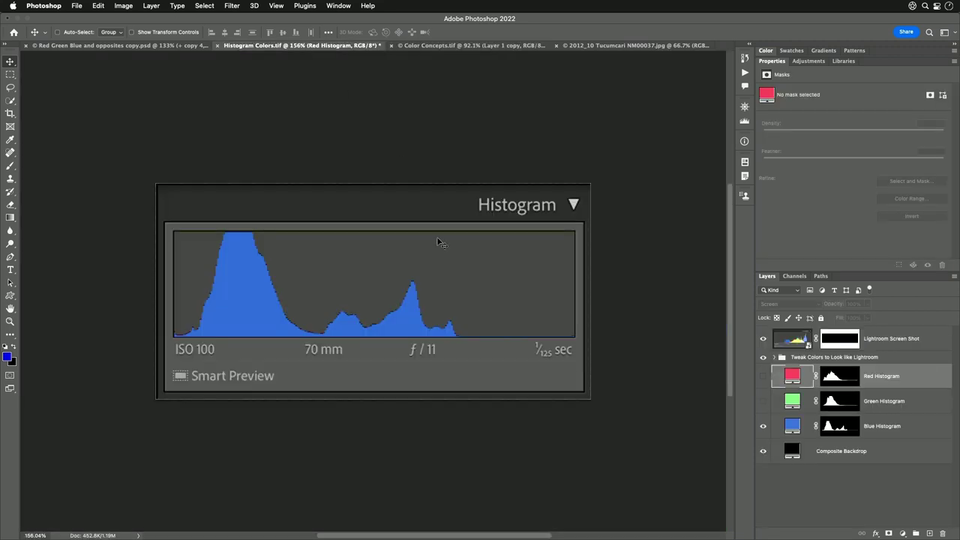
click(764, 401)
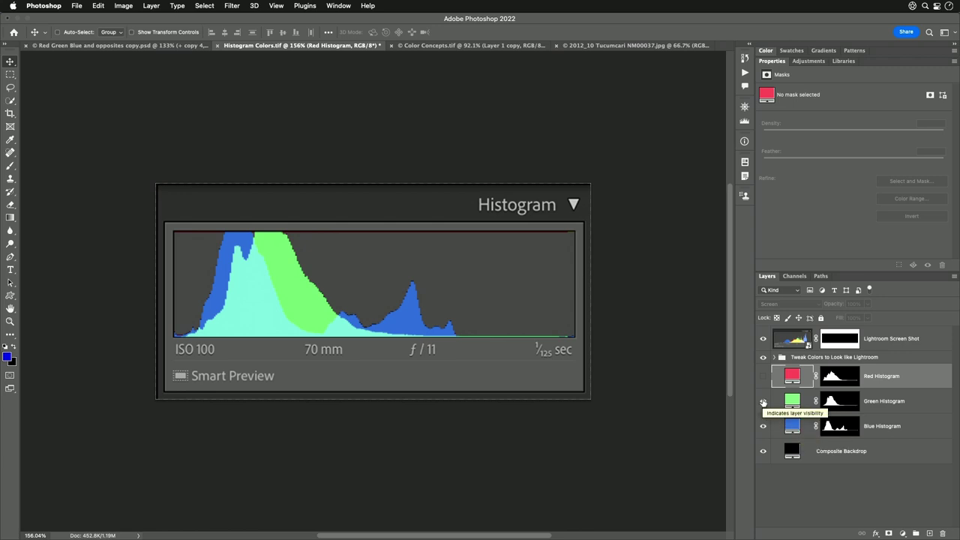
click(764, 402)
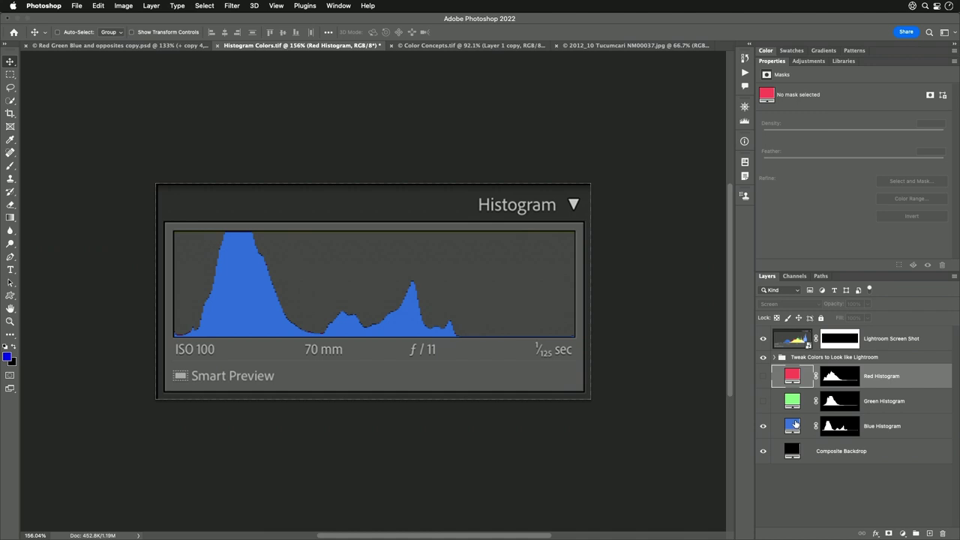
click(764, 377)
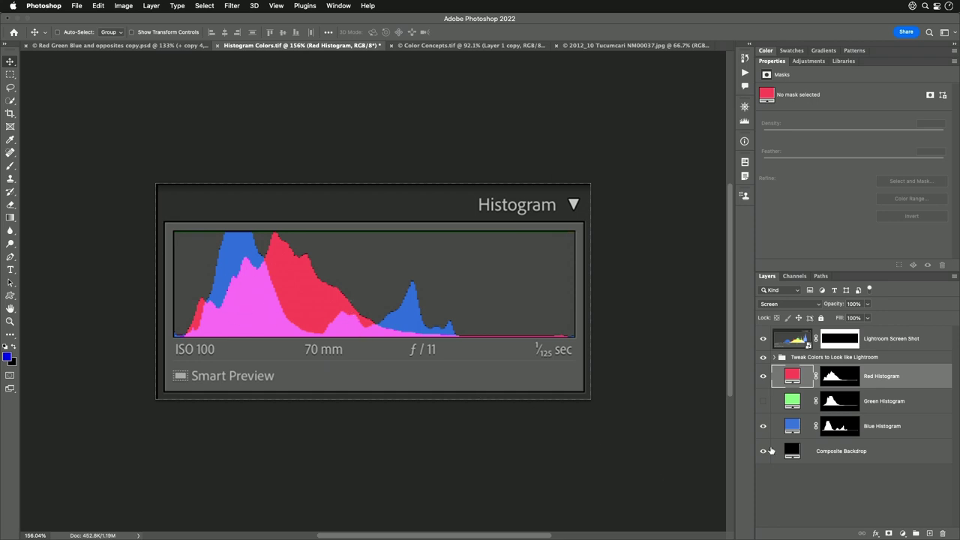
click(763, 402)
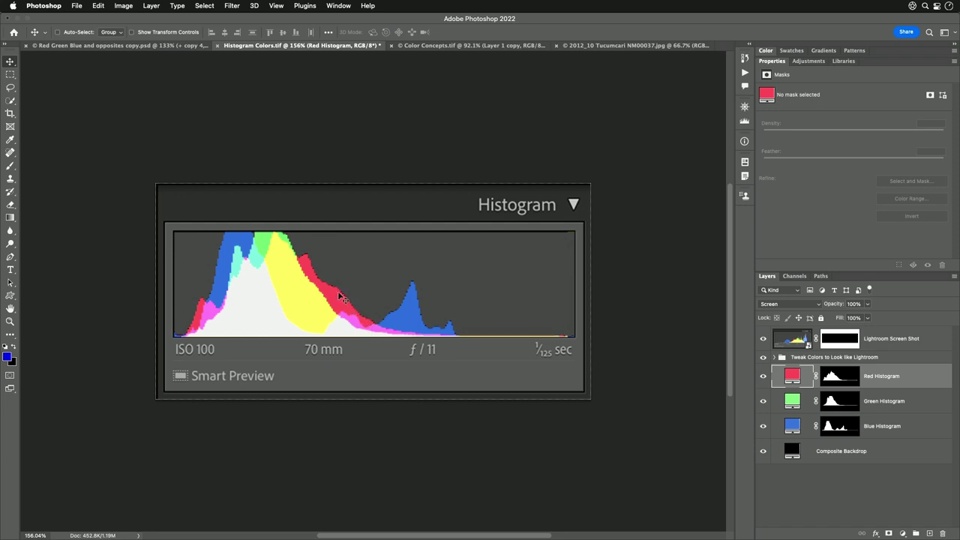
- Shift the Red Histogram layer's shape slightly towards the brighter tones, and then shift the Blue Histogram layer's shape the same way
mouse_move(321, 300)
mouse_down()
mouse_move(419, 302)
mouse_move(291, 299)
mouse_move(388, 300)
mouse_move(314, 298)
mouse_move(331, 295)
mouse_up()
click(406, 319)
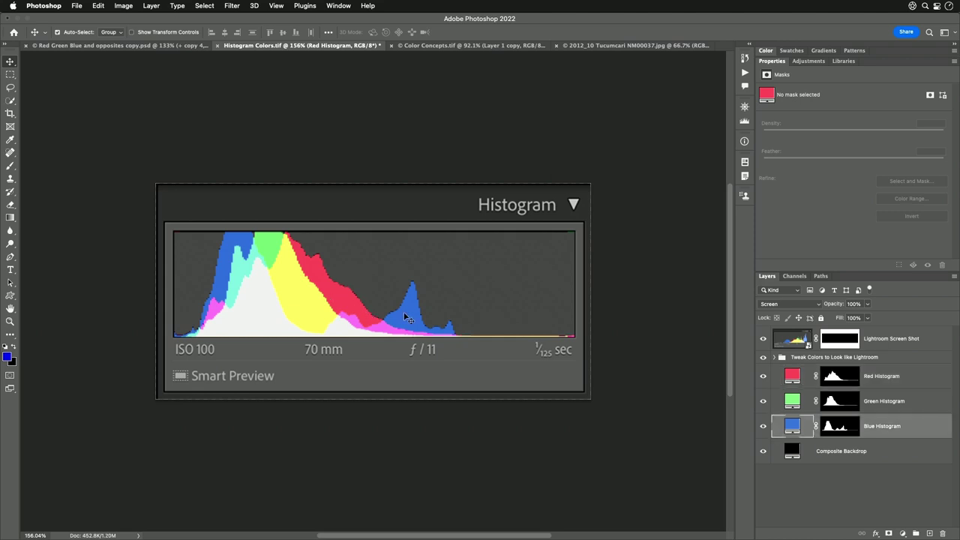
mouse_move(405, 319)
mouse_down()
mouse_move(481, 320)
mouse_move(414, 313)
mouse_up()
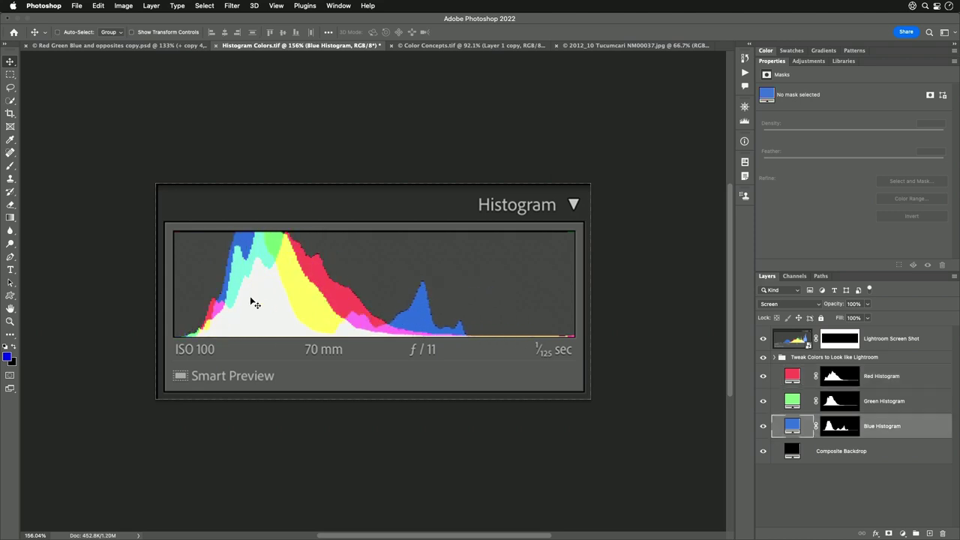
- Try to stretch the Blue Histogram layer horizontally towards the bright end with Free Transform
key(super)
key(super+t)
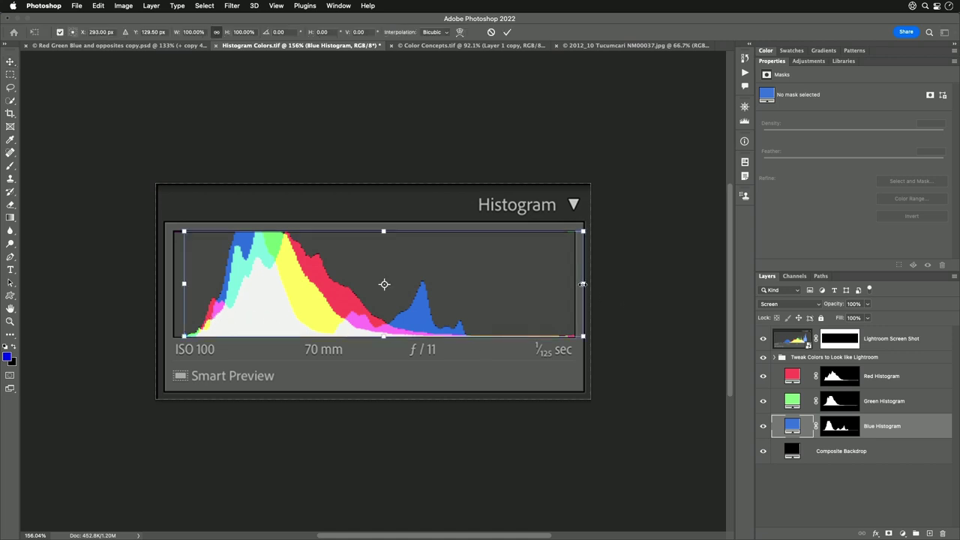
drag(583, 285, 598, 264)
key(Return)
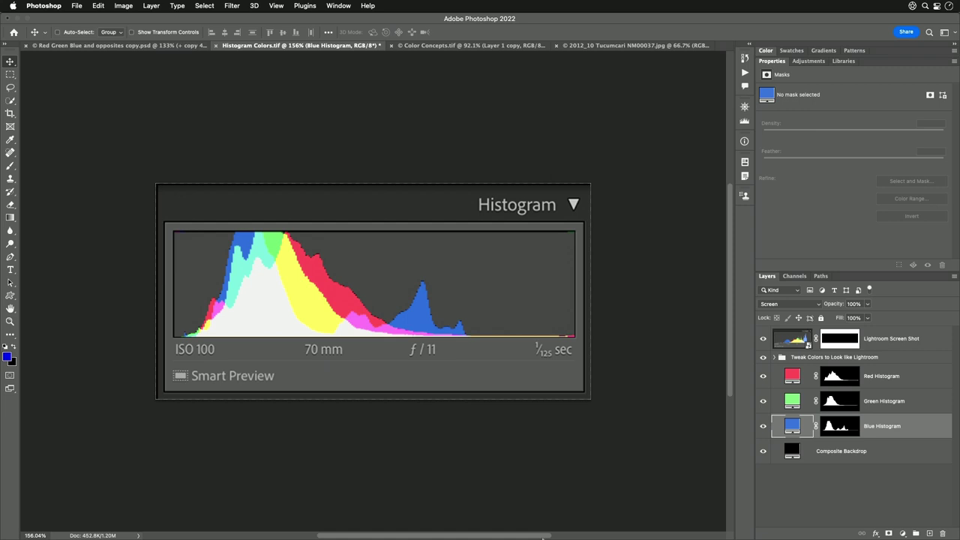
- Switch to Lightroom Classic, open the Iceland grass-roof houses photo in the Develop module and expand its Basic adjustments
mouse_move(429, 535)
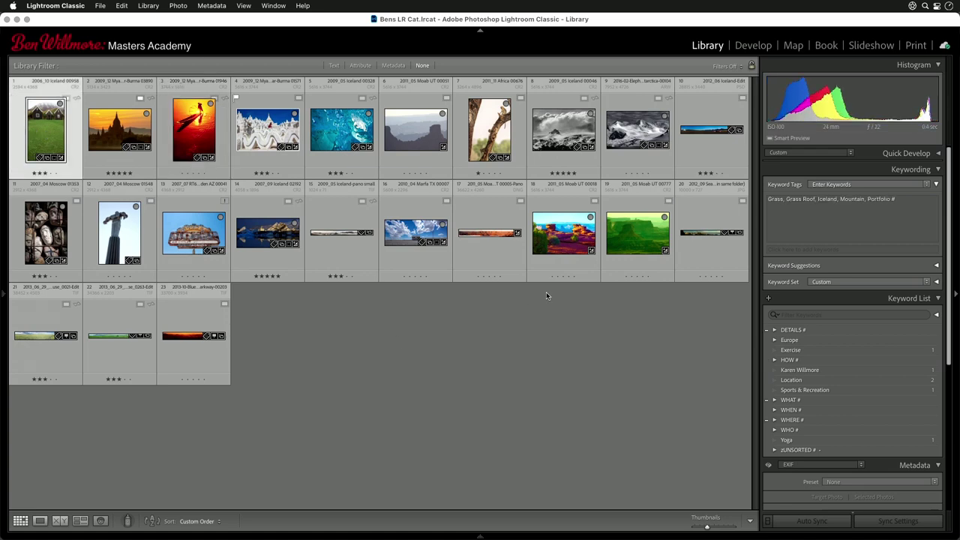
key(e)
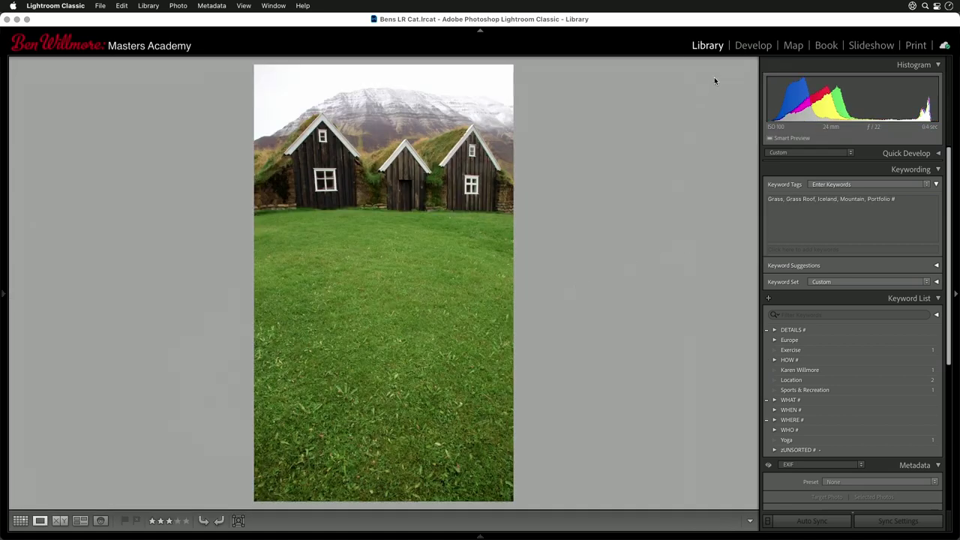
click(753, 45)
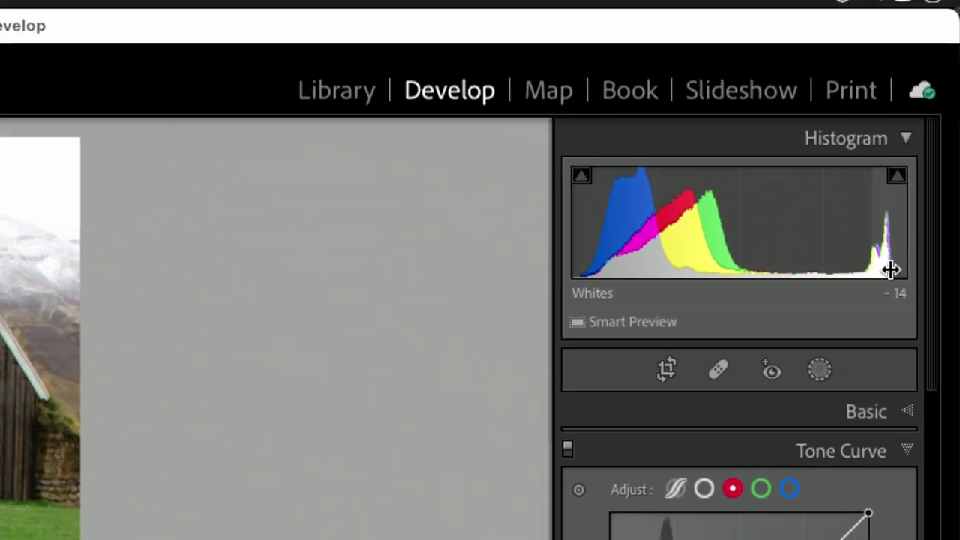
click(908, 411)
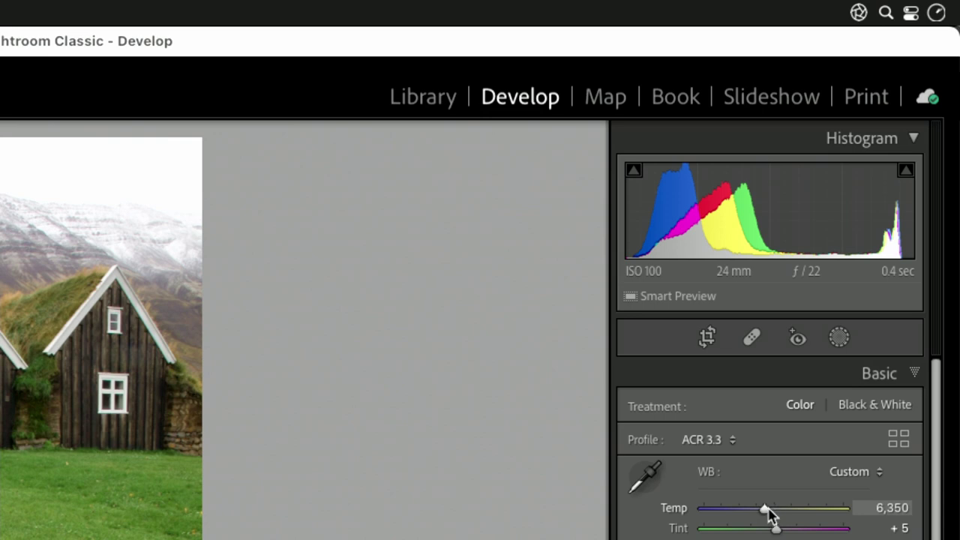
- Try a white balance Temp of 6,756 on the photo, and then undo the change
drag(765, 511, 777, 519)
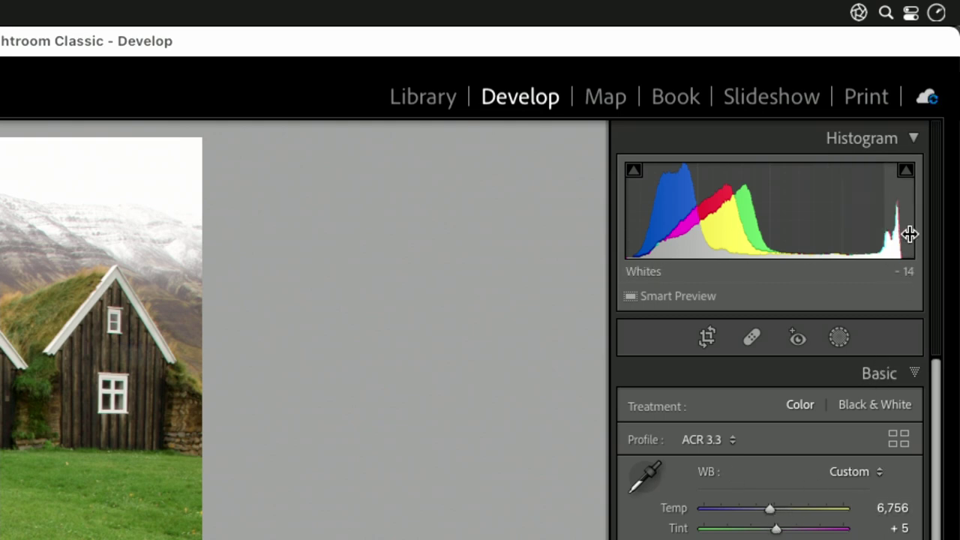
key(super+z)
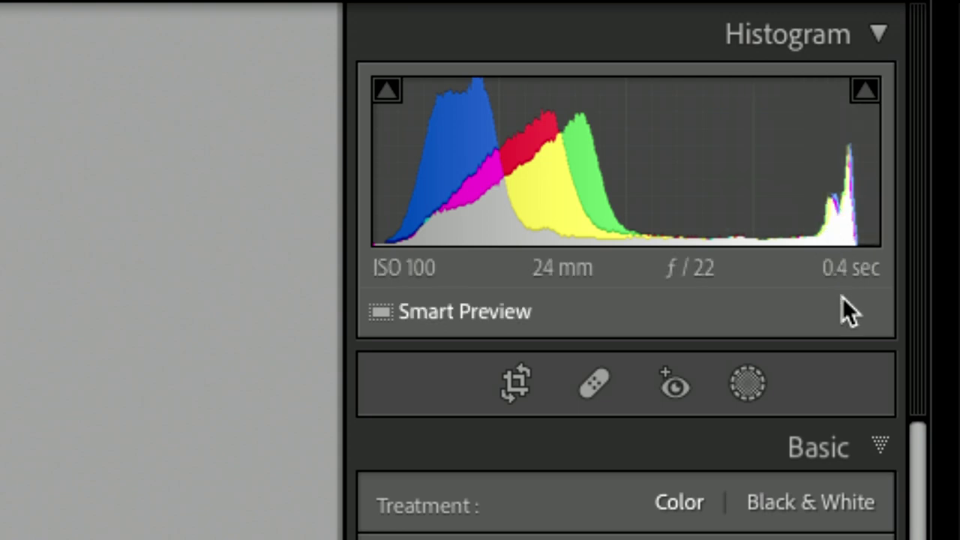
mouse_move(842, 298)
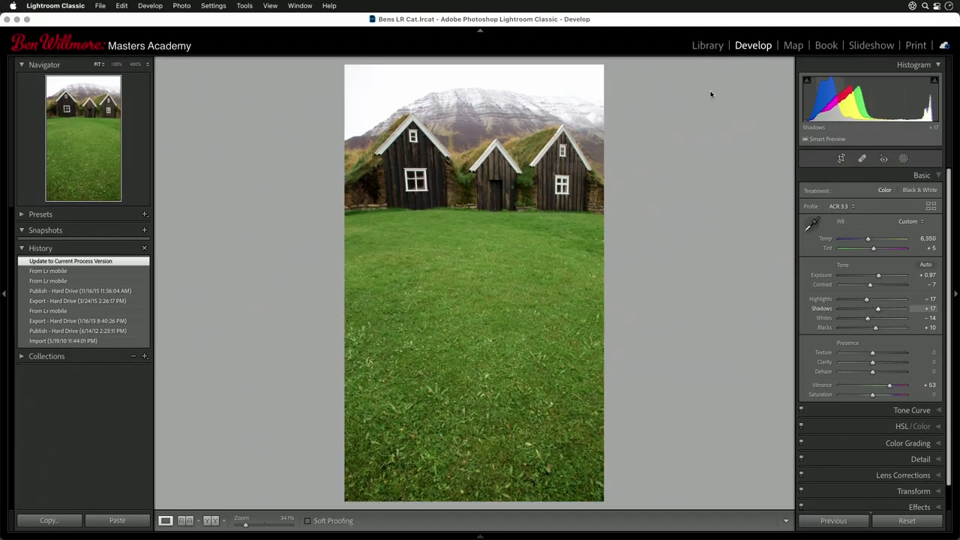
- Switch to Photoshop and bring up the Info readout to examine its RGB color listing, and then hide it
mouse_move(452, 529)
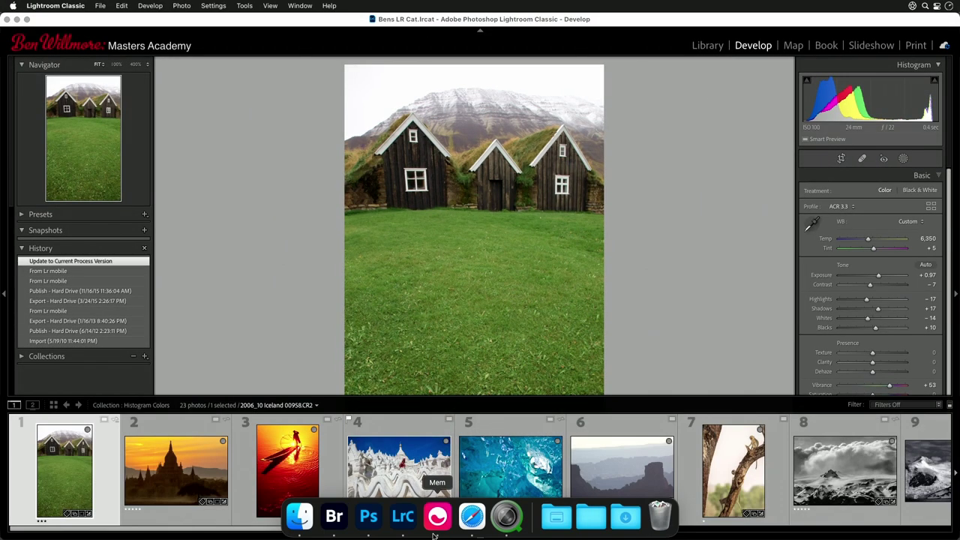
click(368, 516)
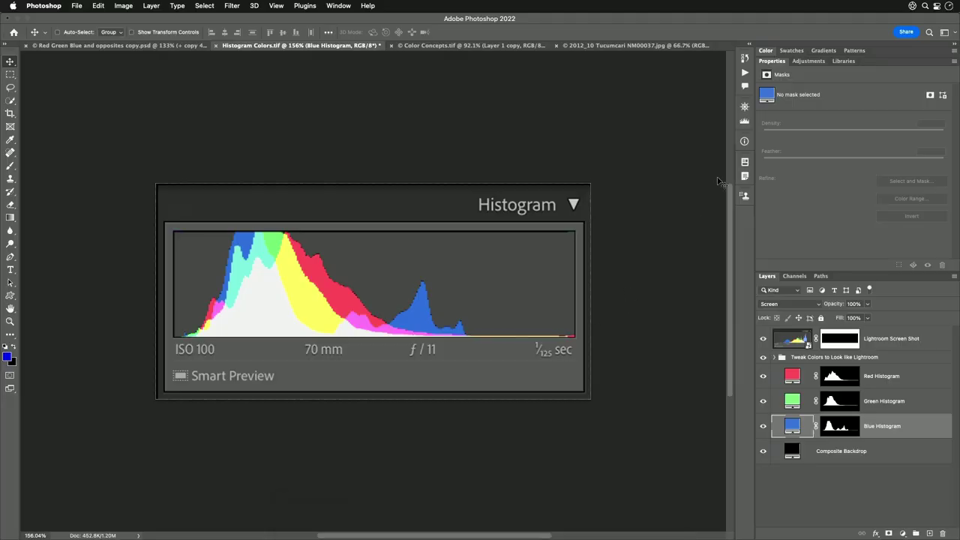
click(744, 141)
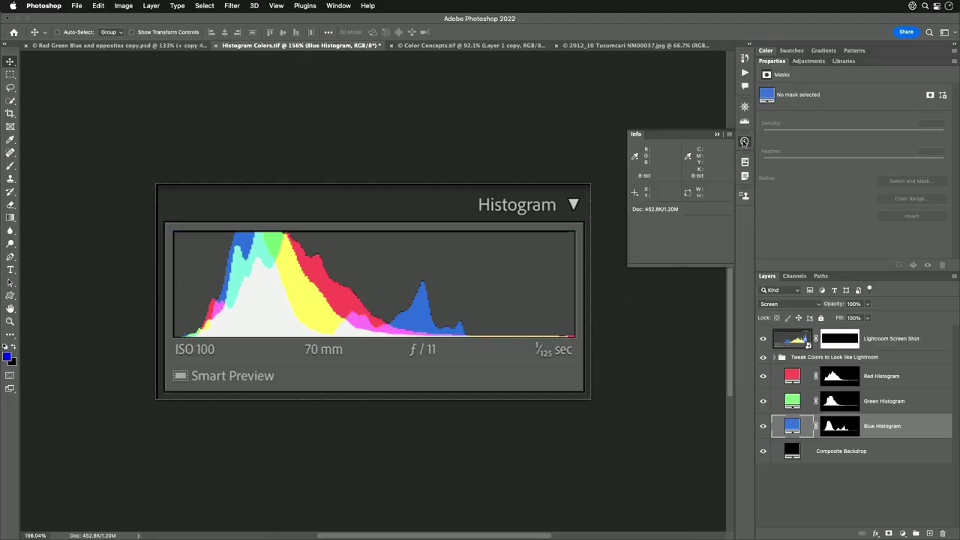
click(337, 5)
click(559, 3)
click(745, 141)
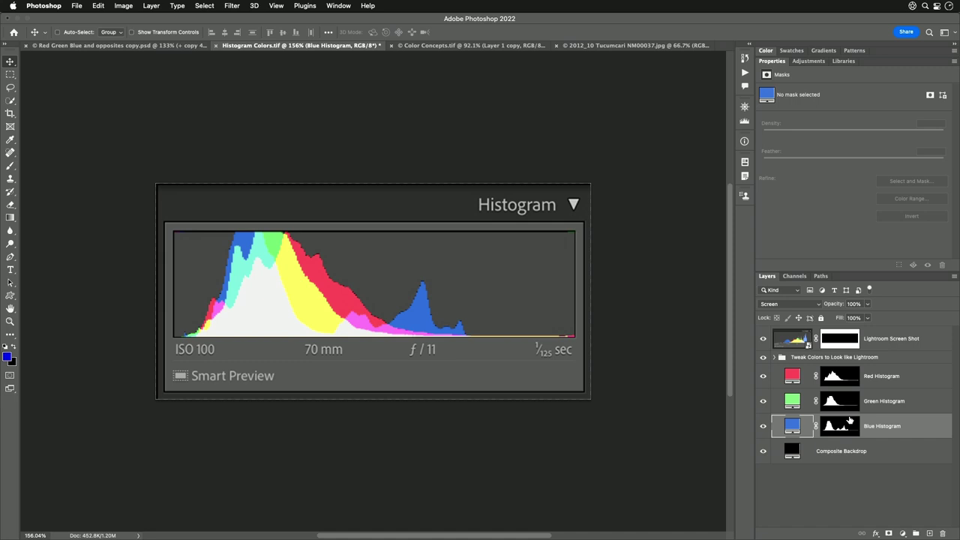
- Open Color Balance for the Lightroom Screen Shot layer to examine its cyan-red, magenta-green and yellow-blue pairs, and cancel it
click(789, 341)
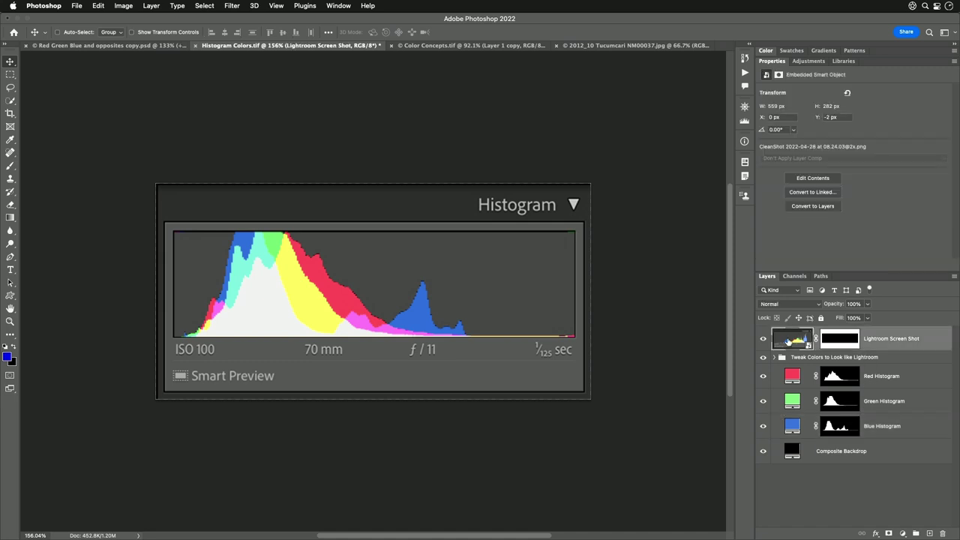
click(124, 7)
mouse_move(137, 34)
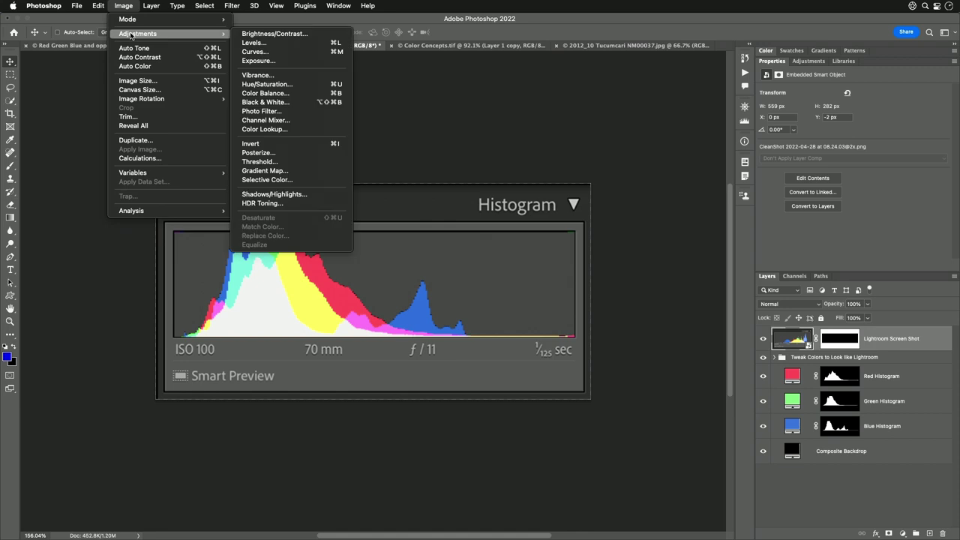
click(292, 93)
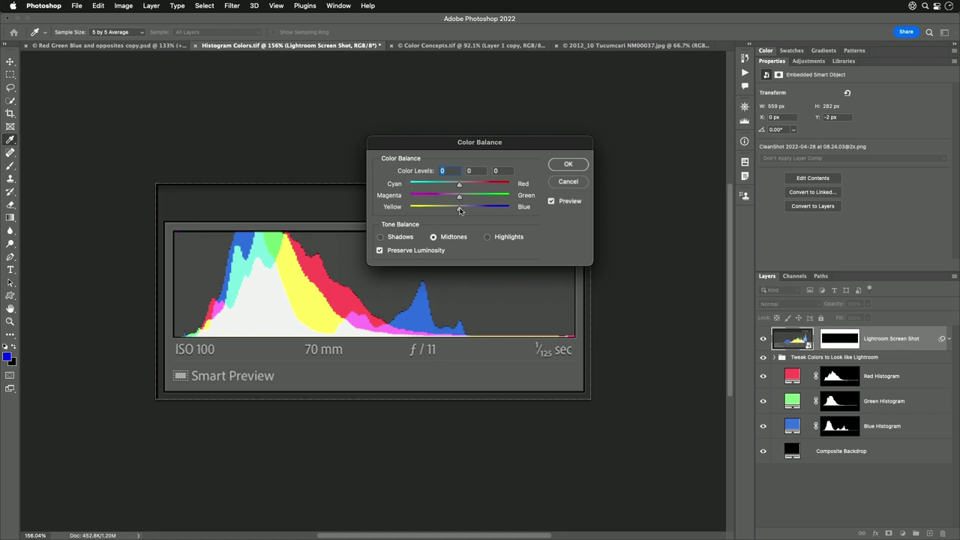
mouse_move(460, 211)
mouse_down()
mouse_move(477, 211)
mouse_move(460, 211)
mouse_up()
click(574, 184)
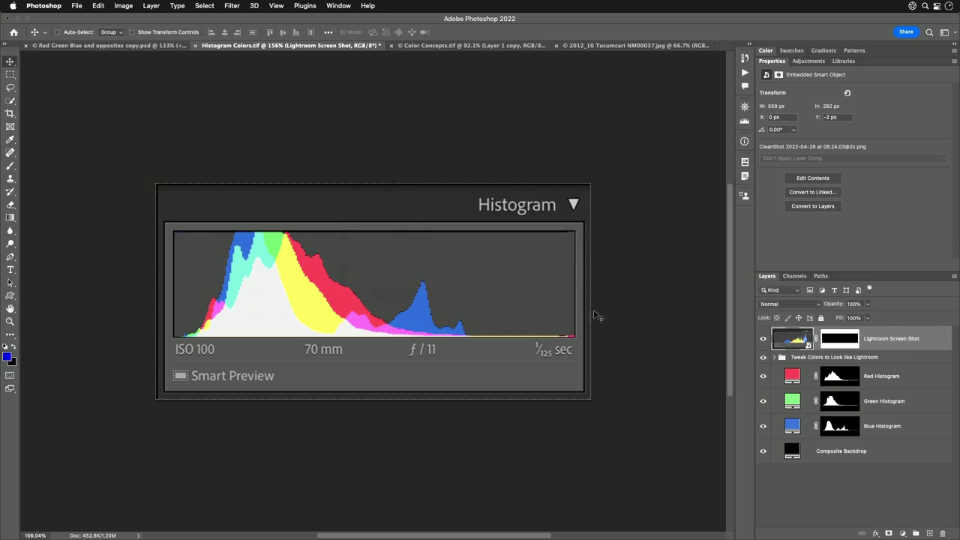
- Examine the Iceland photo's histogram in Lightroom Classic, and then return to Photoshop and bring up the Info readout
mouse_move(498, 533)
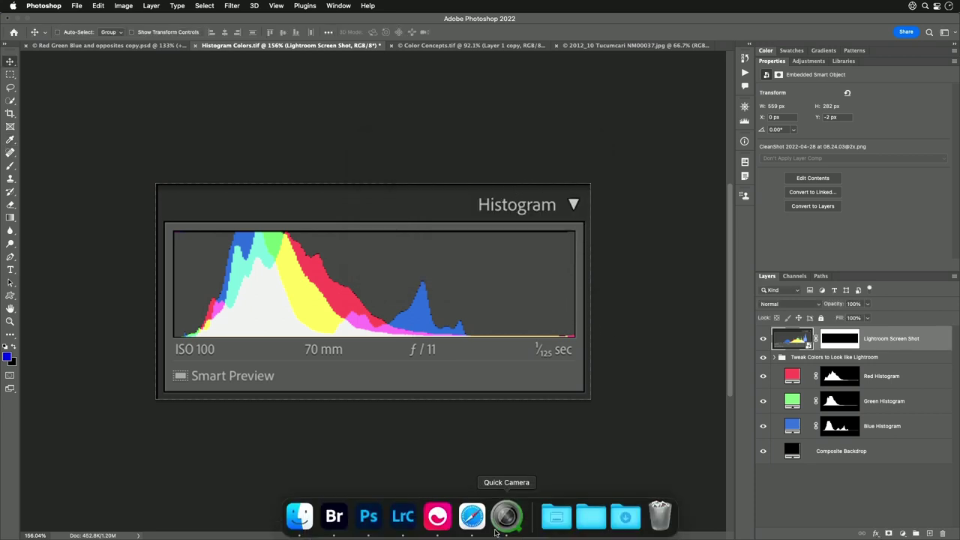
click(403, 517)
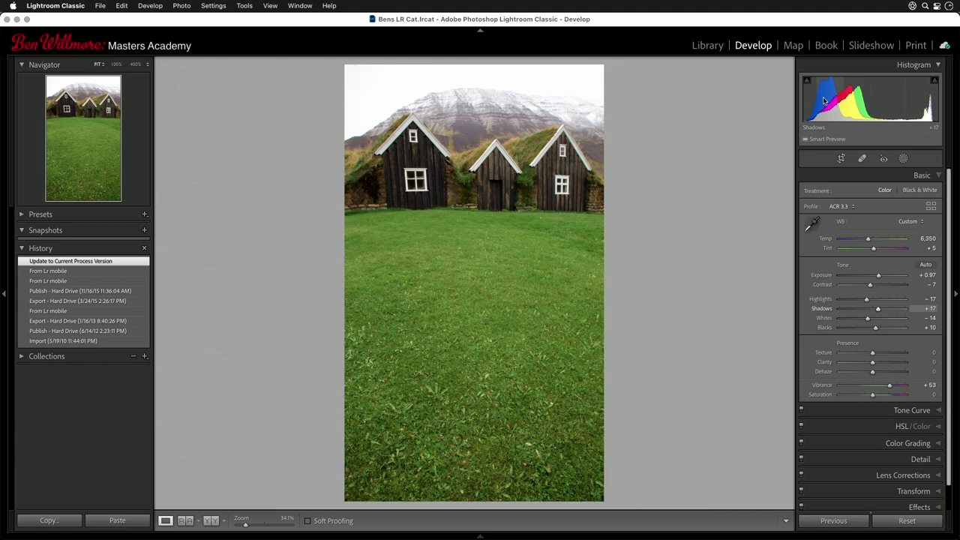
mouse_move(387, 529)
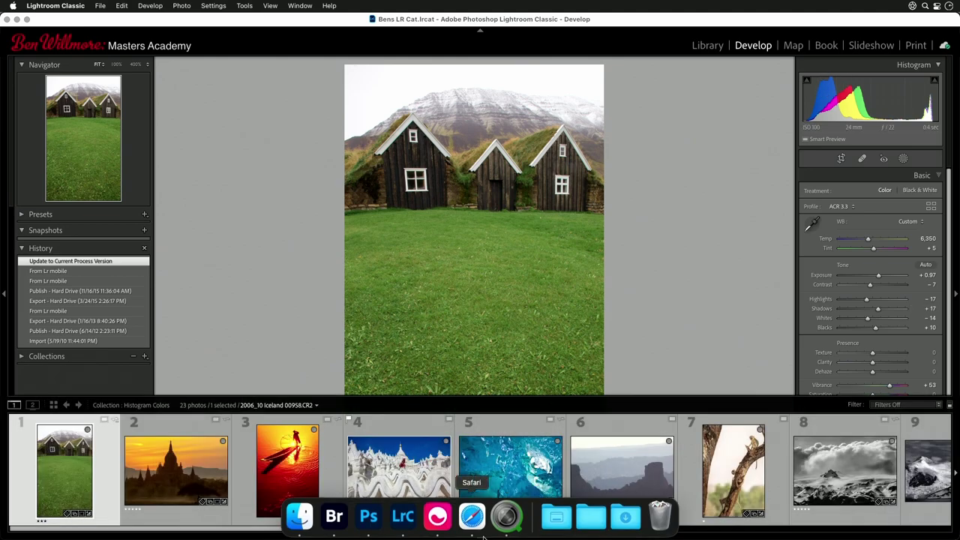
click(369, 516)
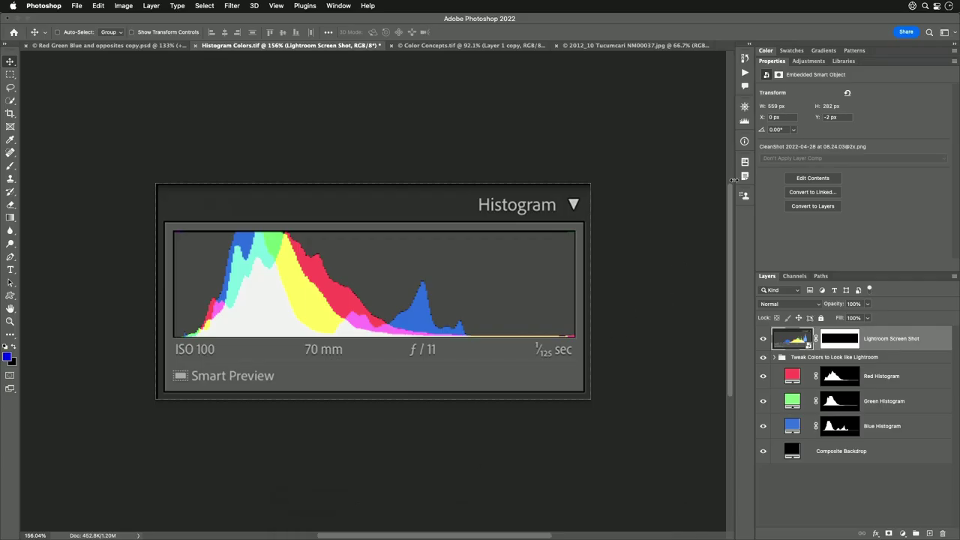
click(745, 141)
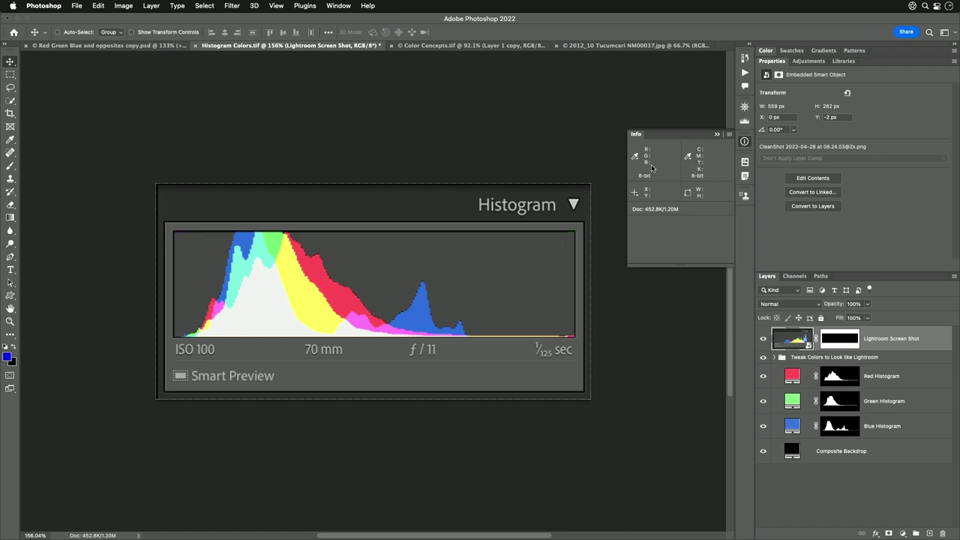
- Switch to Lightroom Classic and advance from the Iceland photo to the temple sunset photo in the Develop module
mouse_move(555, 525)
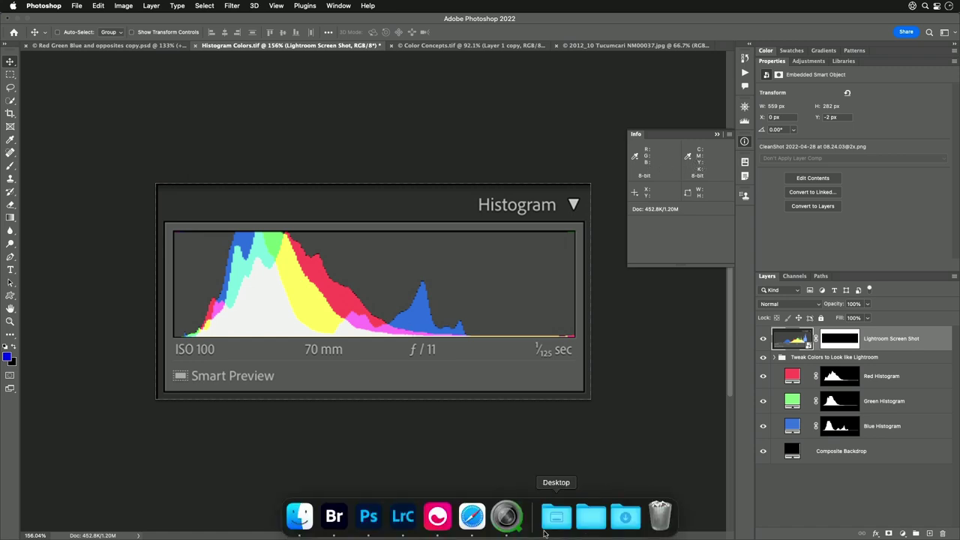
click(403, 517)
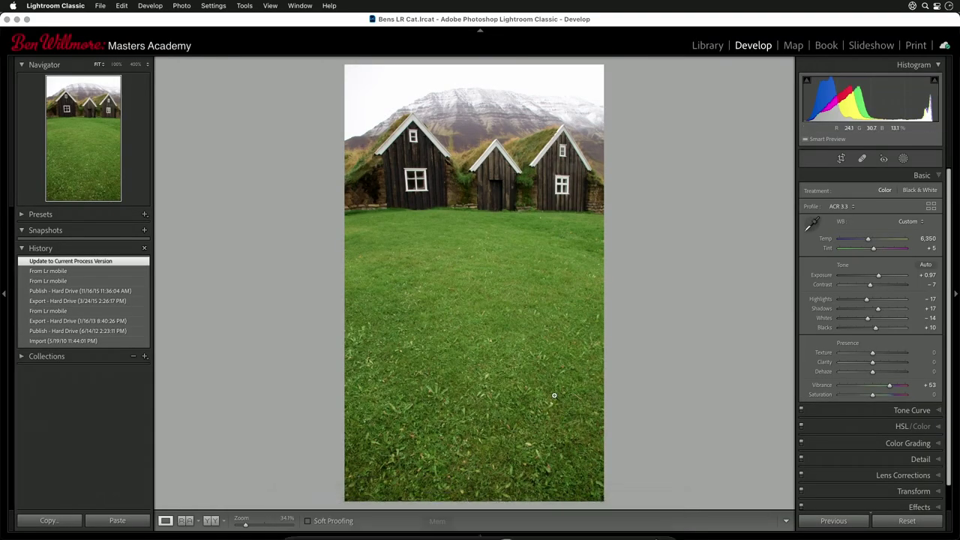
key(Right)
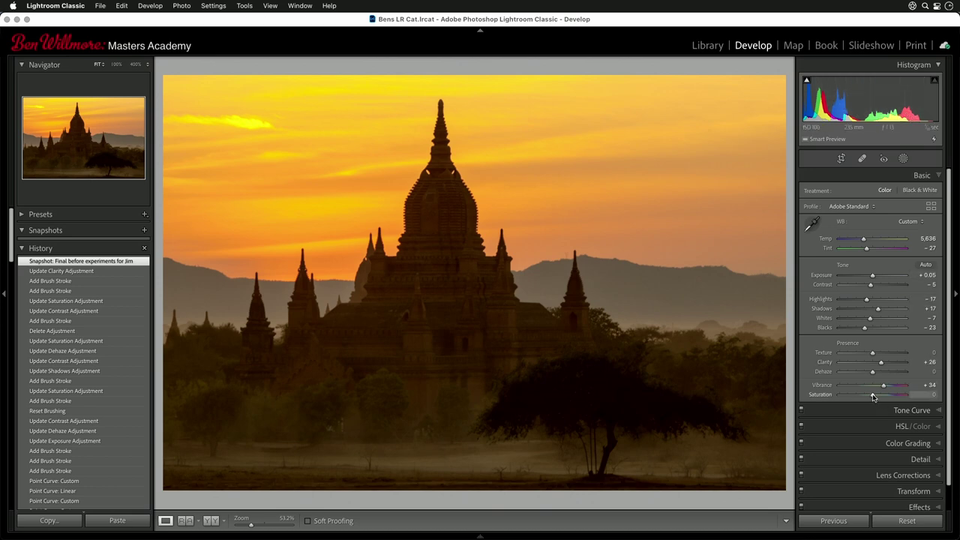
- Try the temple photo's Saturation at -100, raise it gradually to -79, and undo the adjustment
drag(873, 397, 838, 398)
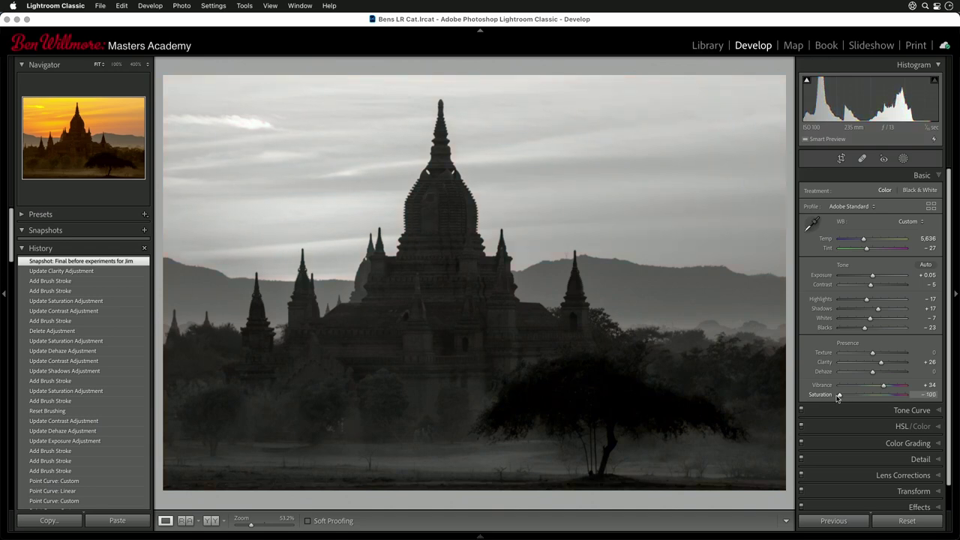
drag(838, 399, 842, 399)
drag(842, 398, 843, 398)
mouse_move(843, 398)
mouse_down()
mouse_move(913, 400)
mouse_move(847, 401)
mouse_up()
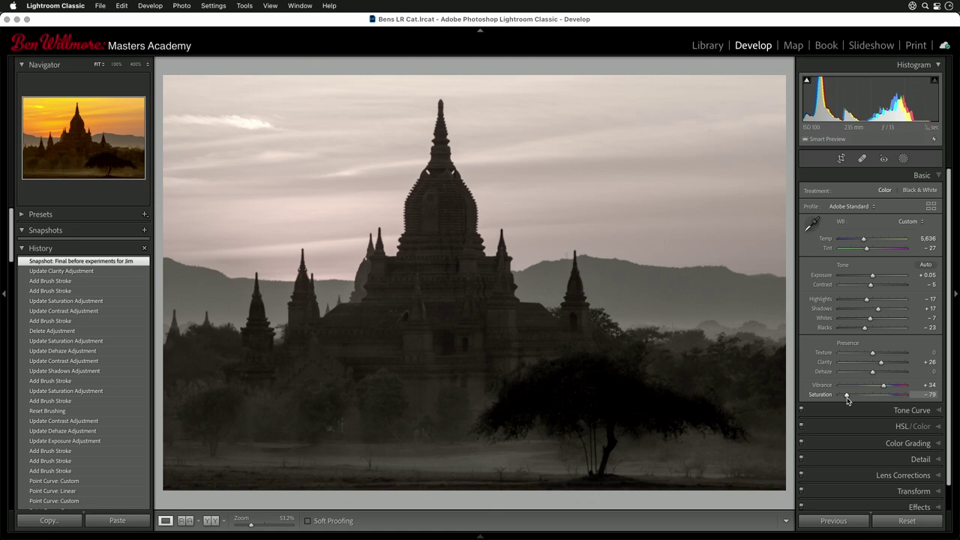
key(super+z)
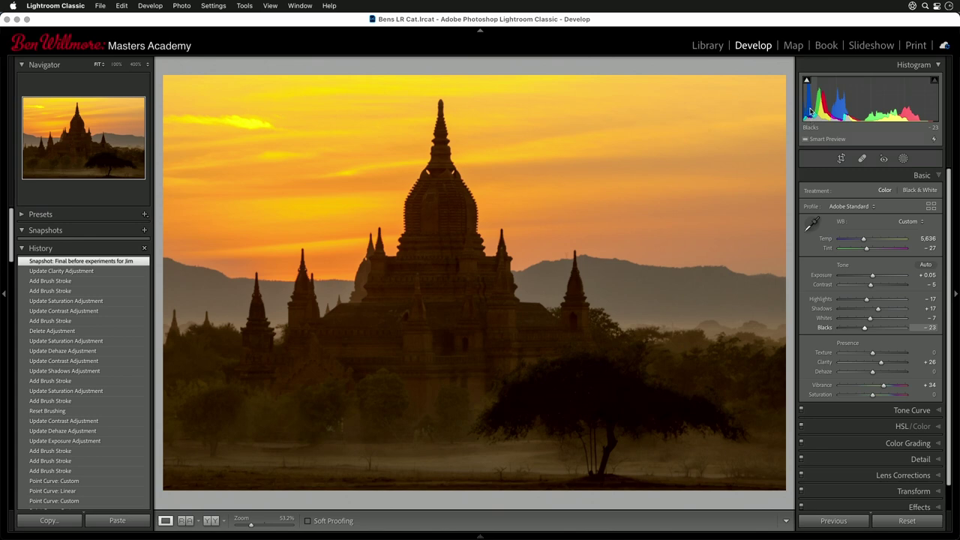
- Consult Photoshop's Info readout to interpret the temple photo's histogram, and return to Lightroom Classic to advance to the fisherman photo
mouse_move(514, 537)
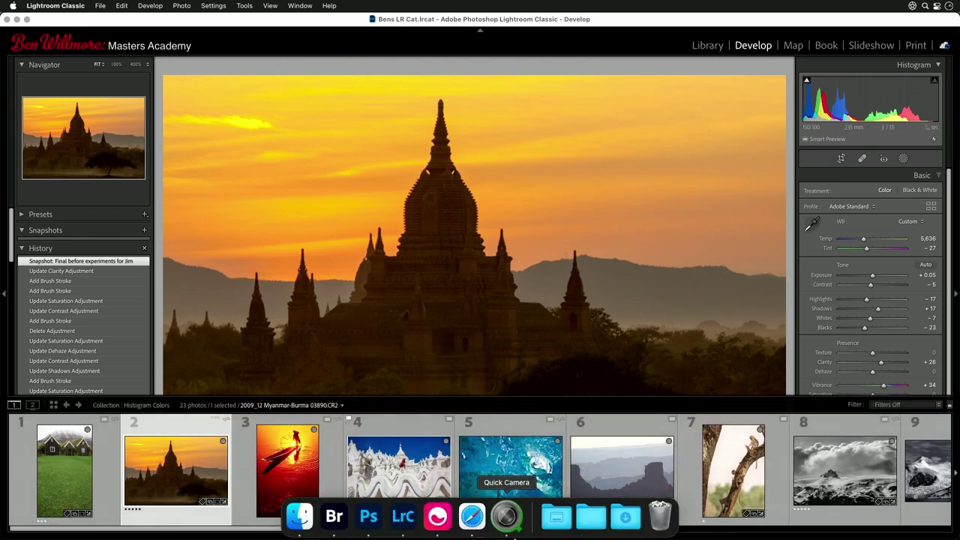
click(369, 517)
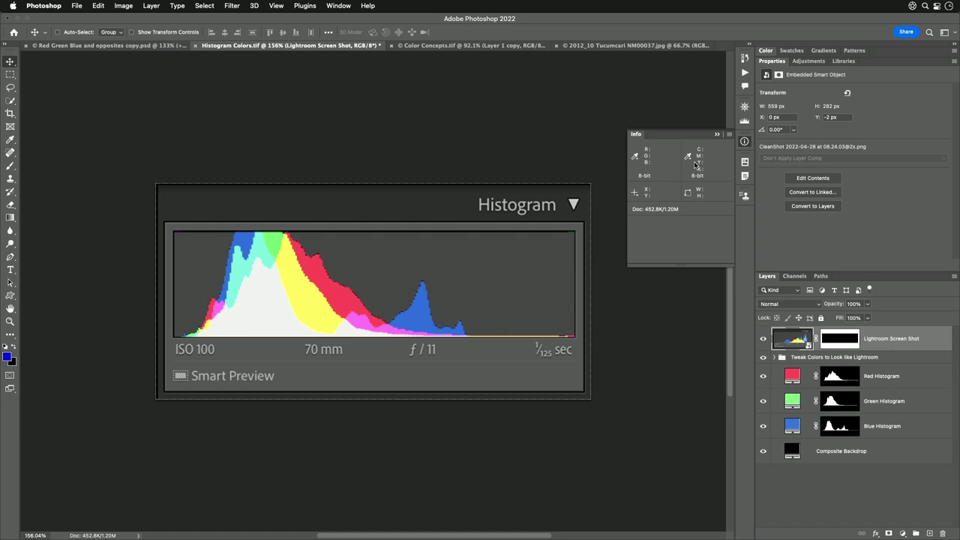
mouse_move(543, 537)
mouse_move(506, 535)
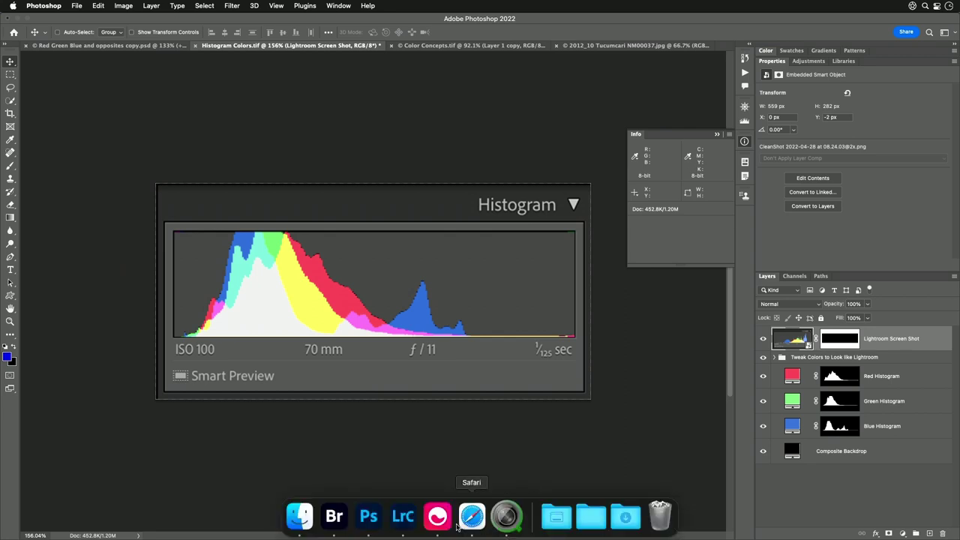
click(403, 516)
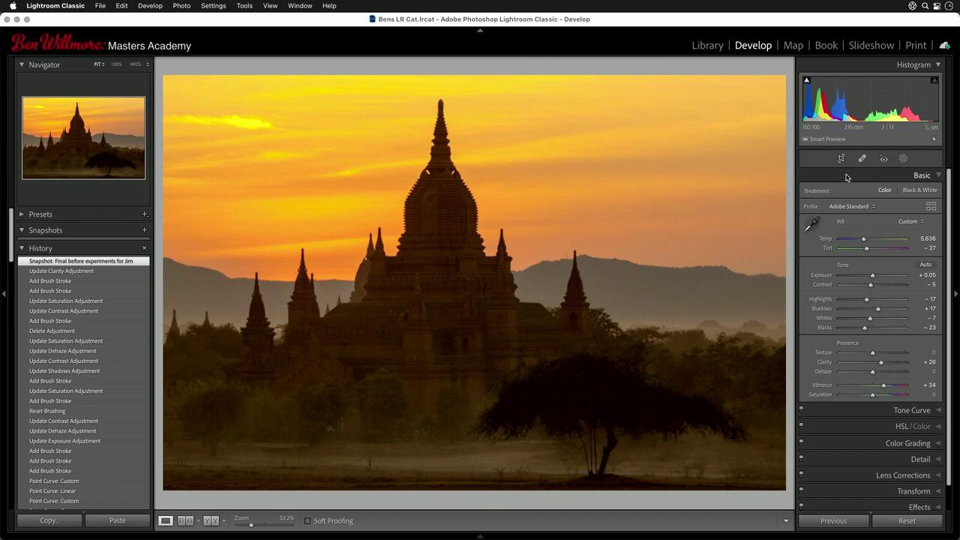
key(Right)
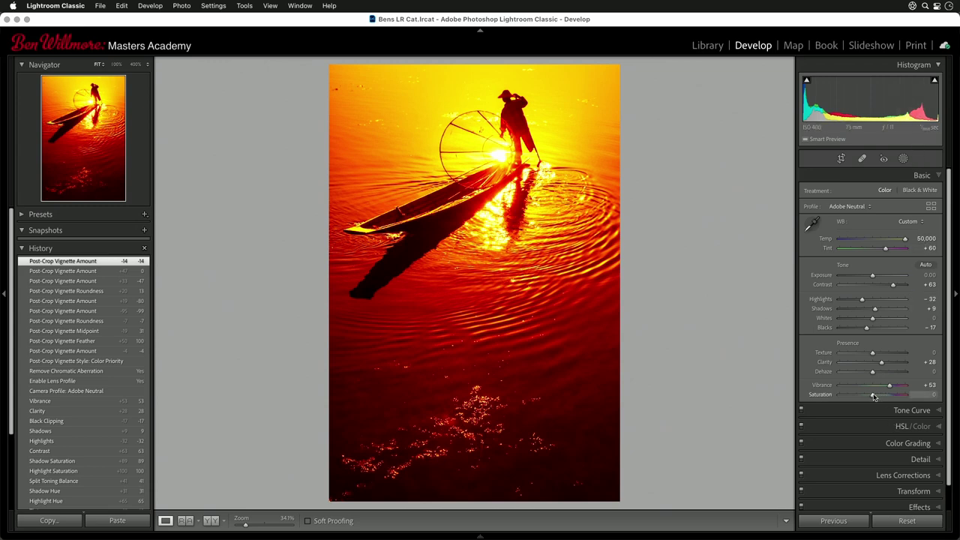
- Try the fisherman photo with Saturation at -100, Vibrance at 0 and Color Grading turned off
drag(873, 396, 831, 398)
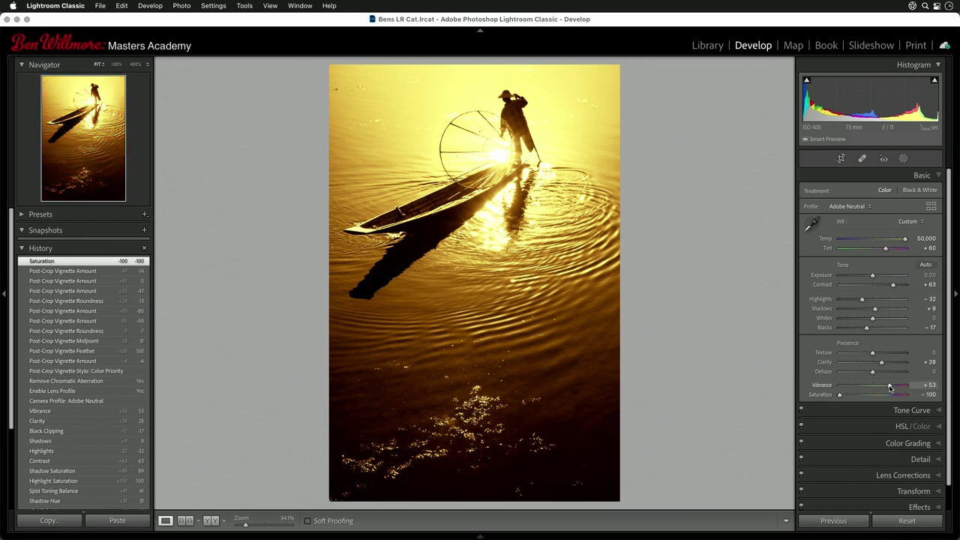
drag(889, 387, 857, 387)
double_click(857, 386)
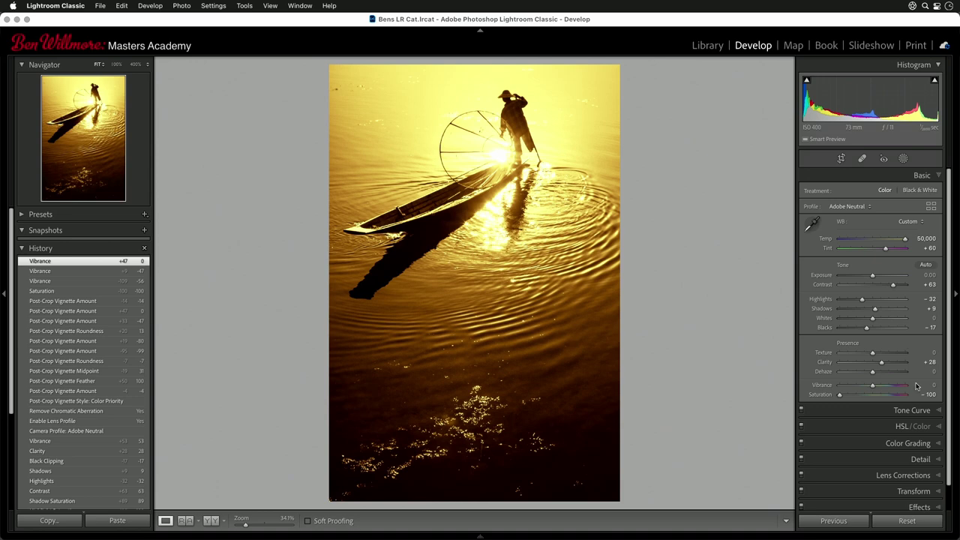
click(941, 445)
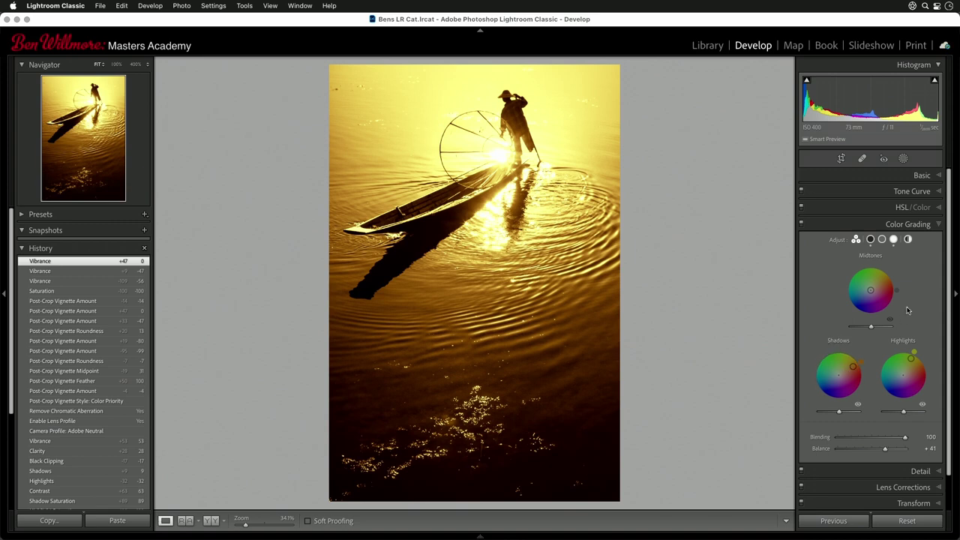
click(802, 224)
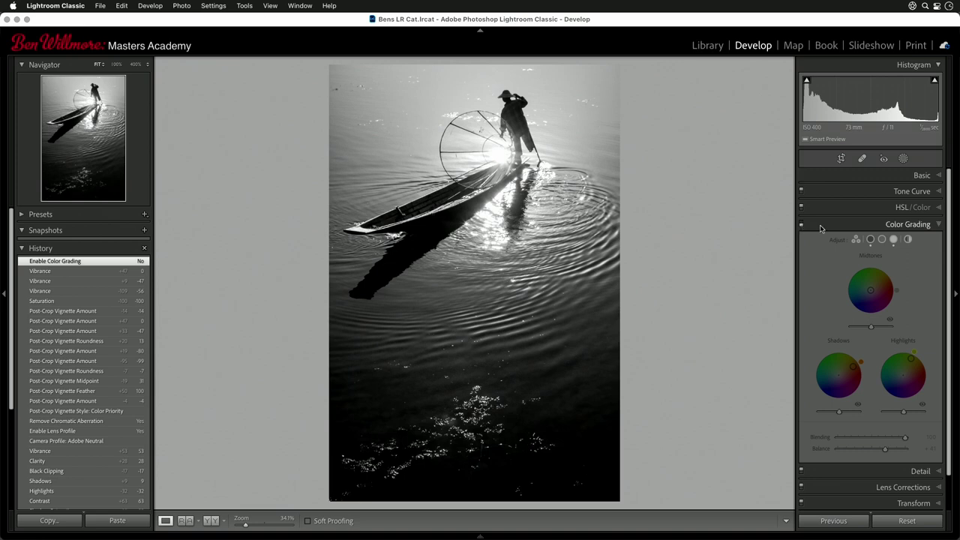
- Try Vibrance at +61 and Saturation at +9, and revert to the history state from before the Saturation and Vibrance experiments
click(923, 176)
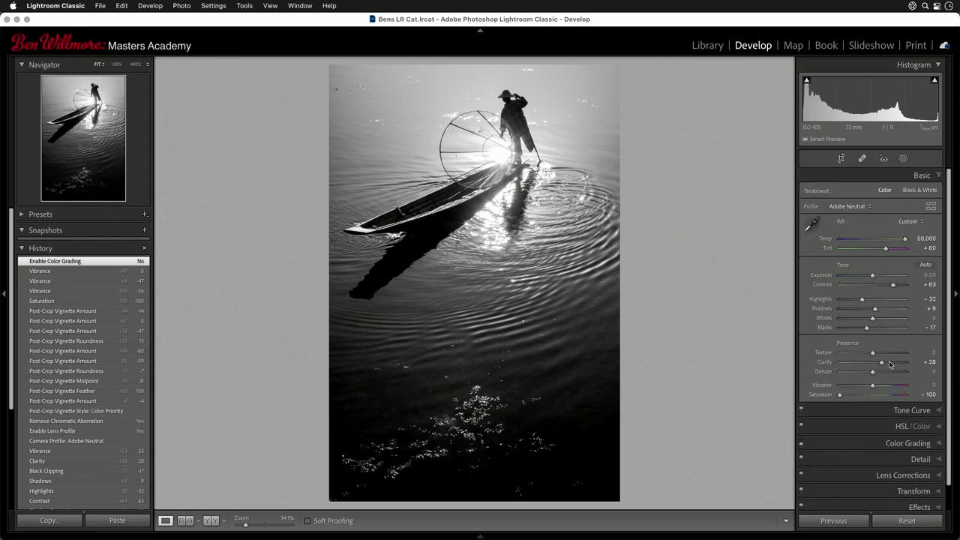
mouse_move(873, 385)
mouse_down()
mouse_move(895, 387)
mouse_move(874, 398)
mouse_up()
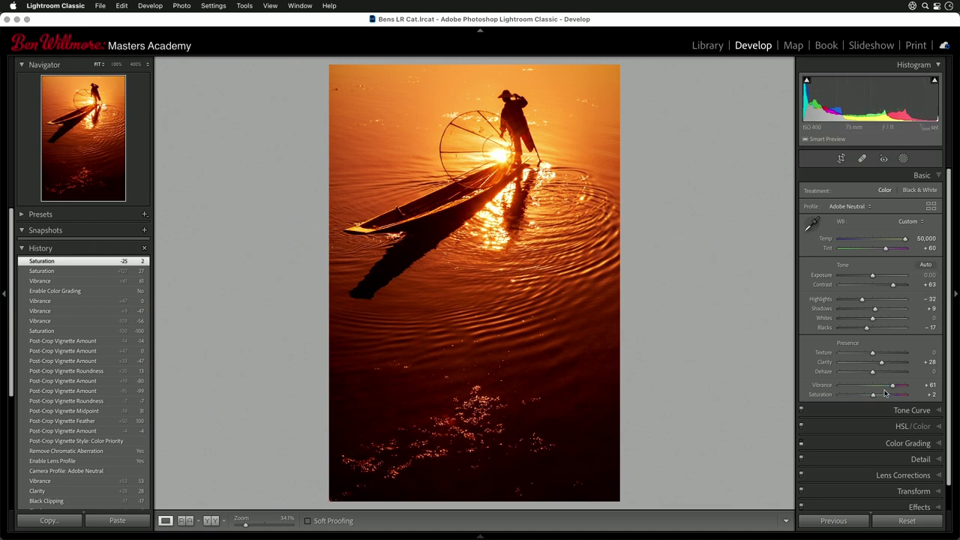
mouse_move(873, 396)
mouse_down()
mouse_move(840, 400)
mouse_move(876, 399)
mouse_up()
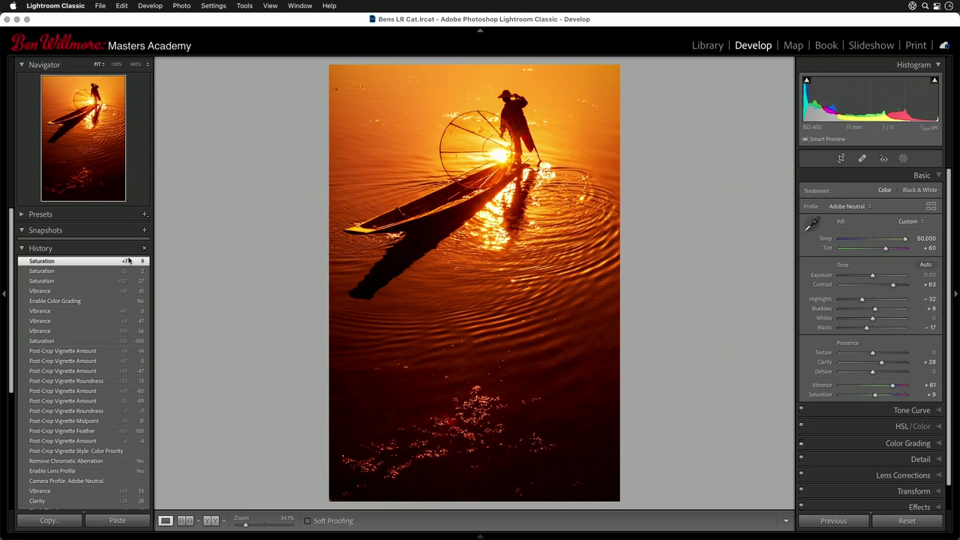
click(54, 351)
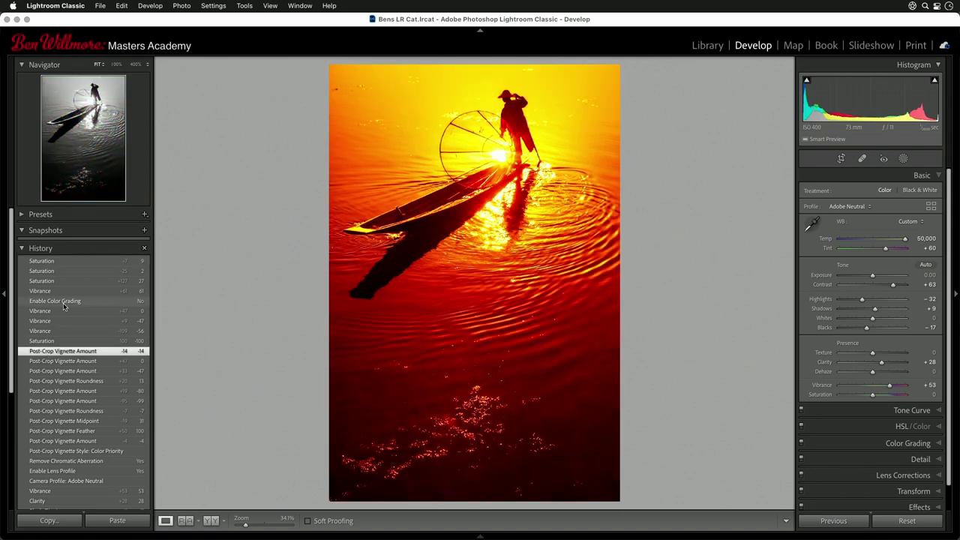
- Hide the history side of the Develop workspace, and compare the fisherman photo's histogram with the Info readout in Photoshop before returning to Lightroom Classic
click(5, 294)
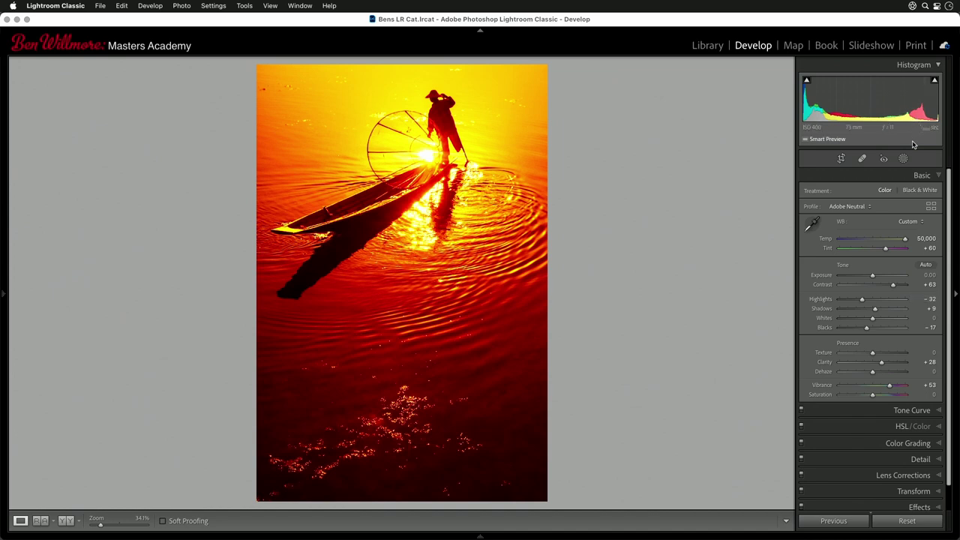
mouse_move(914, 145)
mouse_move(375, 536)
click(369, 518)
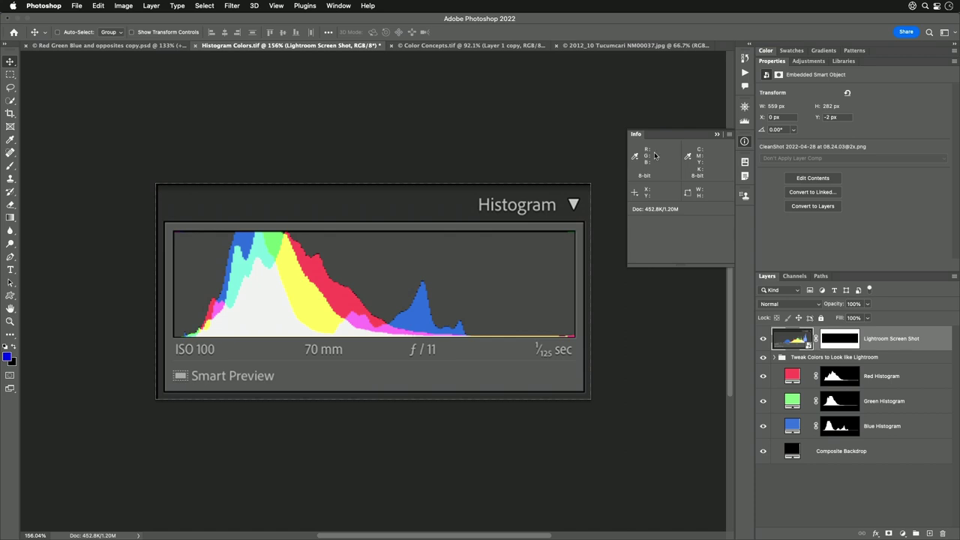
mouse_move(374, 534)
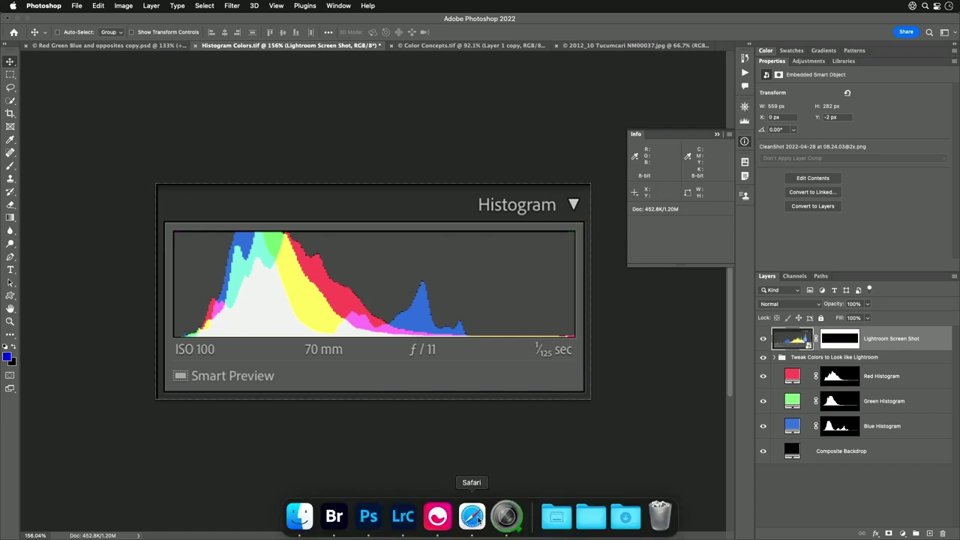
click(401, 518)
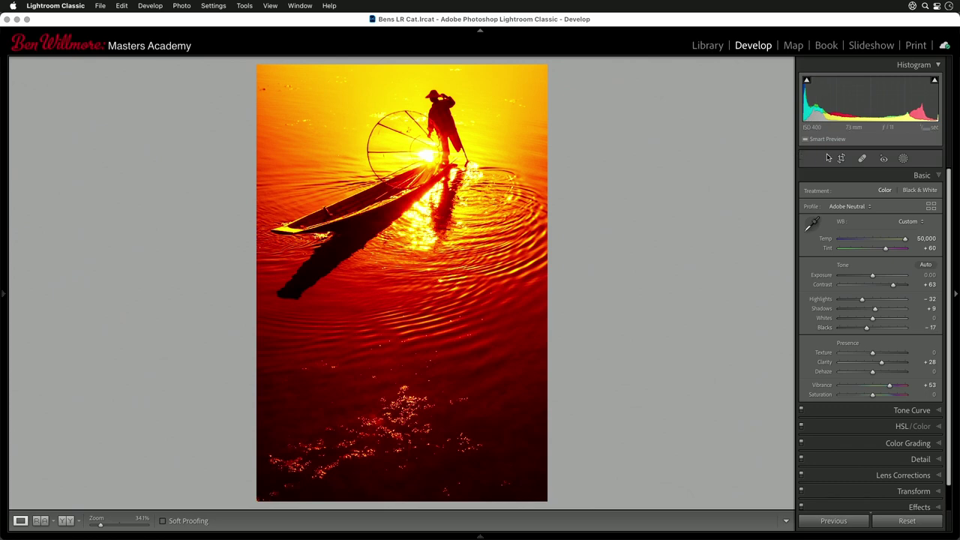
- Advance to the white pagoda photo and compare its histogram with Photoshop's Info readout, returning to Lightroom Classic
key(Right)
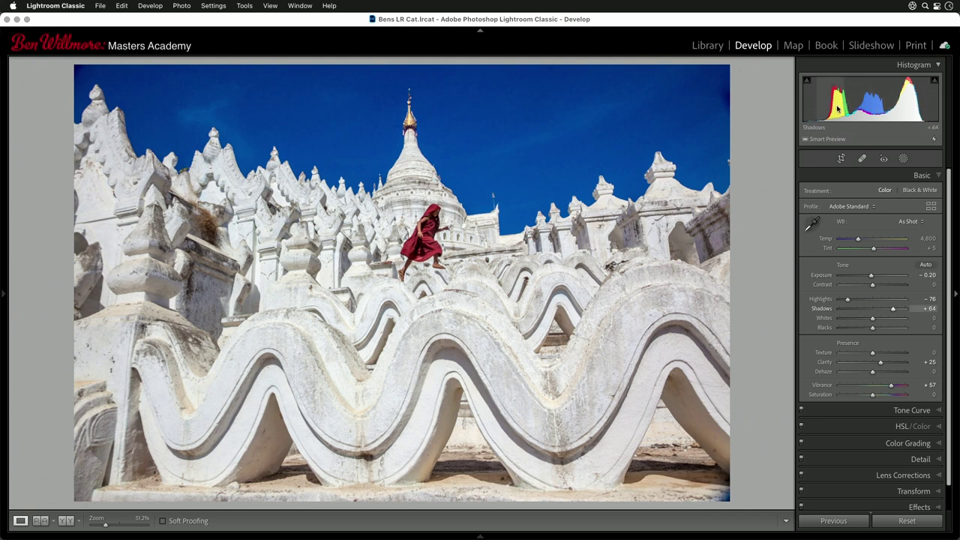
mouse_move(585, 538)
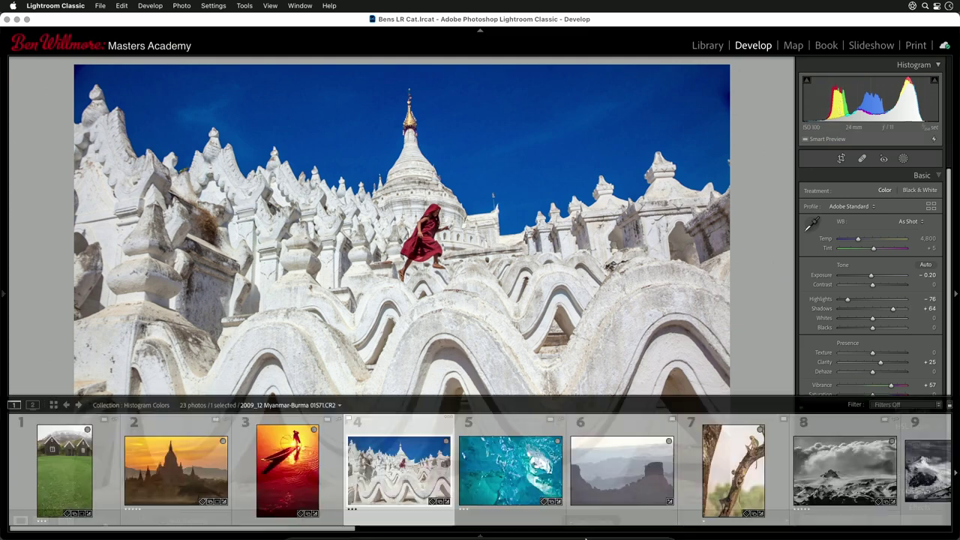
click(368, 516)
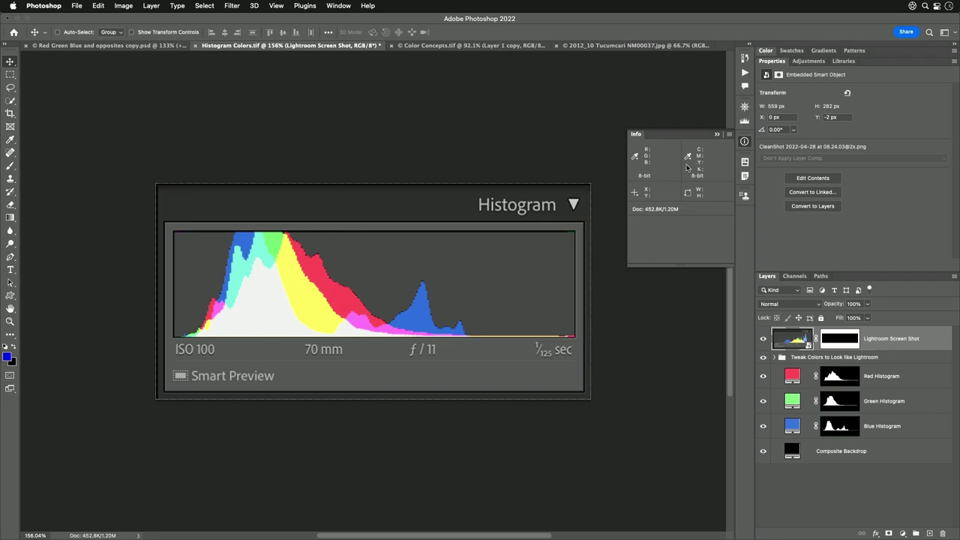
mouse_move(440, 517)
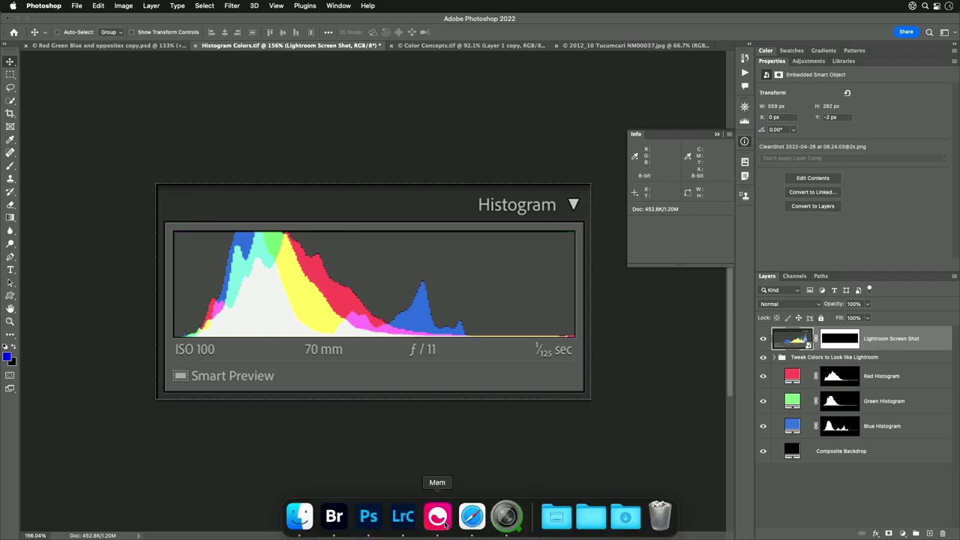
click(398, 516)
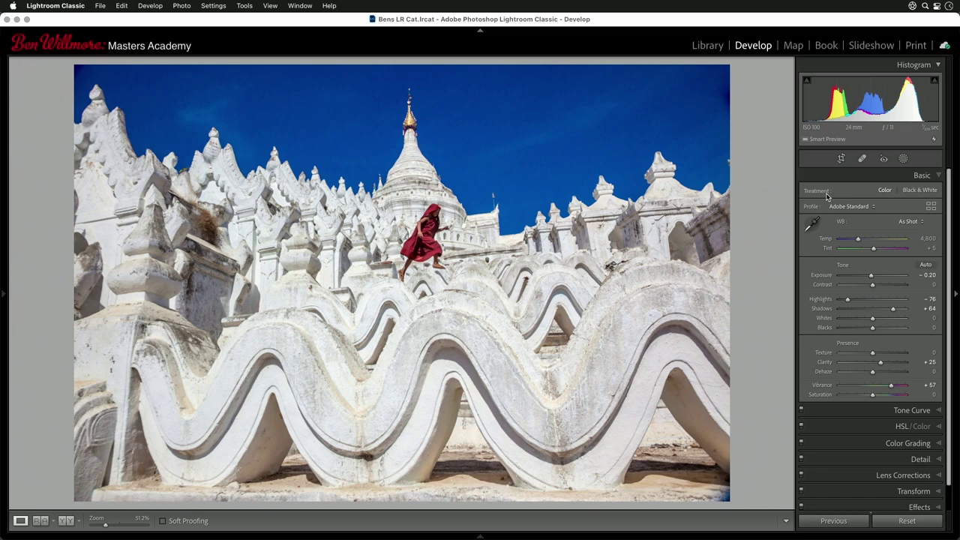
- Advance to the blue ice photo and examine its histogram against Photoshop's Info readout, returning to Lightroom Classic
key(Right)
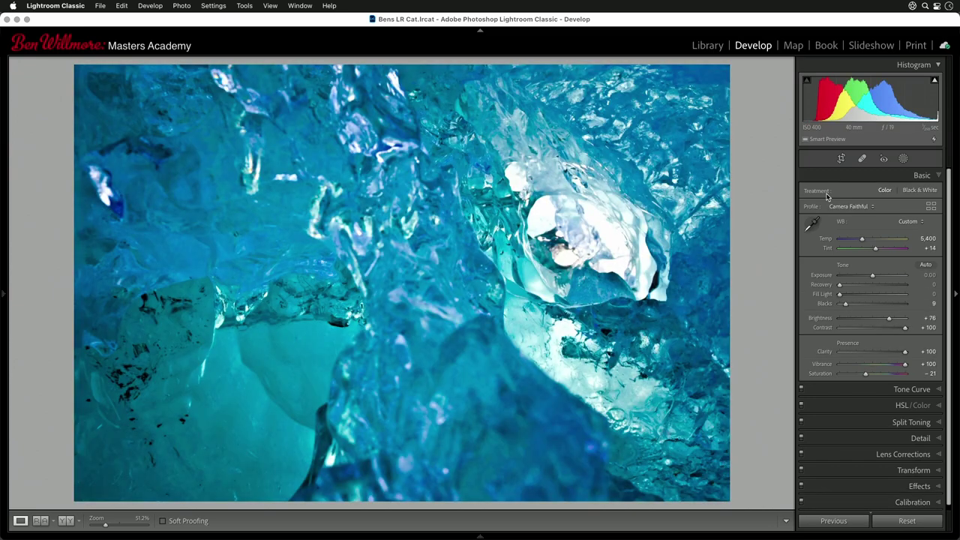
mouse_move(934, 142)
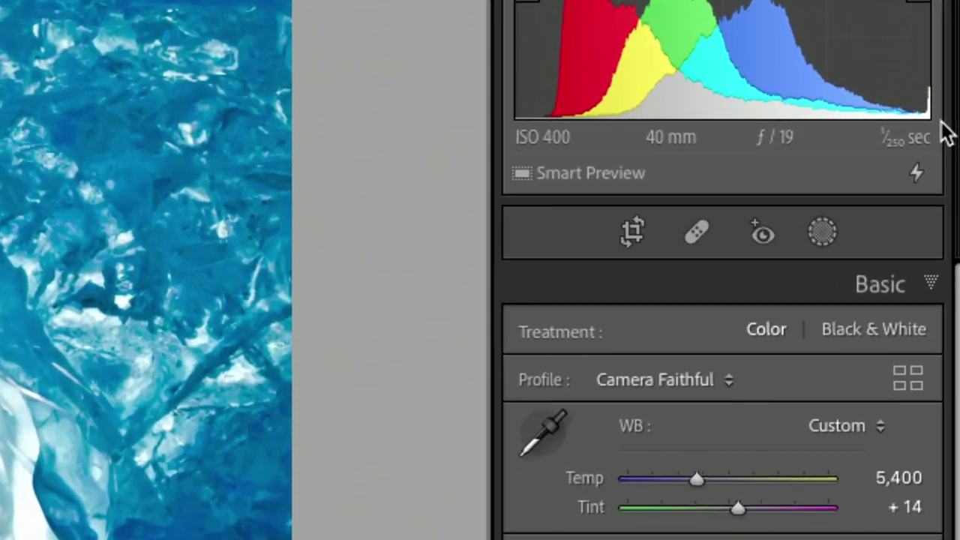
mouse_move(940, 114)
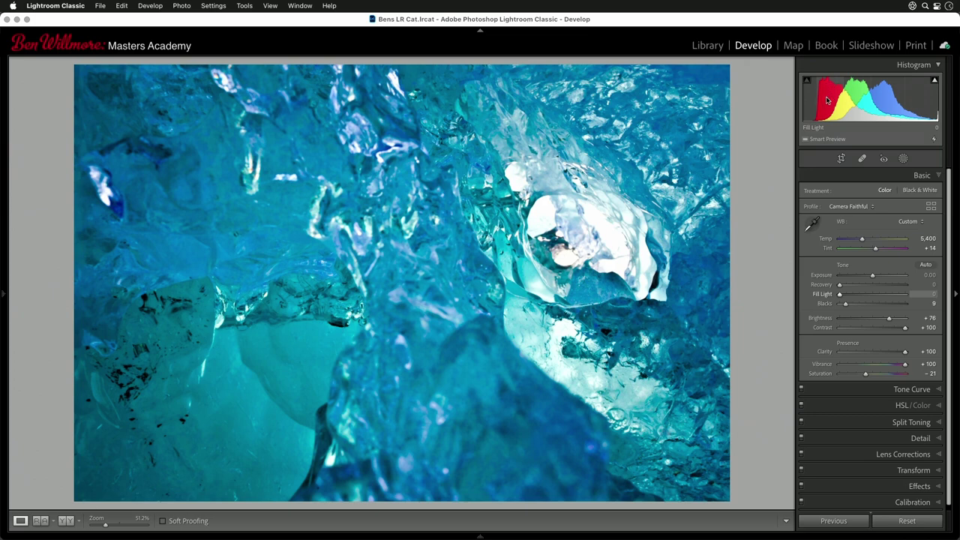
mouse_move(409, 536)
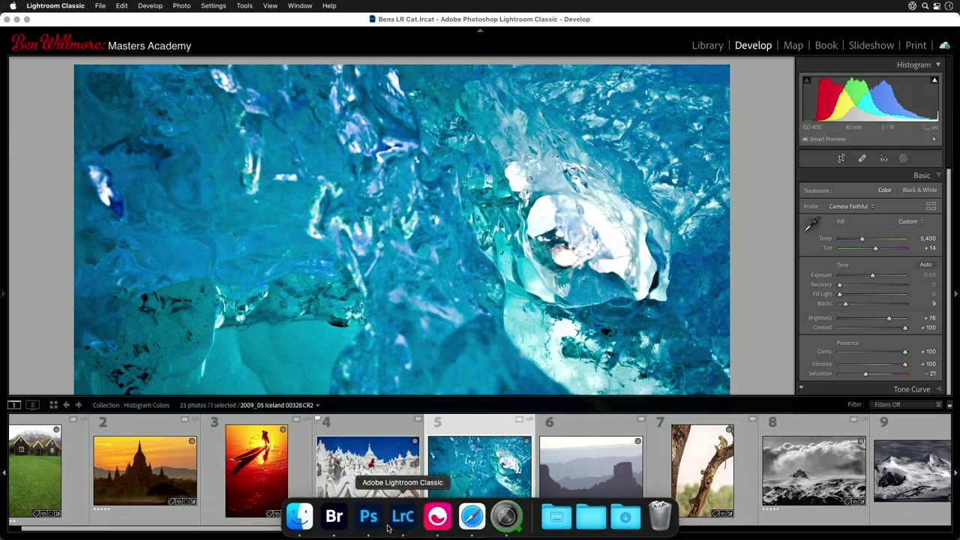
click(372, 522)
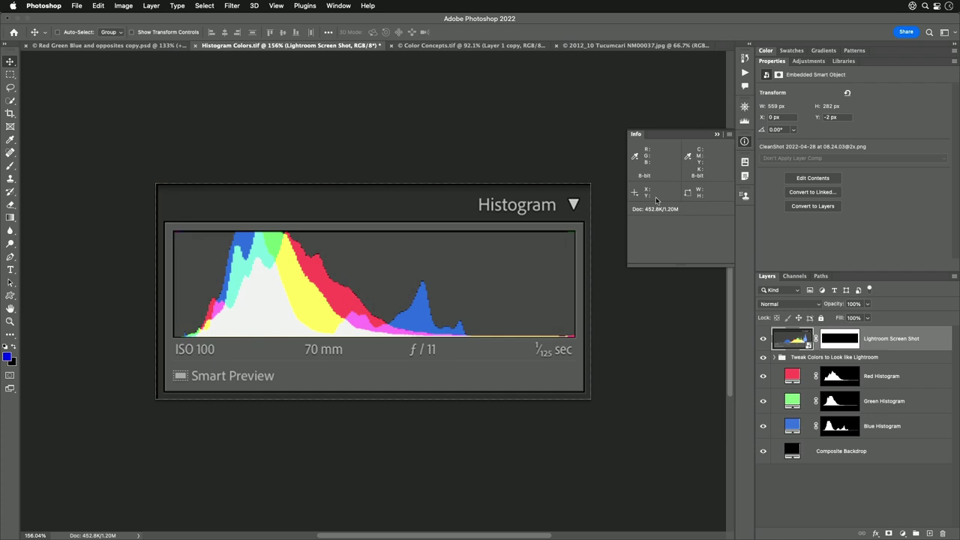
mouse_move(400, 534)
click(400, 517)
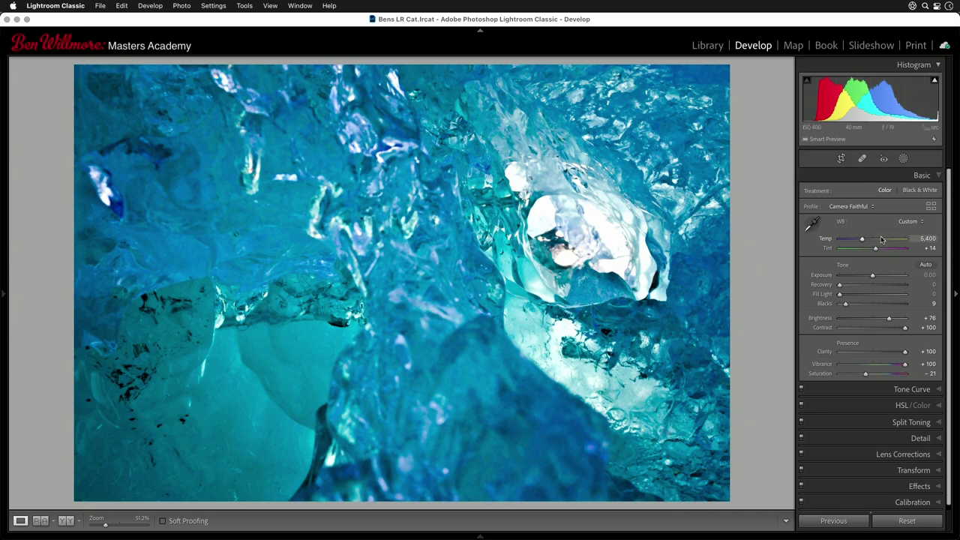
- Try updating the blue ice photo to the current process version, and undo the update
click(934, 141)
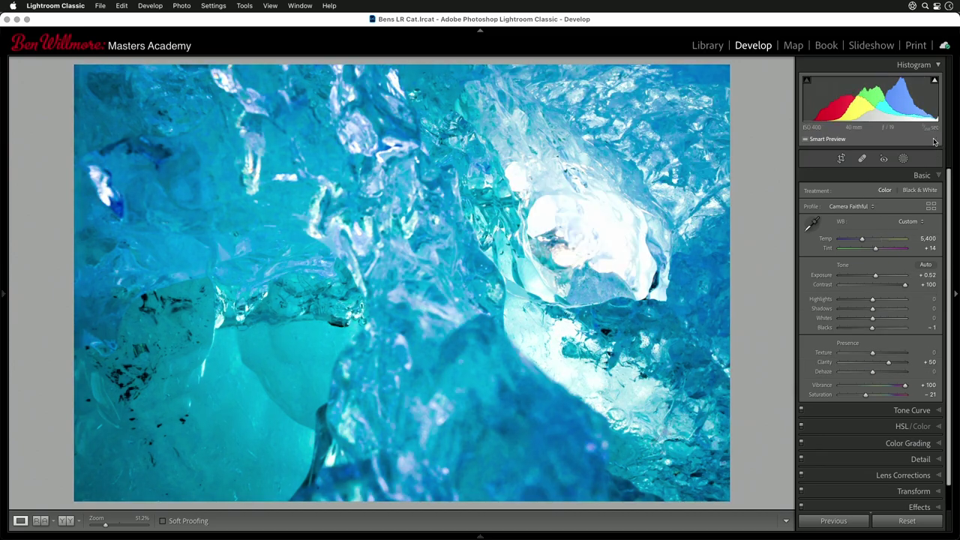
mouse_move(924, 141)
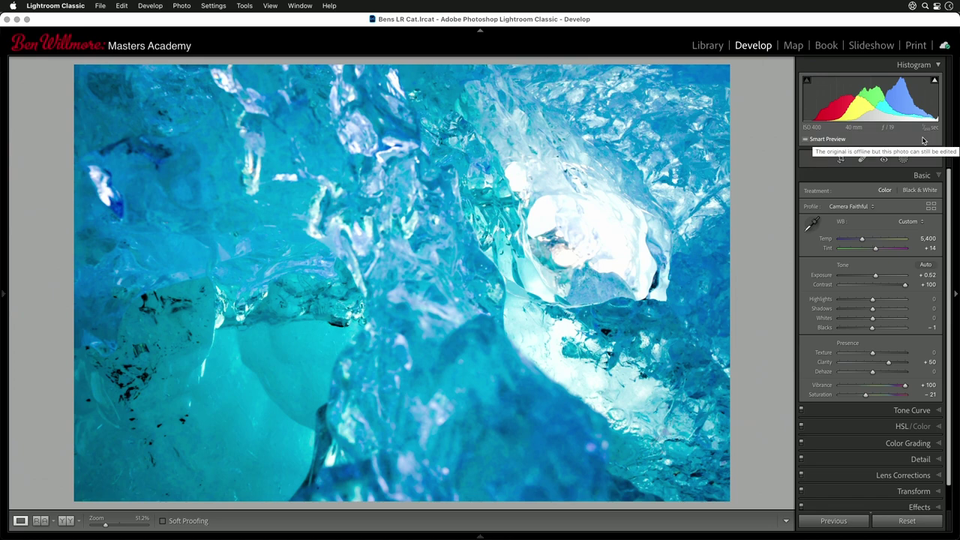
key(super+z)
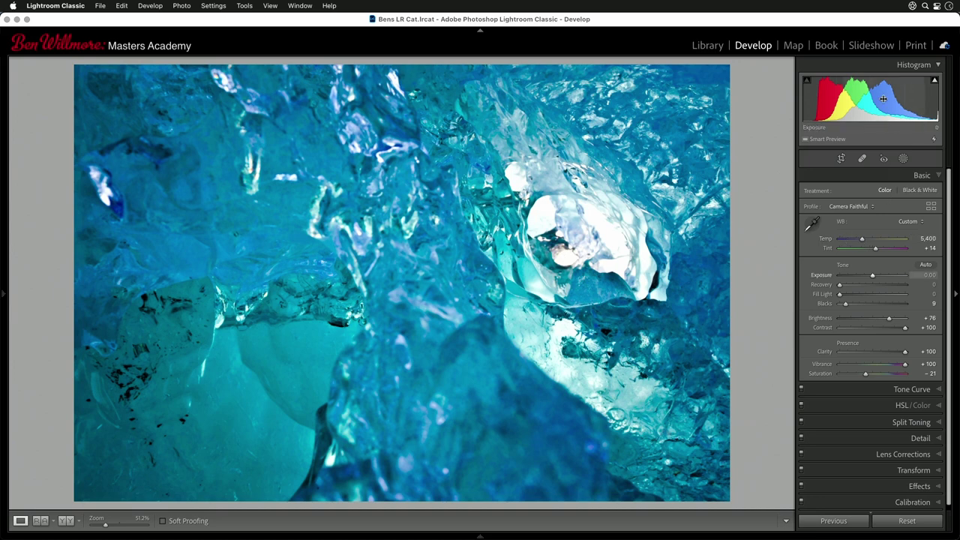
- Neutralize the ice photo's blue cast by setting Temp to 7,819, Tint to +37 and Vibrance to -21
drag(862, 238, 870, 240)
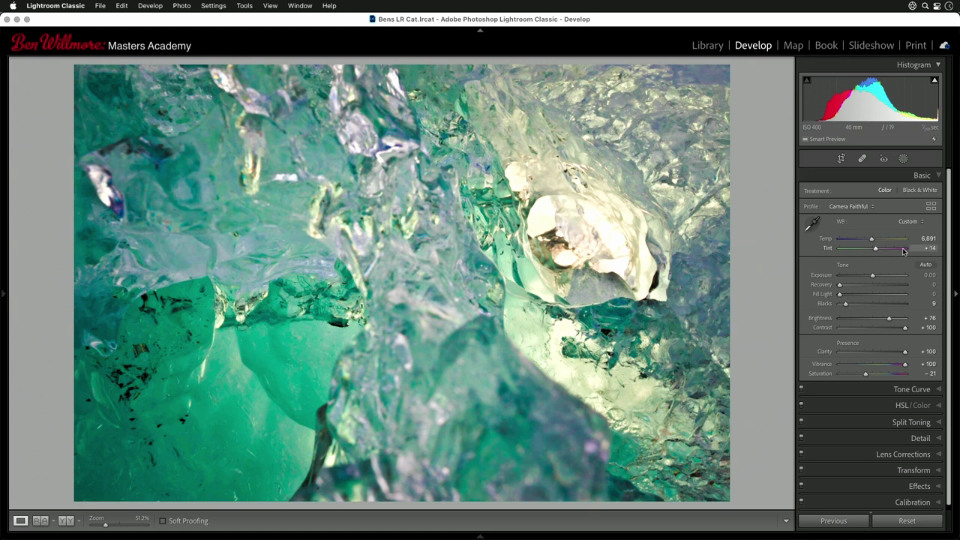
mouse_move(878, 250)
mouse_down()
mouse_move(874, 240)
mouse_move(881, 253)
mouse_up()
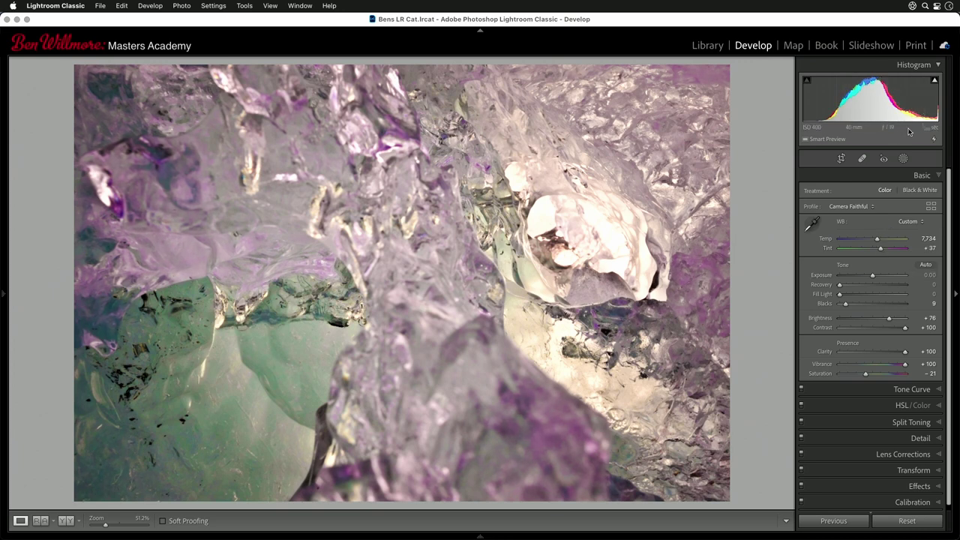
drag(879, 241, 880, 243)
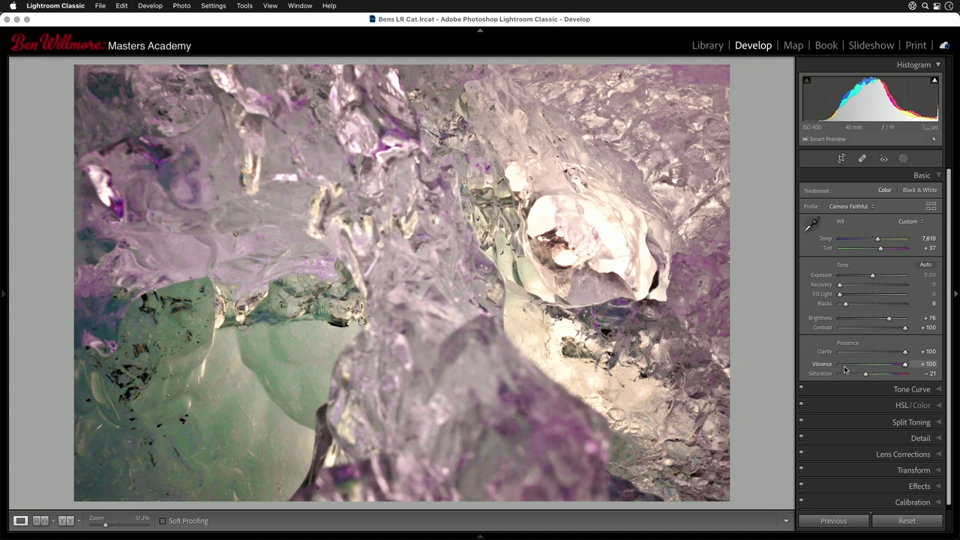
drag(906, 366, 866, 368)
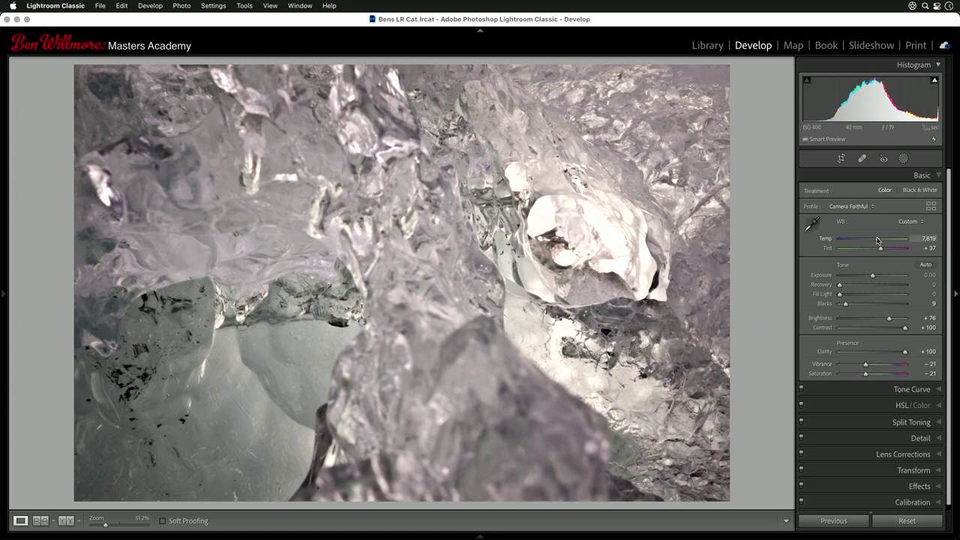
- Set the ice photo's Temp to 7,411 and Tint to +30, and revert it to the 7/19/17 export state in its history
drag(879, 239, 881, 249)
mouse_move(5, 283)
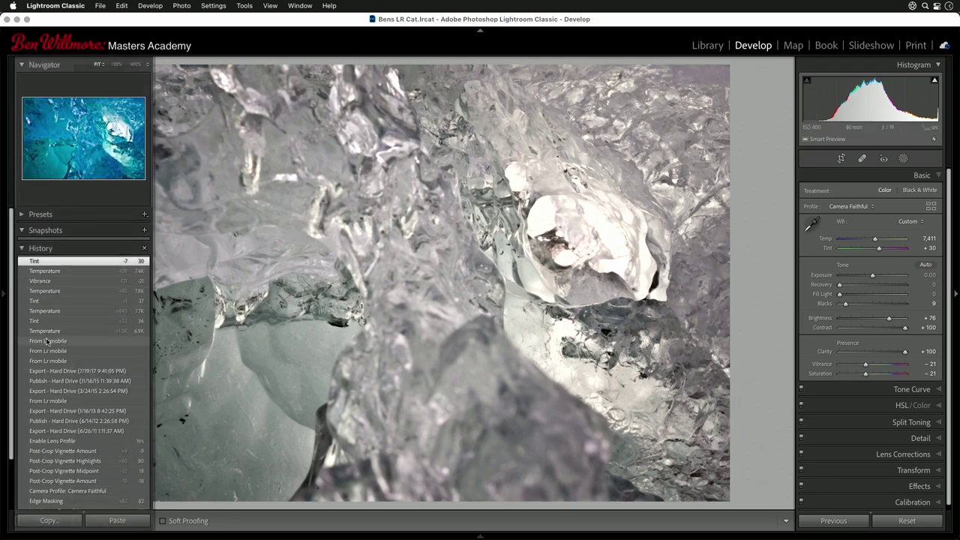
click(57, 371)
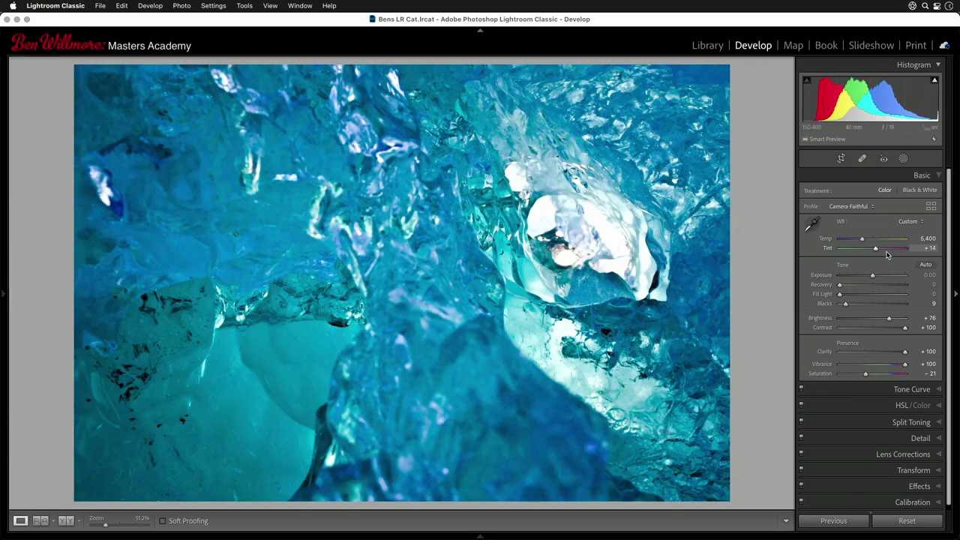
- Advance to the hazy mesa photo, lower Saturation to -100 to compare its histogram without color, and bring Saturation back to -1
key(Right)
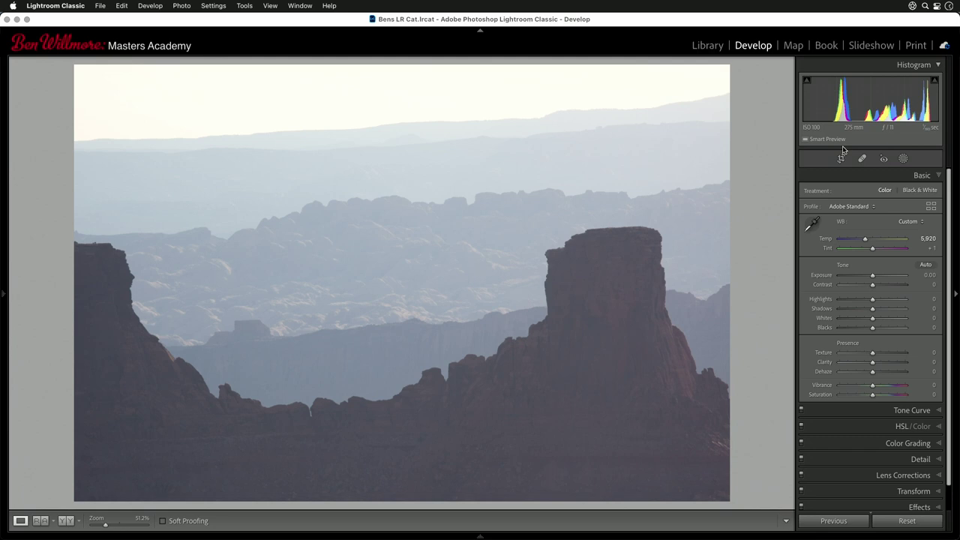
mouse_move(843, 139)
drag(874, 397, 824, 397)
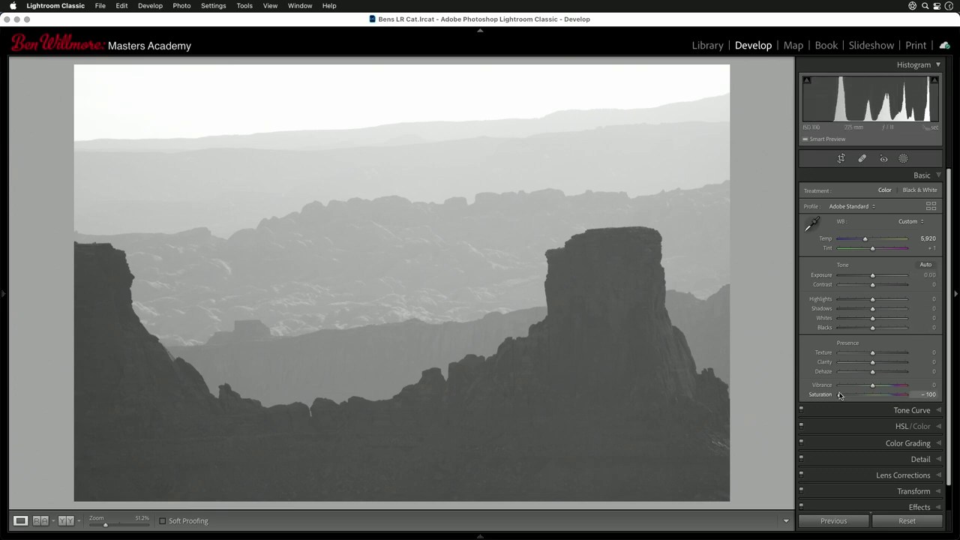
drag(840, 396, 872, 396)
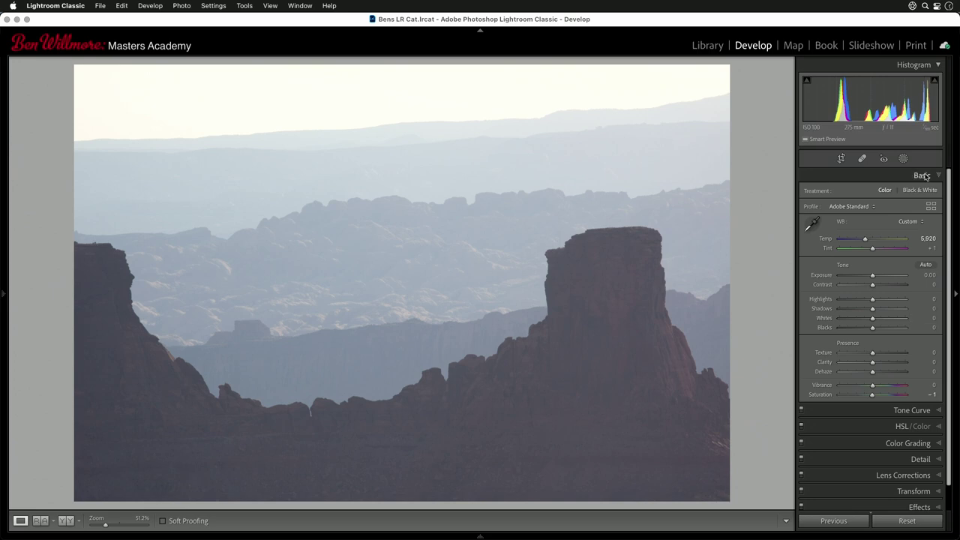
- Advance to the monkeys photo, try lowering its Saturation, and undo that change
key(Right)
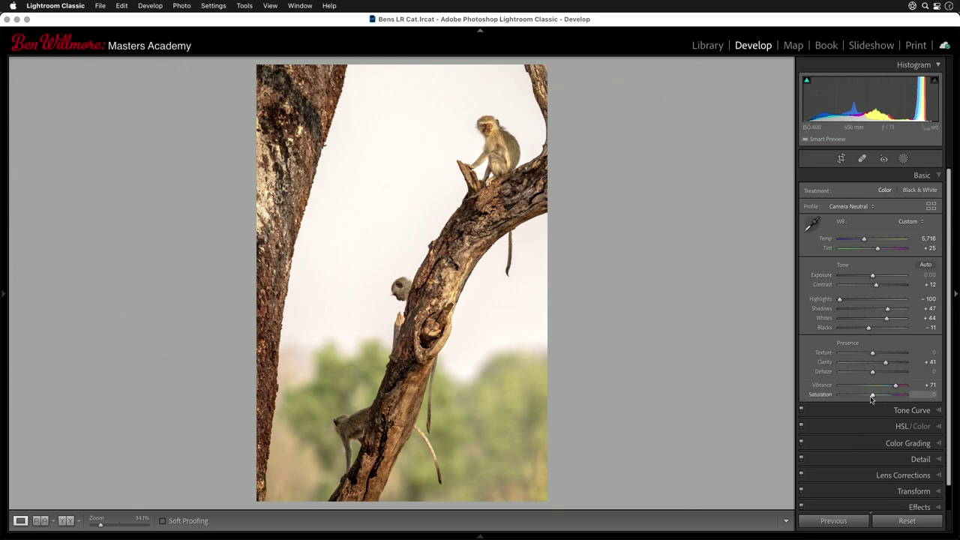
drag(873, 397, 854, 398)
key(super+z)
- Try Temp 5,403 and Tint +21 on the monkeys photo, and restore its Update to Current Process Version history state
mouse_move(882, 140)
drag(865, 240, 877, 251)
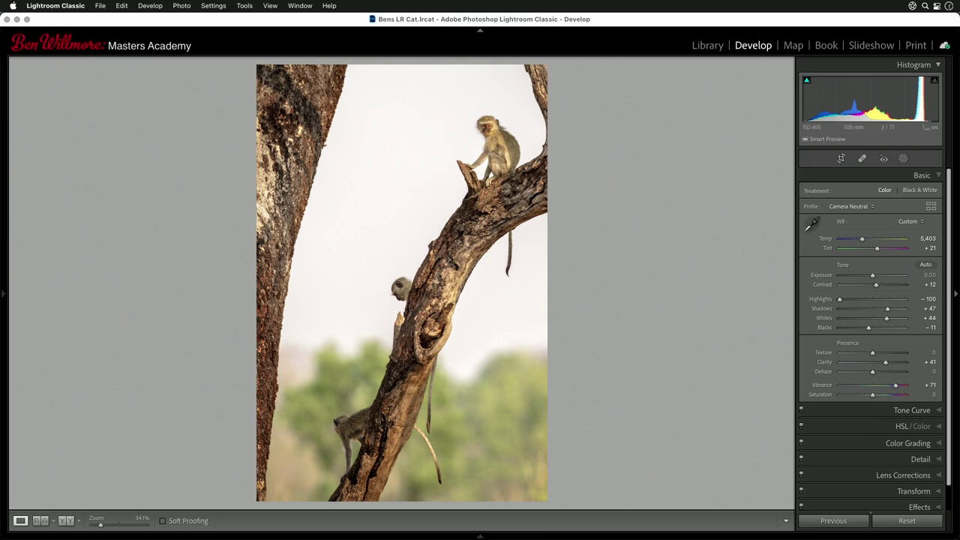
mouse_move(3, 297)
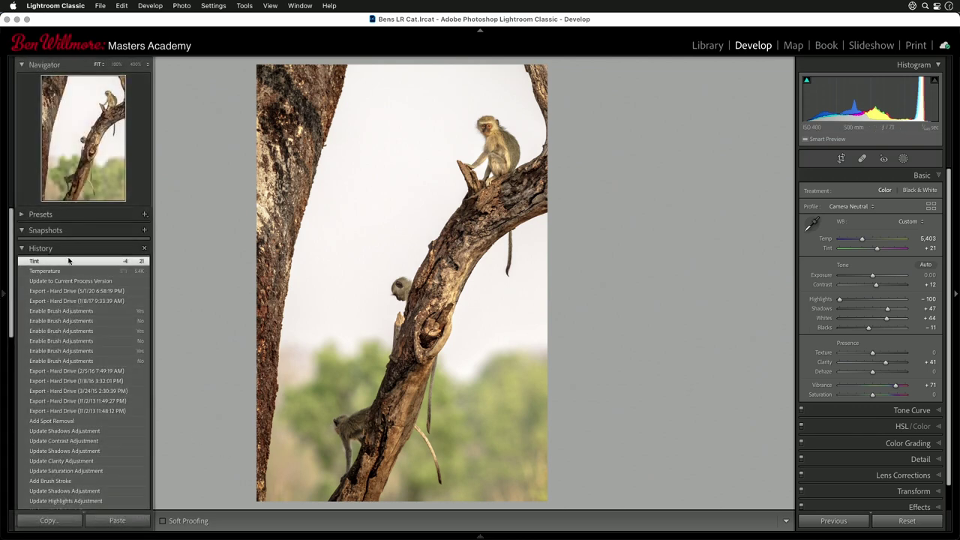
click(56, 281)
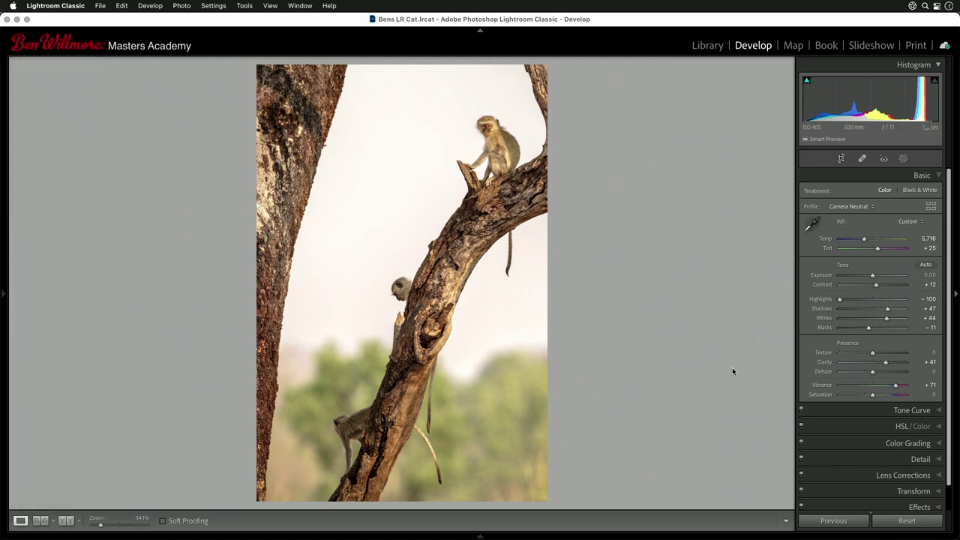
- Advance to the black-and-white cloudy mountain photo and use Color Grading to tint its highlights yellow and its shadows blue
key(Right)
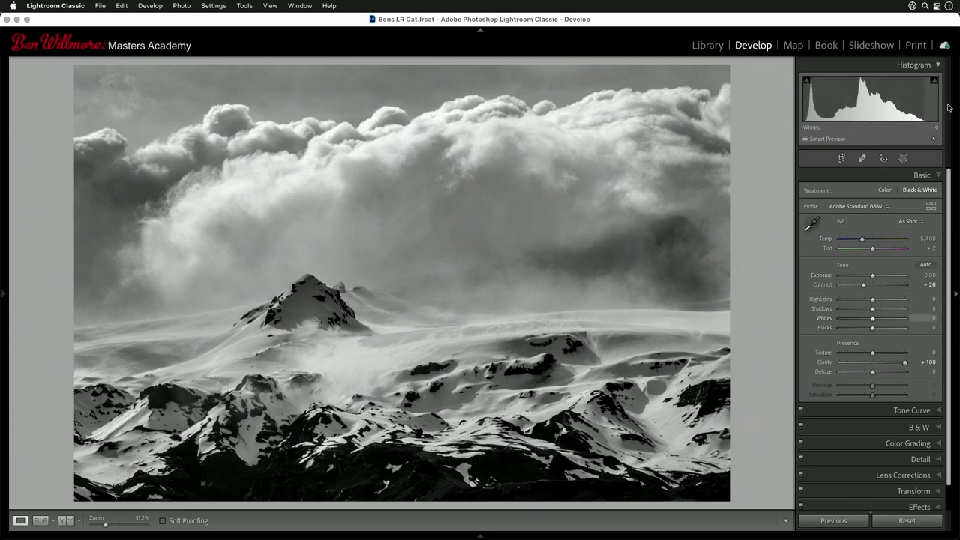
click(941, 176)
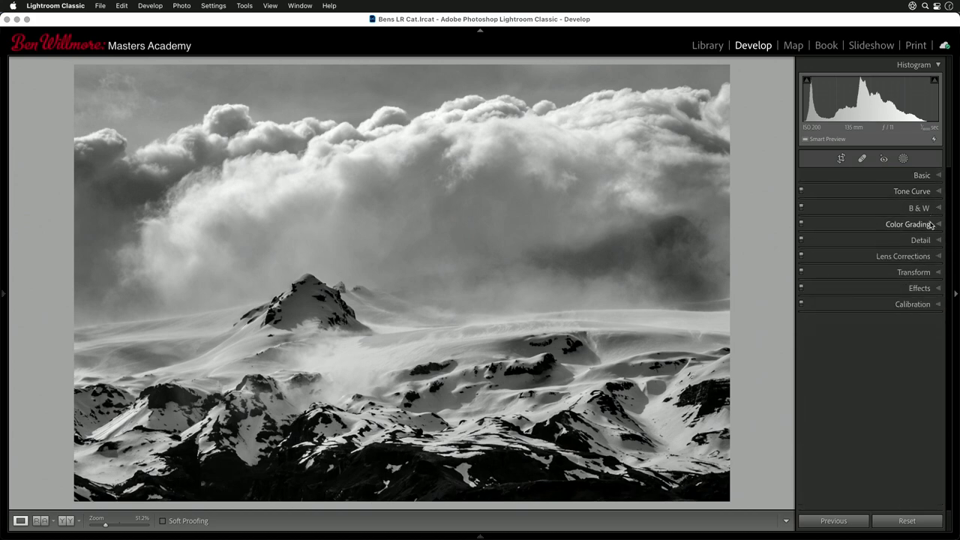
click(939, 225)
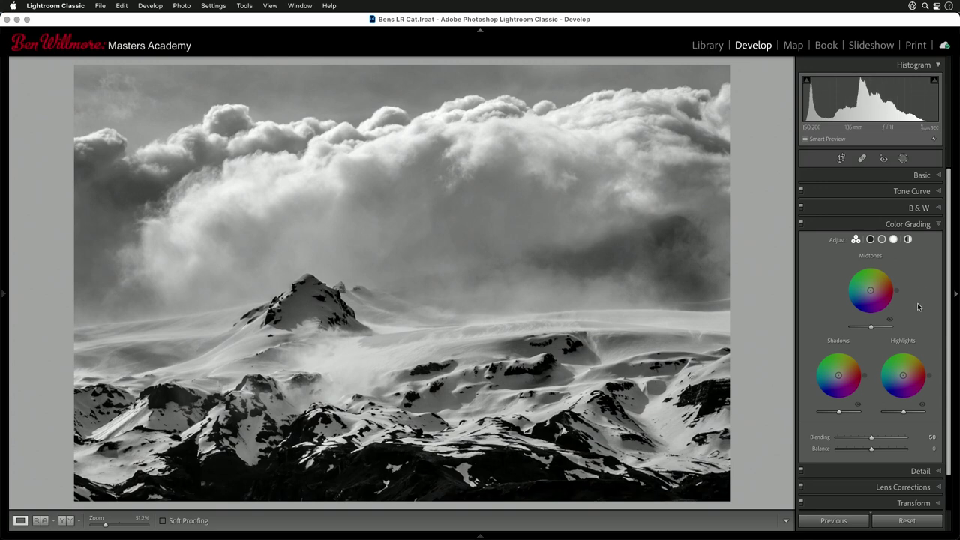
drag(904, 377, 906, 373)
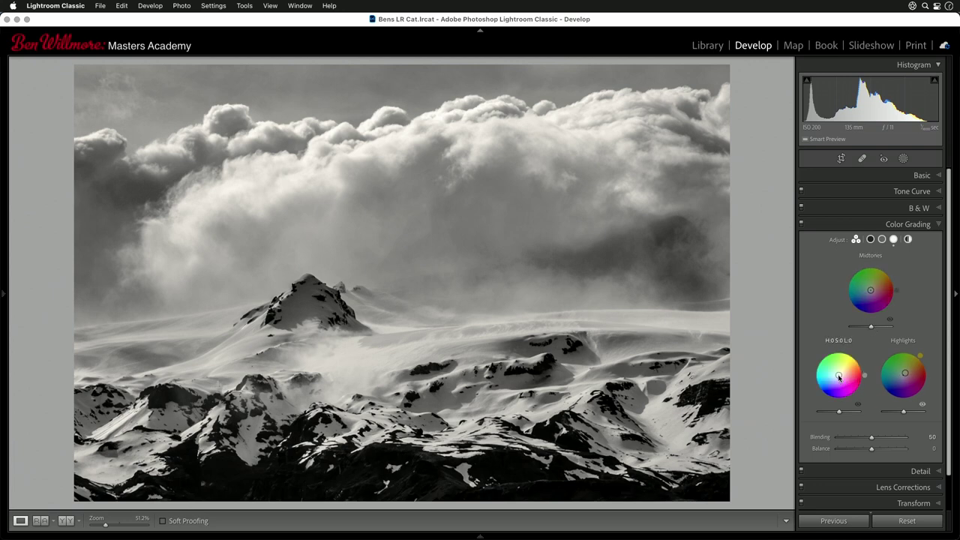
drag(839, 375, 836, 378)
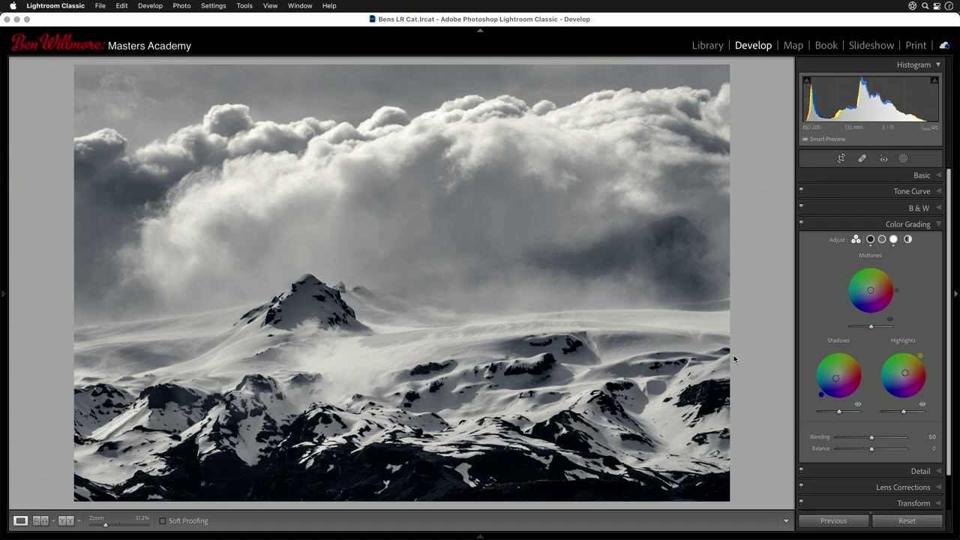
- Switch to Photoshop to view the Histogram Colors.tif illustration, and return to Lightroom Classic
mouse_move(481, 537)
click(368, 516)
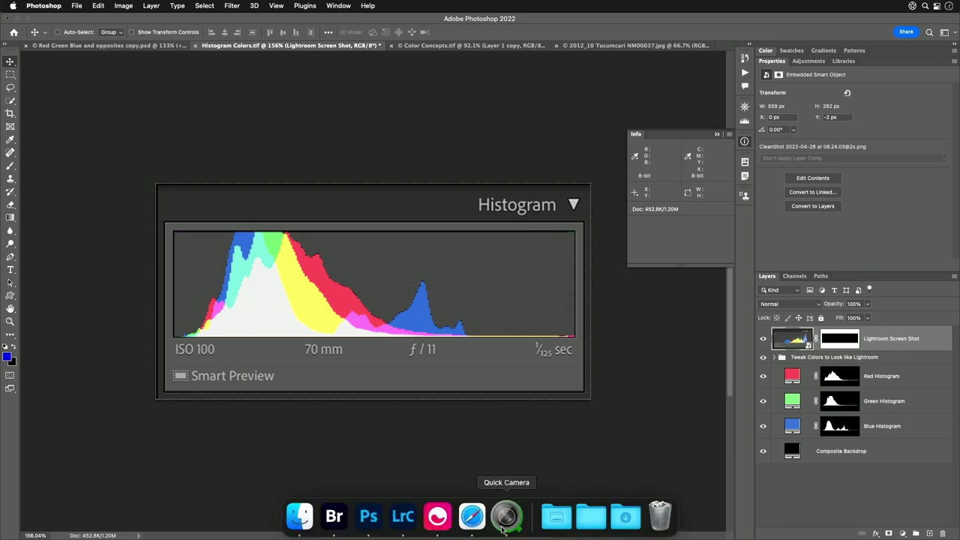
click(403, 516)
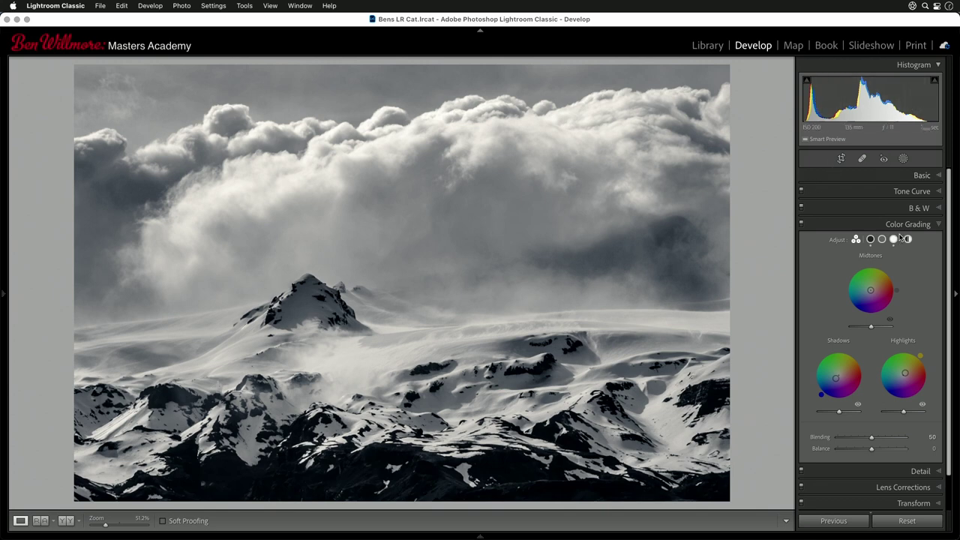
- Undo the shadow and highlight tints on the cloudy mountain photo and collapse the Color Grading settings
key(super+z)
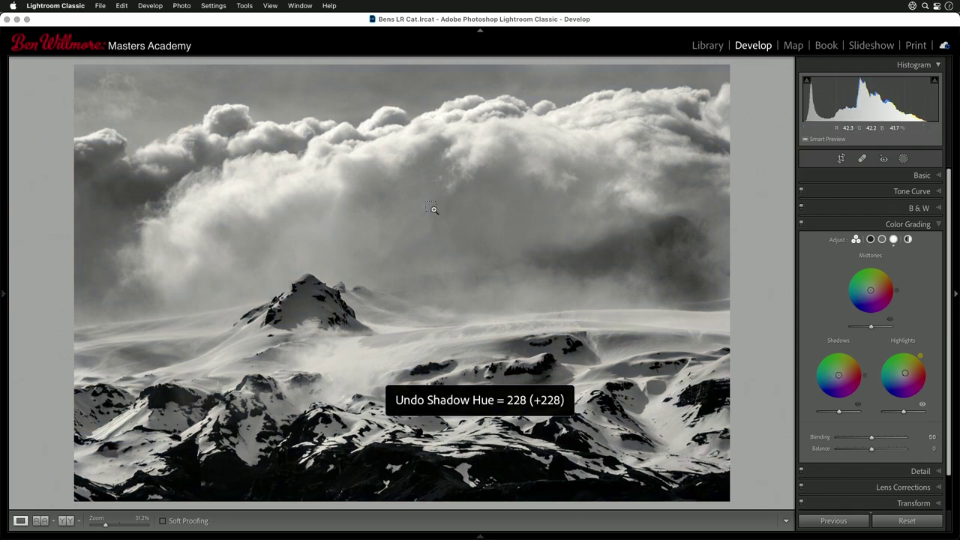
key(super+z)
click(912, 224)
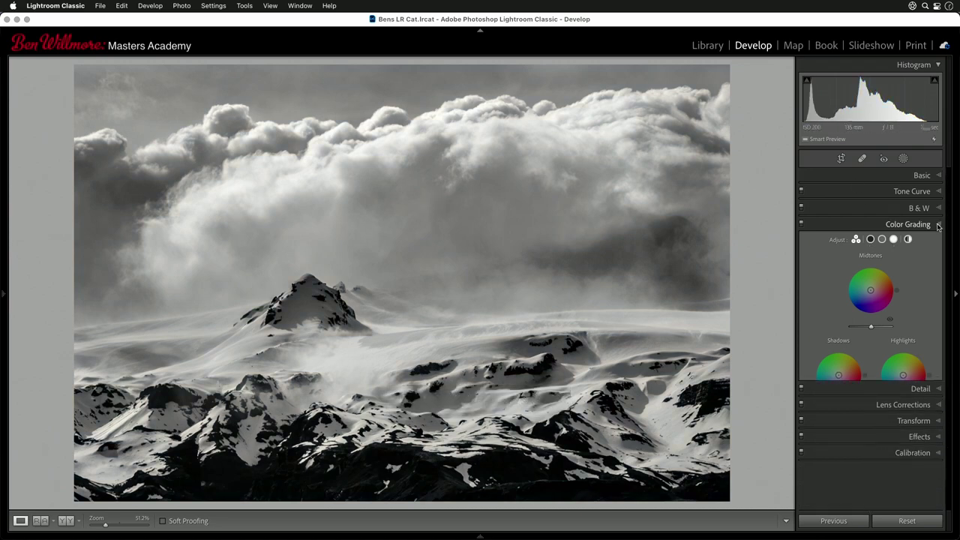
- Advance past the blue-toned snowy mountain photo to the airplane panorama, examining the histogram of each
key(Right)
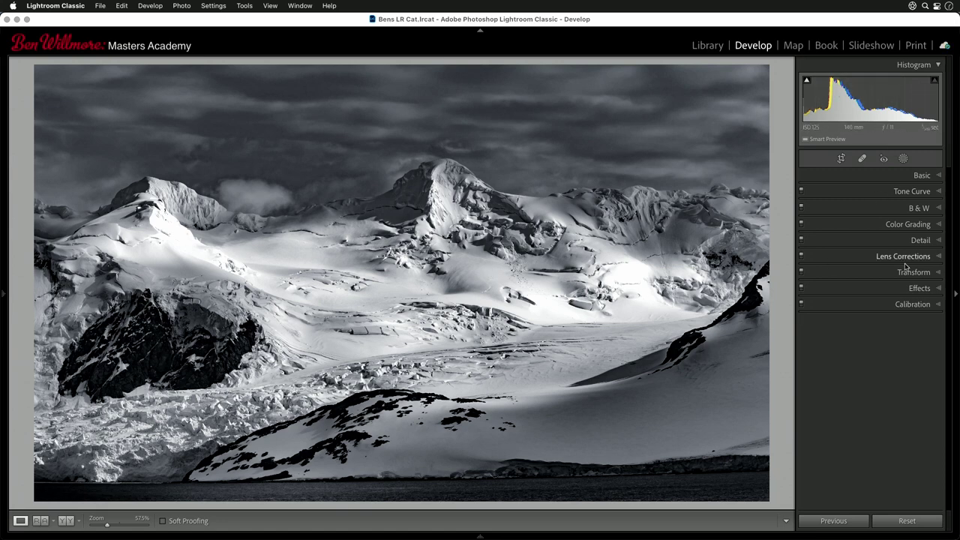
key(Right)
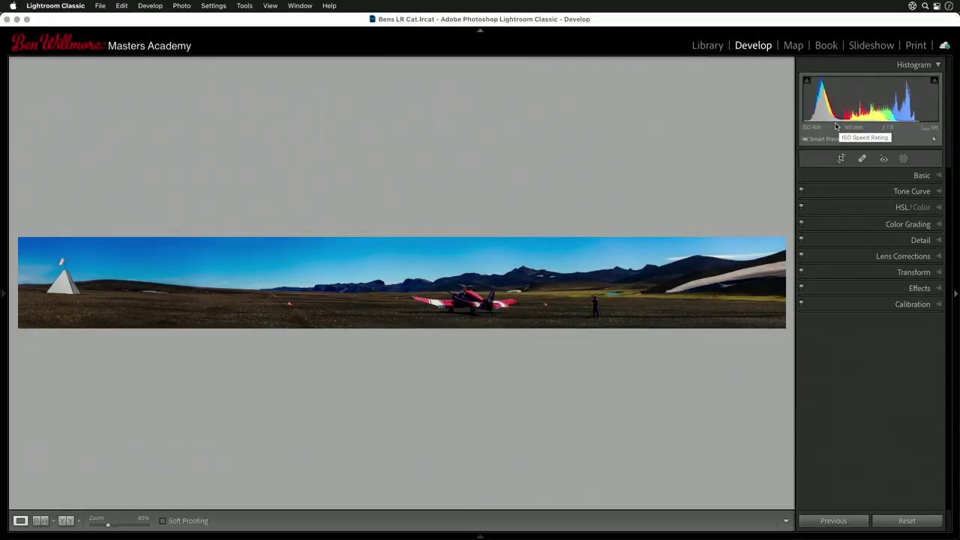
- Return to the thumbnail grid and compare the histograms of the hazy mesa photo, the Iceland ice panorama and the airplane panorama
key(g)
click(413, 139)
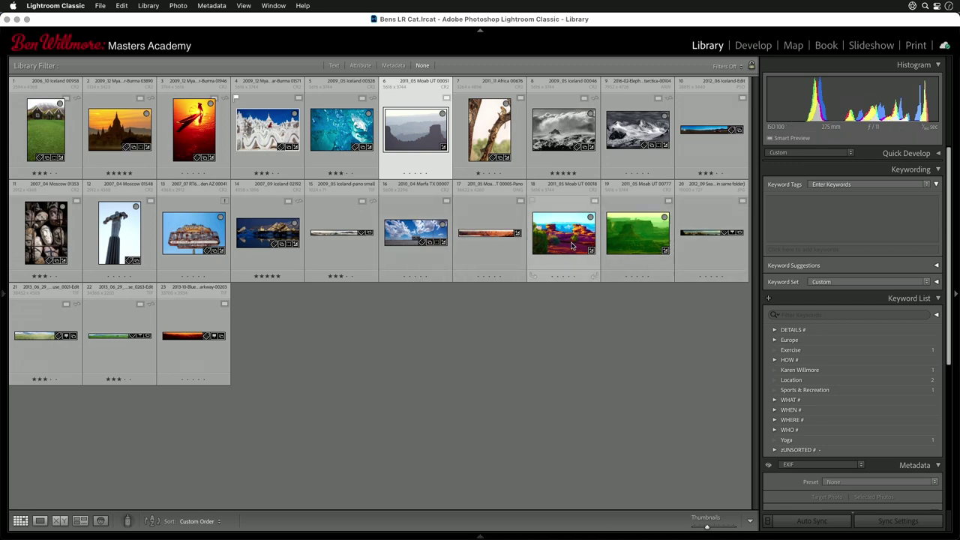
click(331, 236)
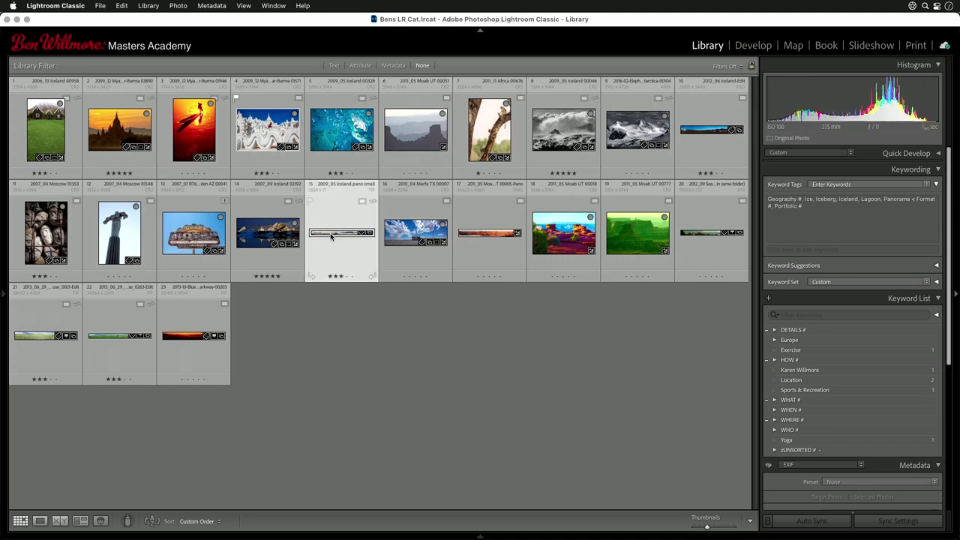
click(710, 130)
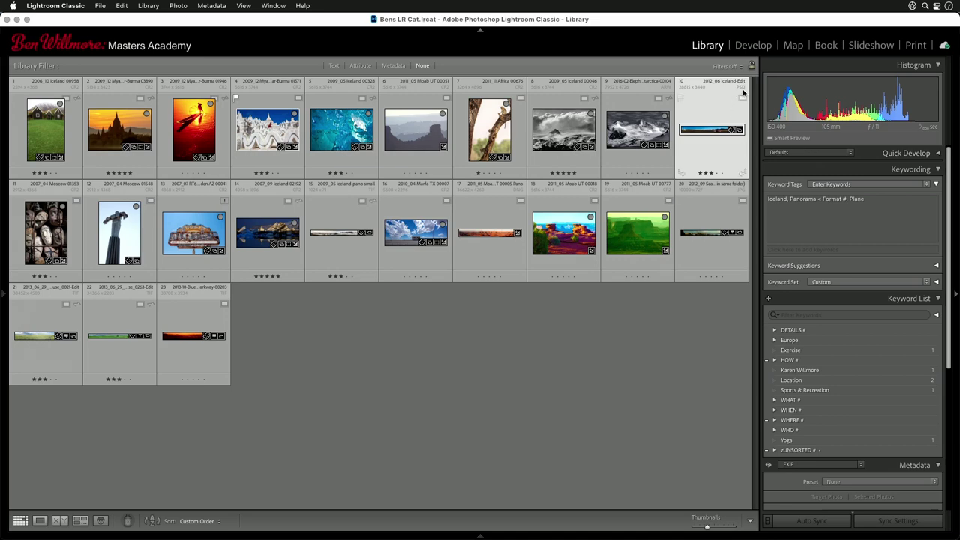
- Enlarge the airplane panorama and inspect the plane, sky and mountains up close to relate their colors to the histogram
double_click(713, 135)
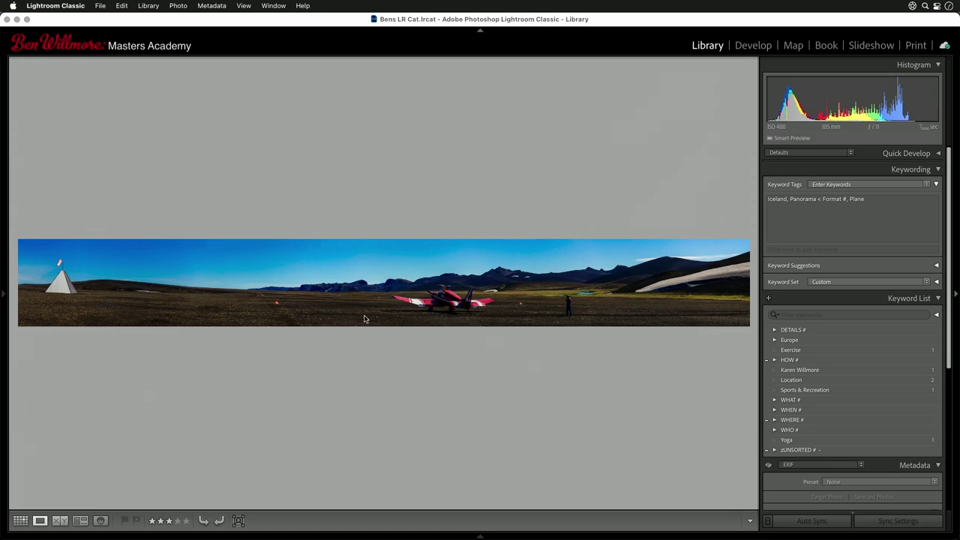
click(443, 297)
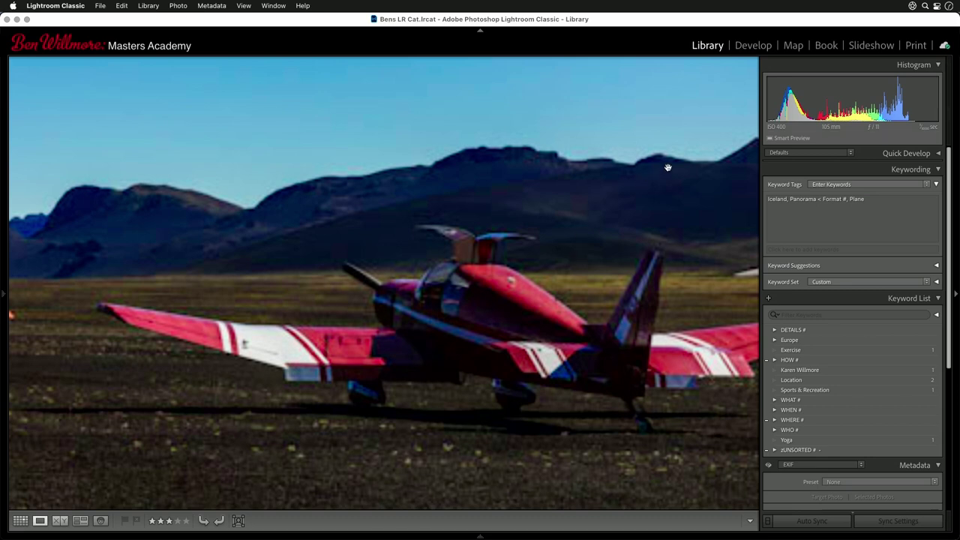
click(621, 215)
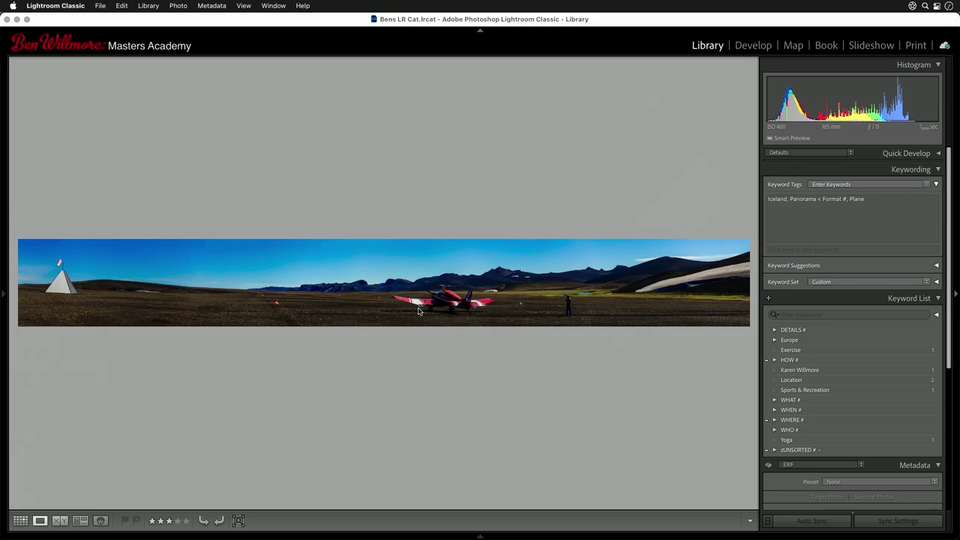
click(423, 275)
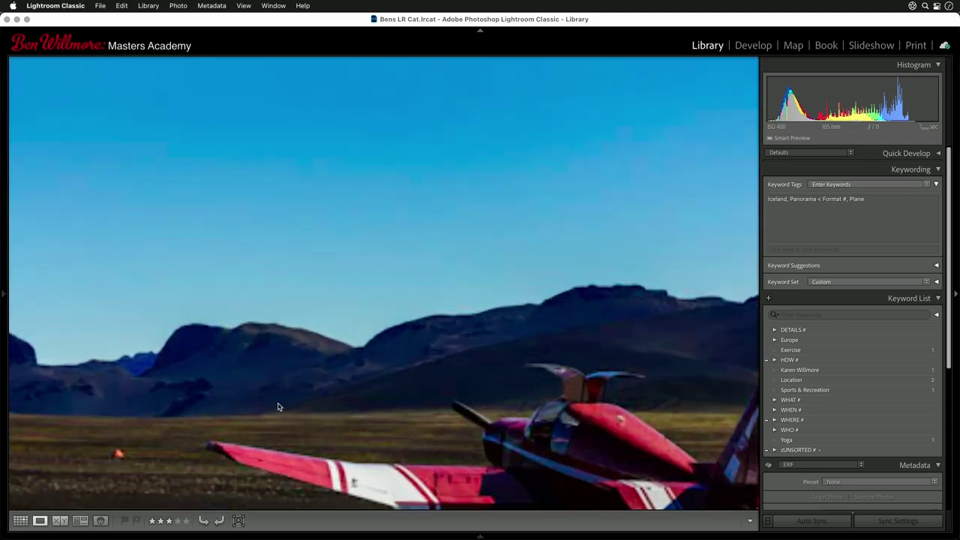
click(428, 412)
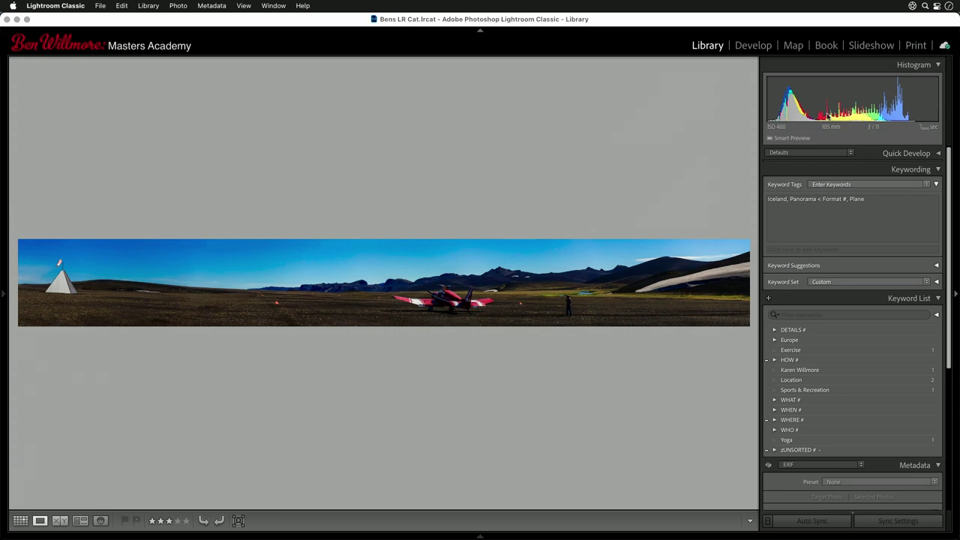
- View the hazy mesa photo enlarged from the grid for comparison, and reopen the airplane panorama
key(g)
double_click(415, 131)
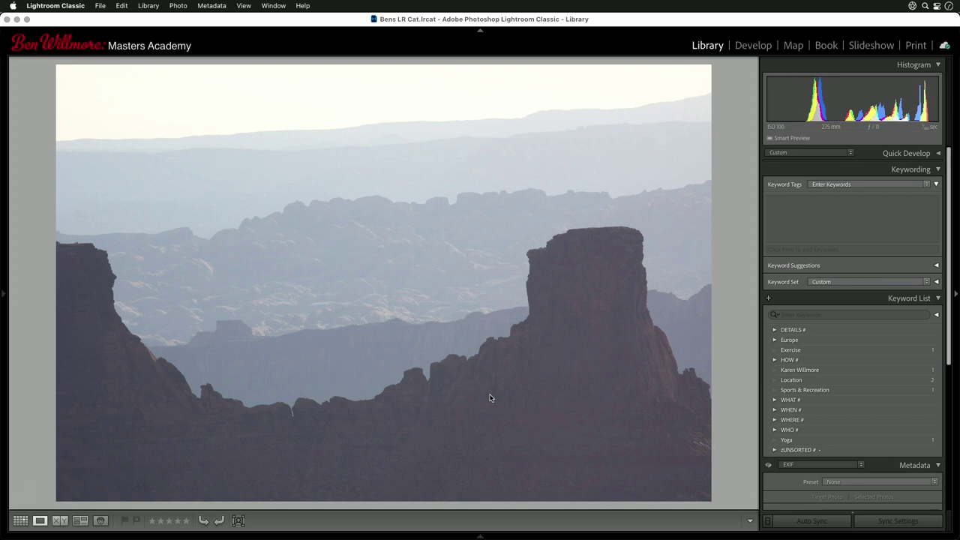
key(g)
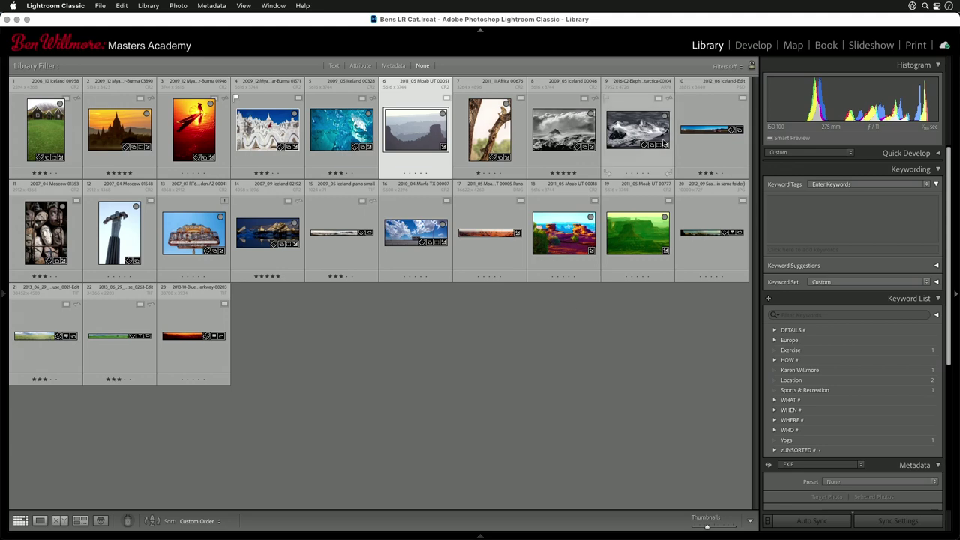
click(703, 132)
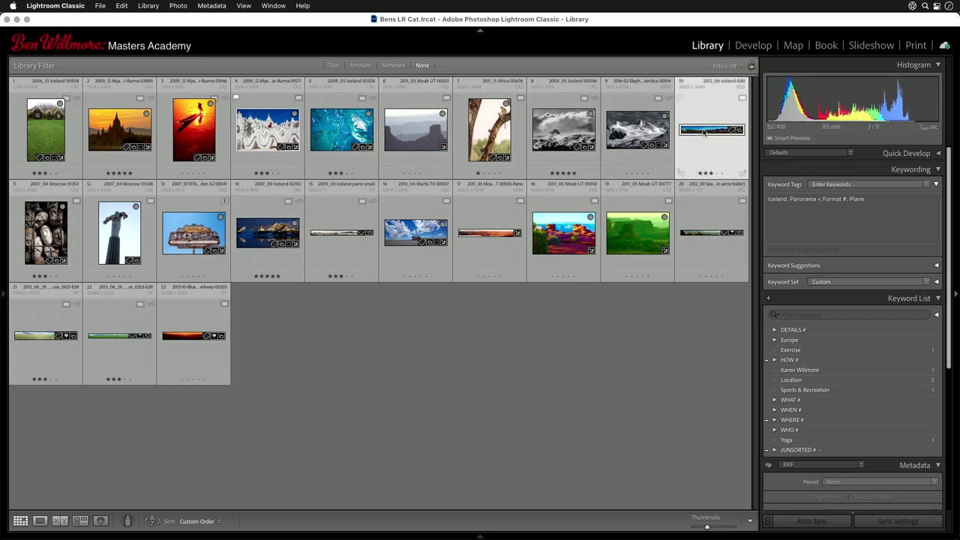
double_click(704, 131)
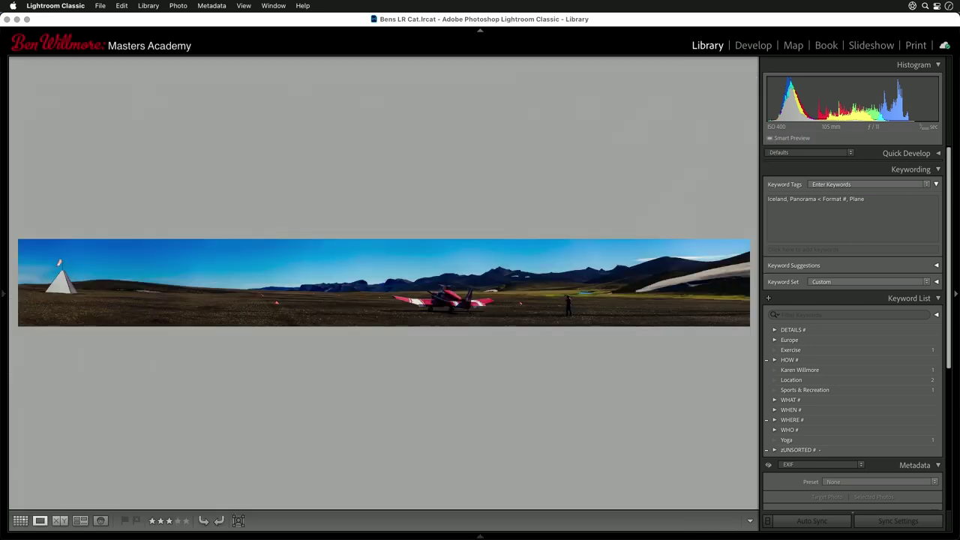
- Advance through the stone faces, monument and motel sign photos, examining the histogram of each
key(Right)
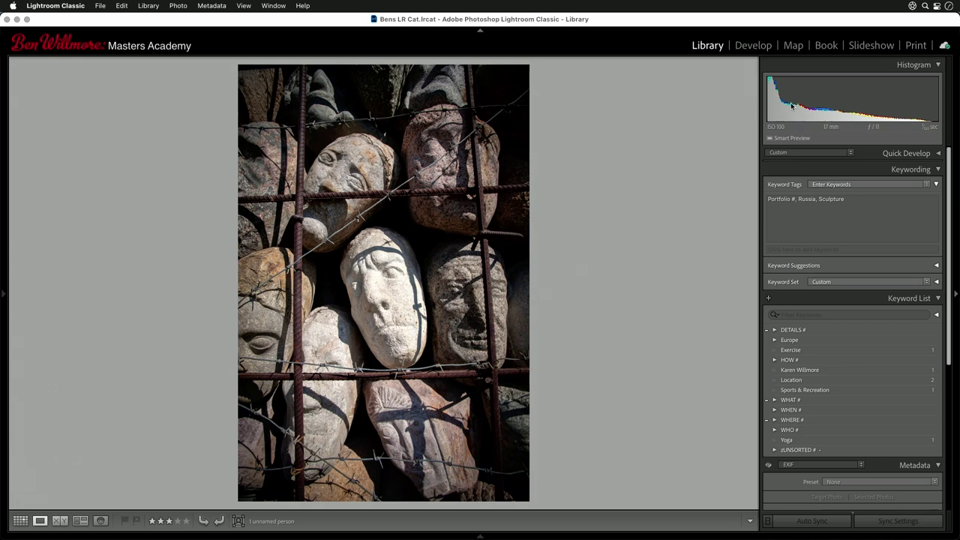
key(Right)
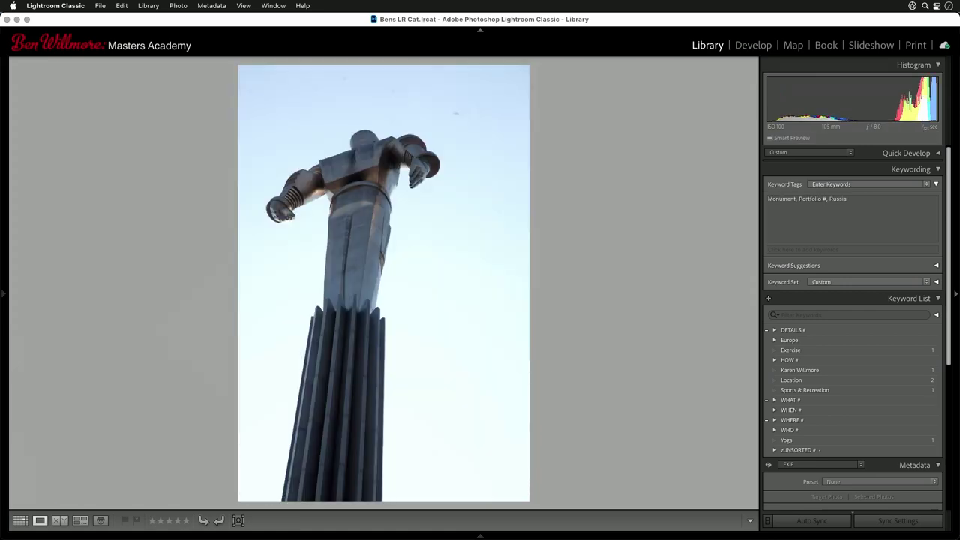
key(Right)
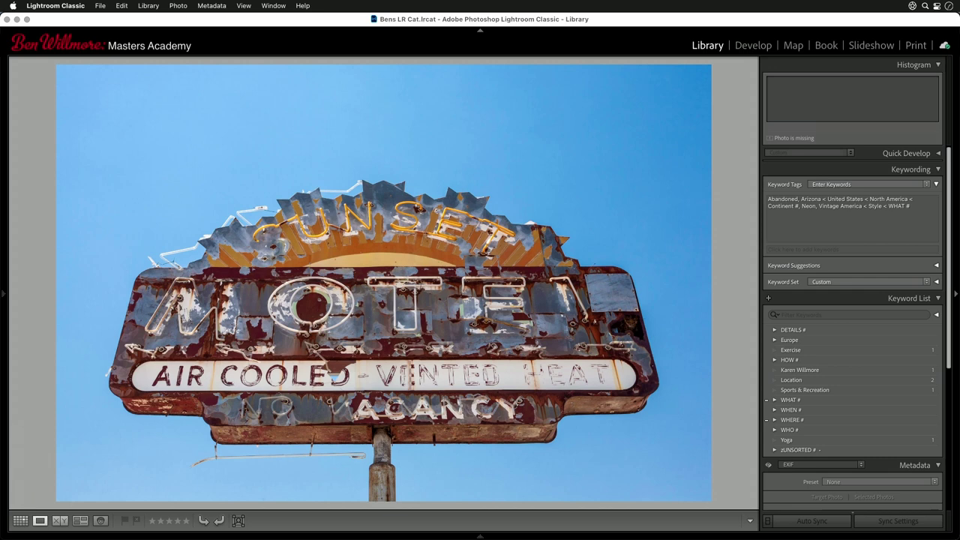
- Open the iceberg photo for developing, try warming its white balance temperature to 5,048, and undo the change
key(Right)
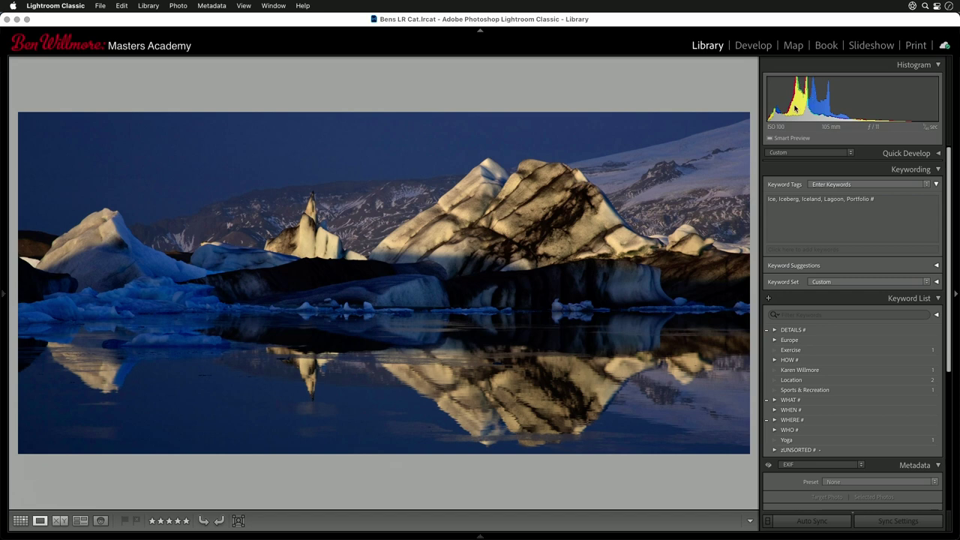
key(d)
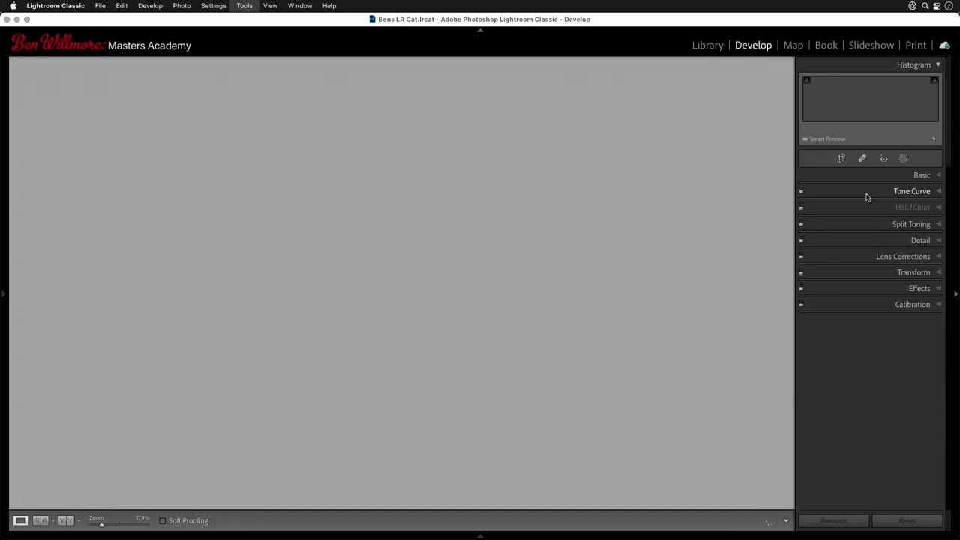
click(936, 175)
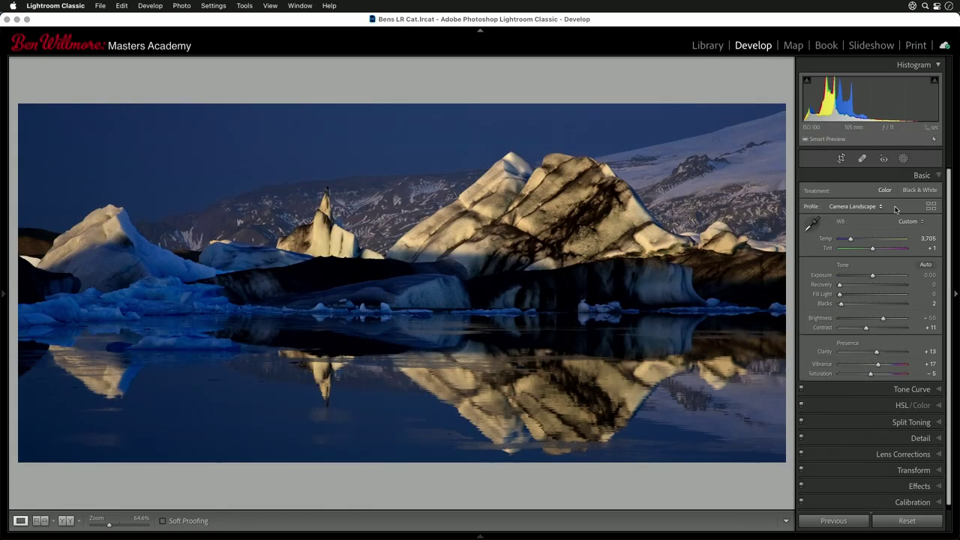
drag(854, 239, 861, 241)
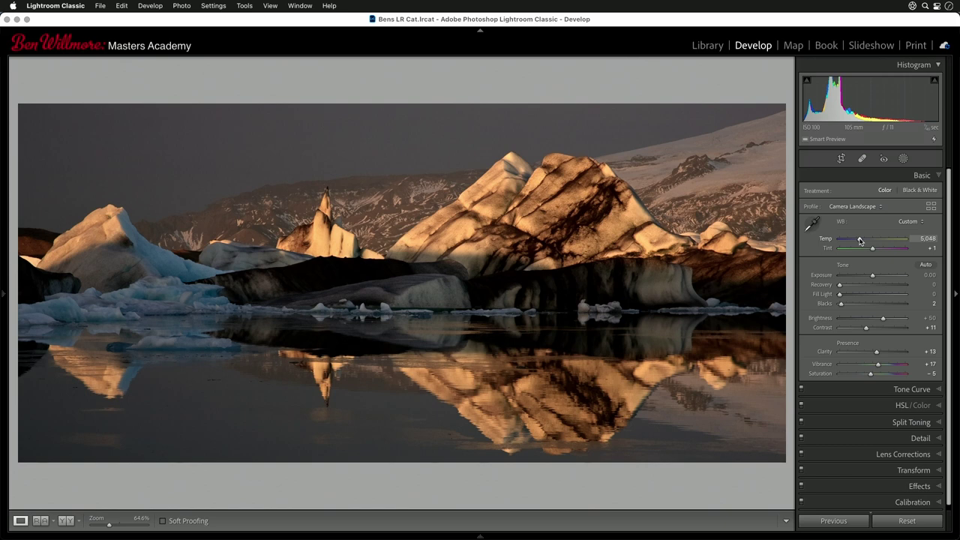
drag(861, 240, 861, 240)
key(super+z)
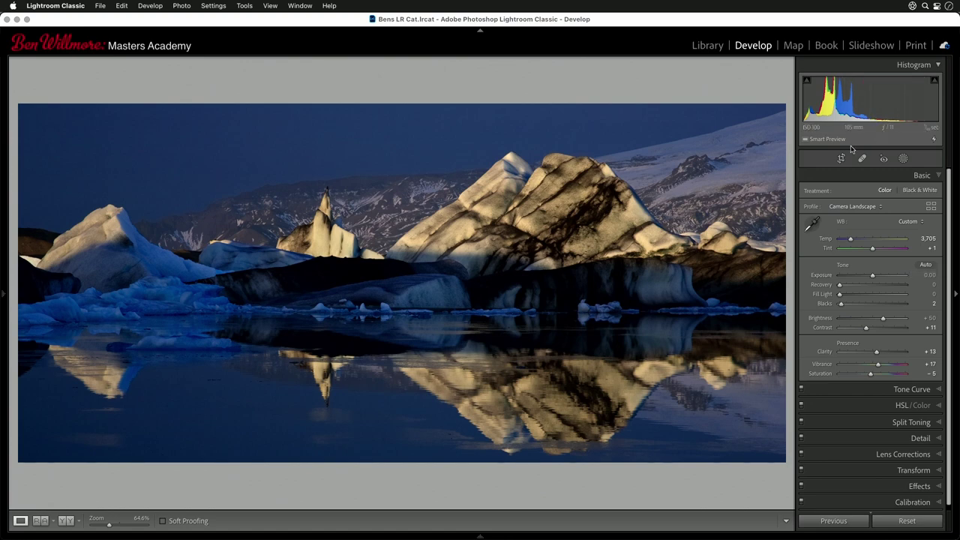
- Open the Prada storefront photo from the thumbnail grid for developing and warm its temperature to 6,275
key(g)
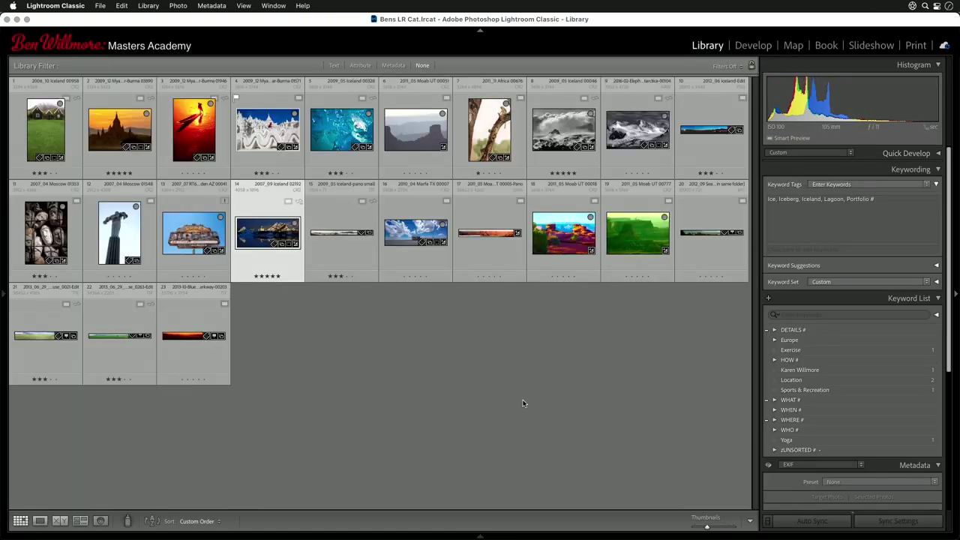
click(406, 237)
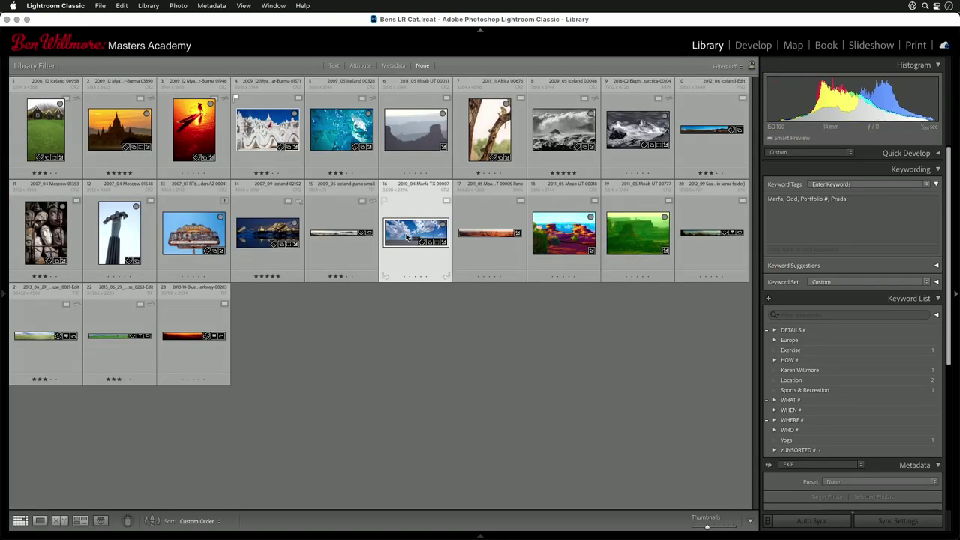
key(d)
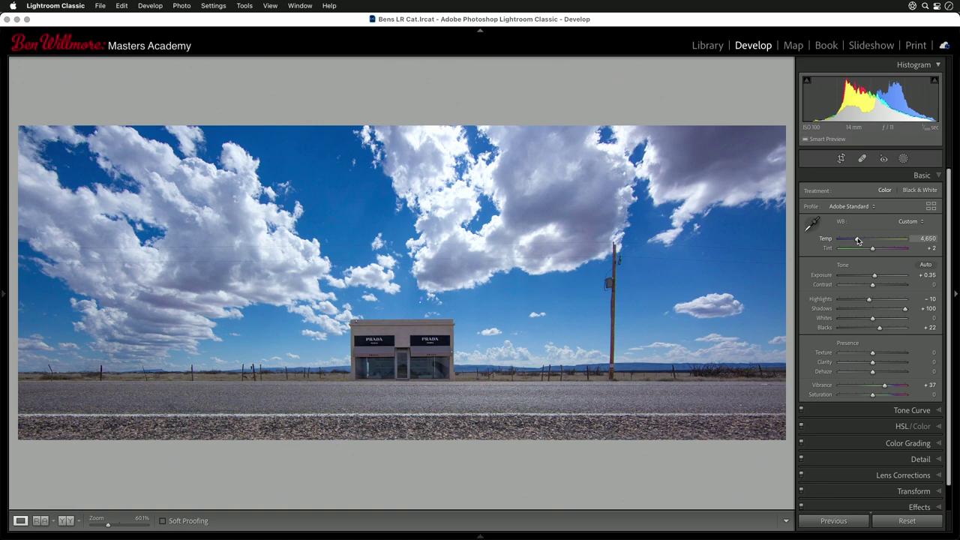
mouse_move(858, 240)
mouse_down()
mouse_move(900, 239)
mouse_move(869, 238)
mouse_up()
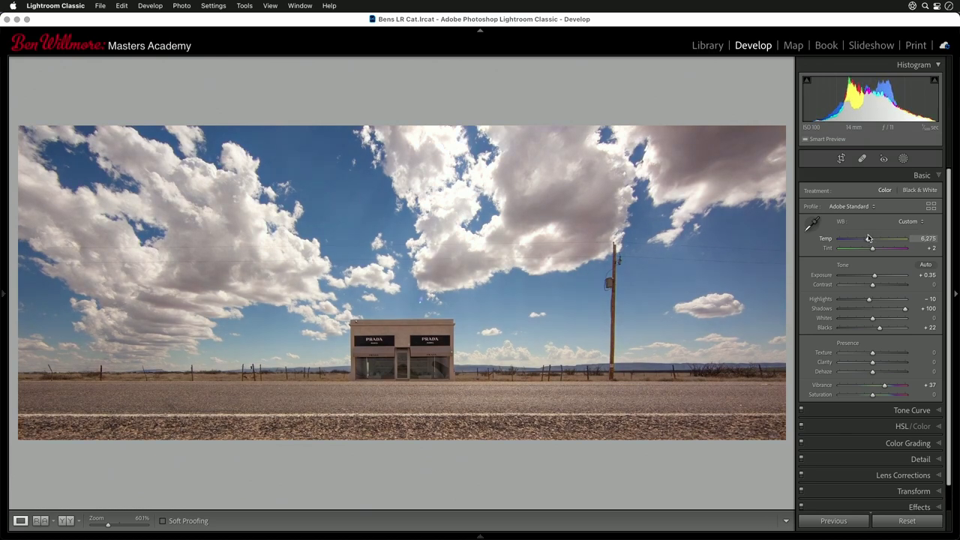
drag(868, 239, 869, 238)
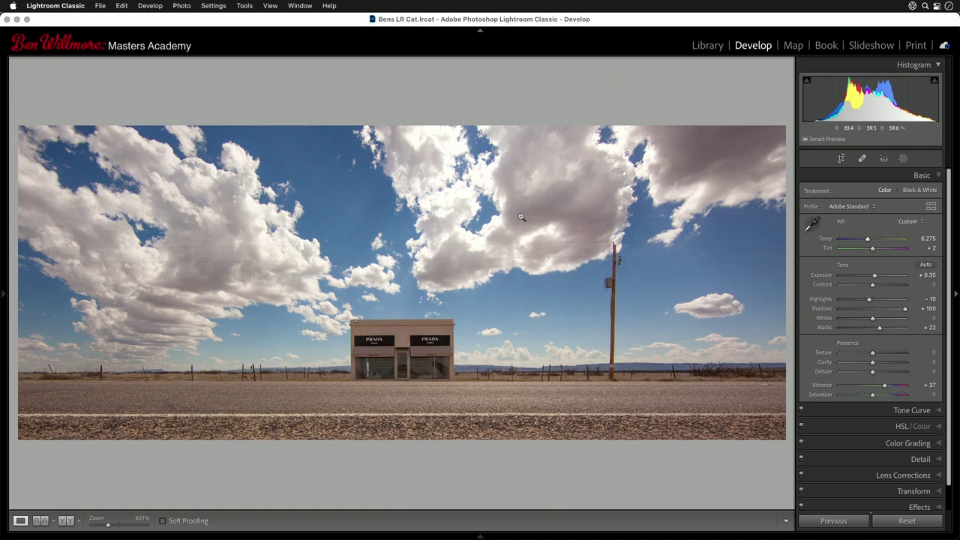
- Compare the storefront photo and its histogram before and after the Temperature change using its edit history, ending on the warmer version
click(4, 294)
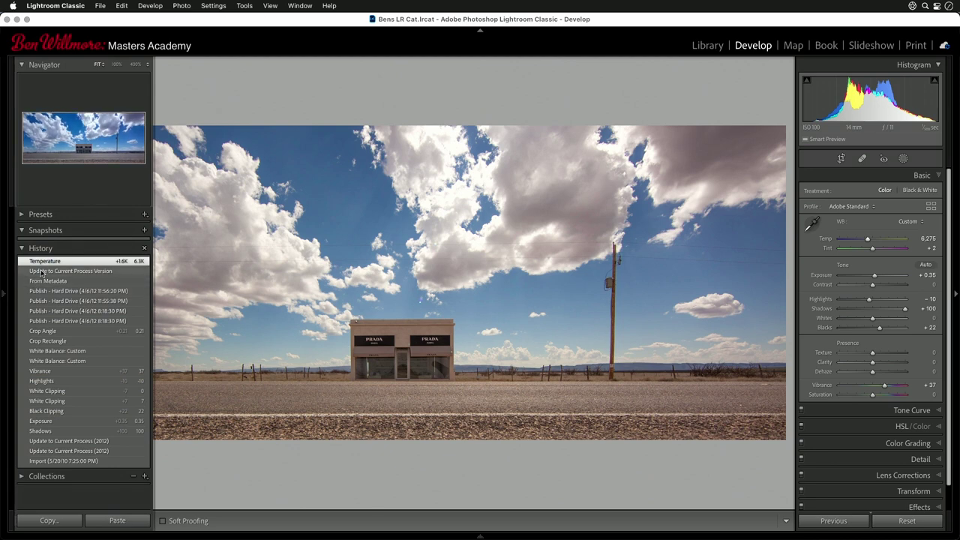
click(42, 271)
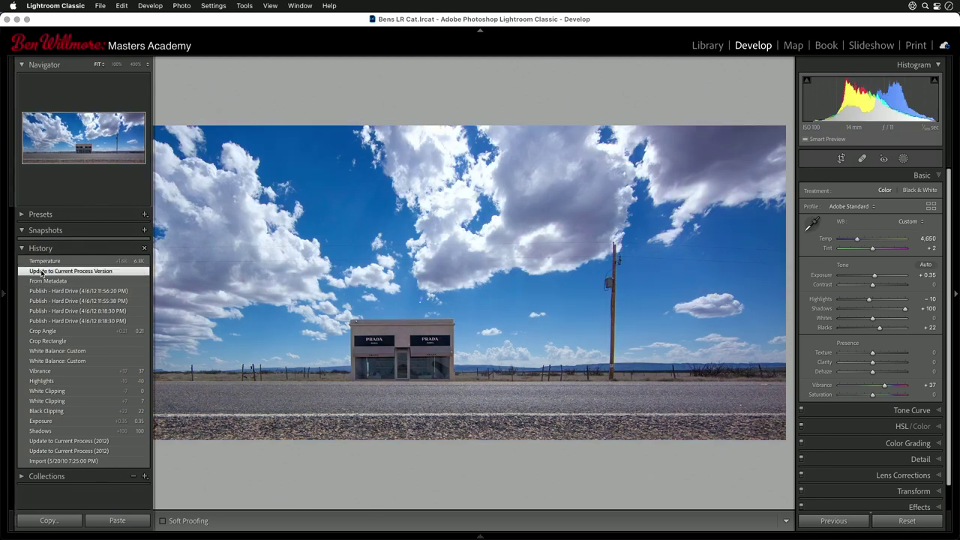
click(43, 261)
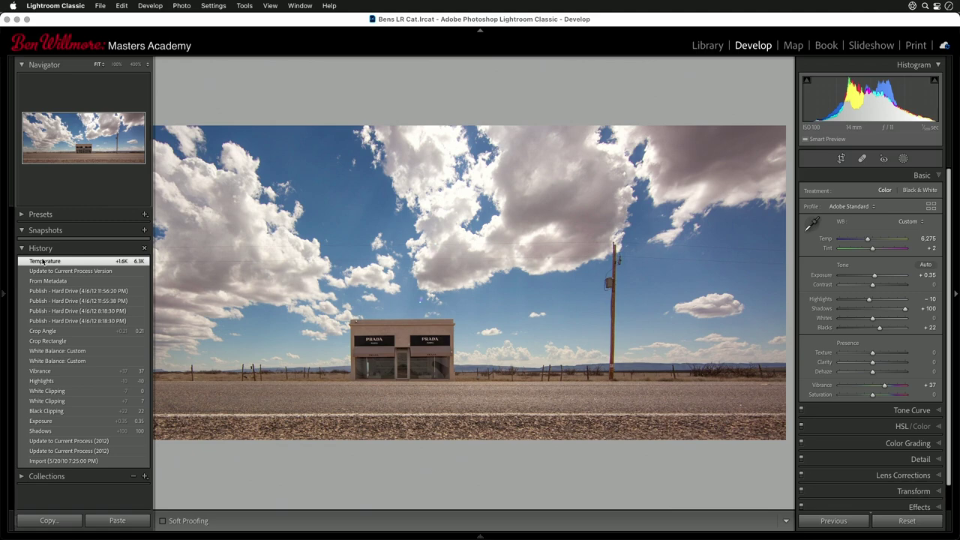
click(43, 271)
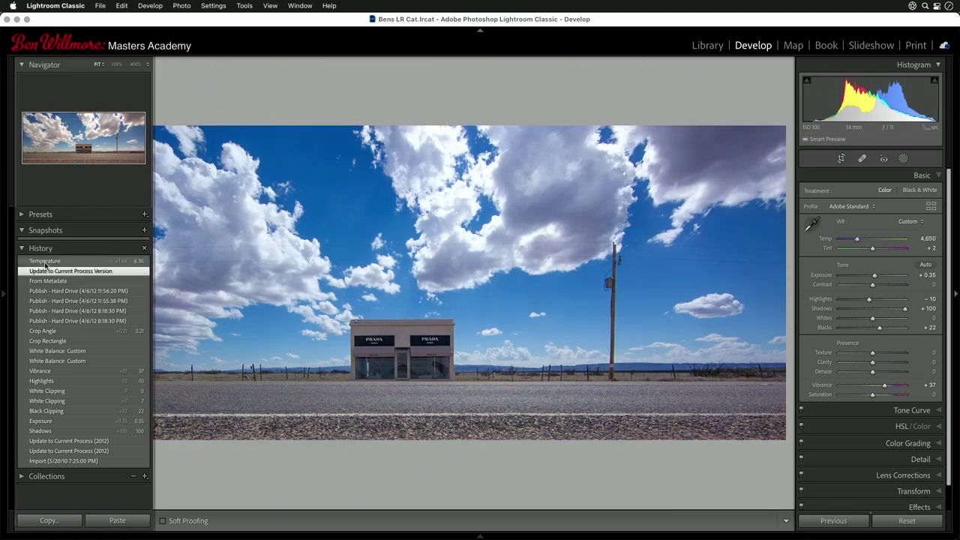
click(45, 262)
click(44, 271)
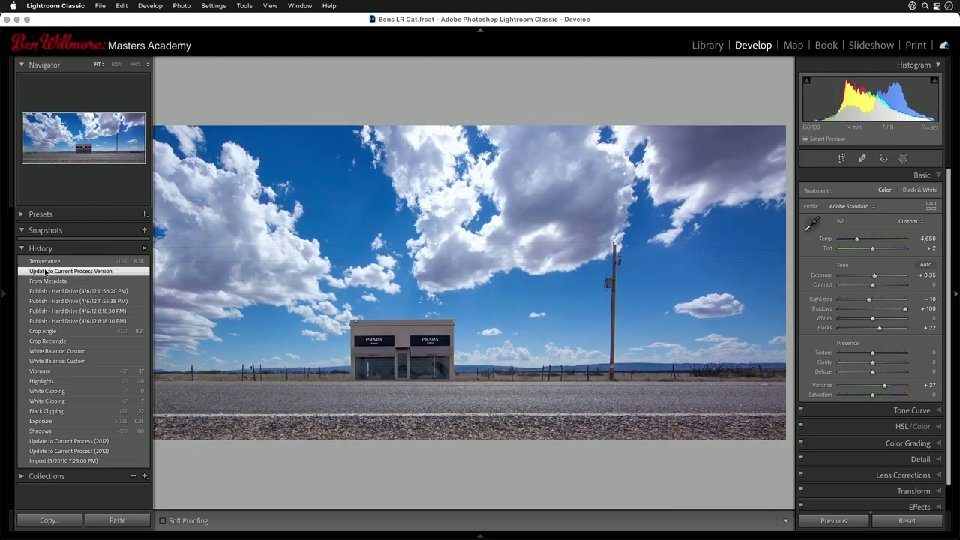
click(45, 262)
key(F7)
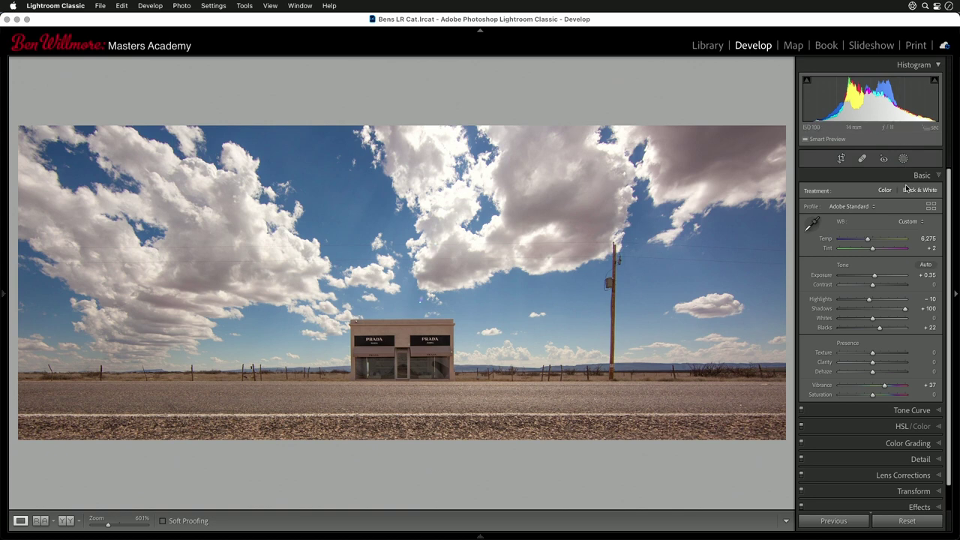
- Advance to the oversaturated red rock photo, reset vibrance and saturation to 0, and set temperature to 4,932 and tint to -21
key(Right)
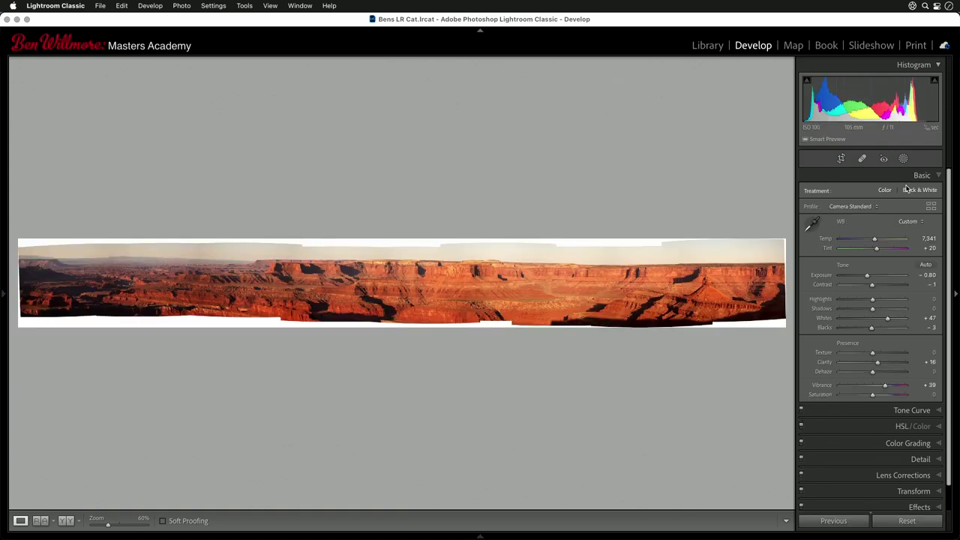
key(Right)
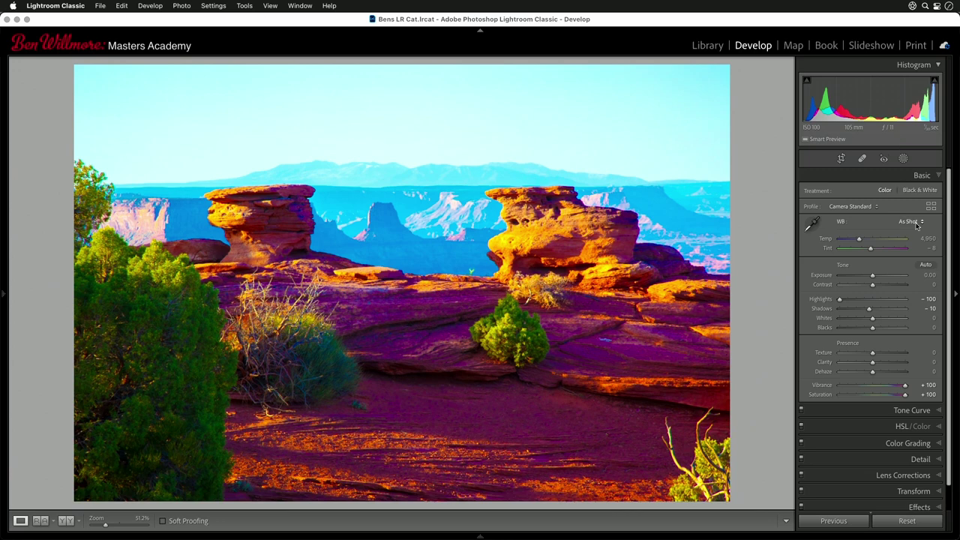
double_click(906, 387)
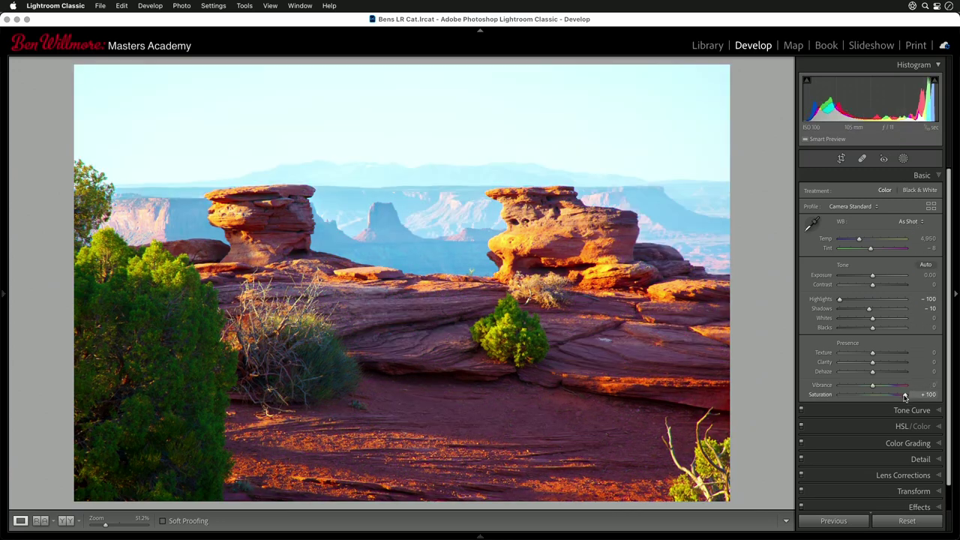
double_click(905, 396)
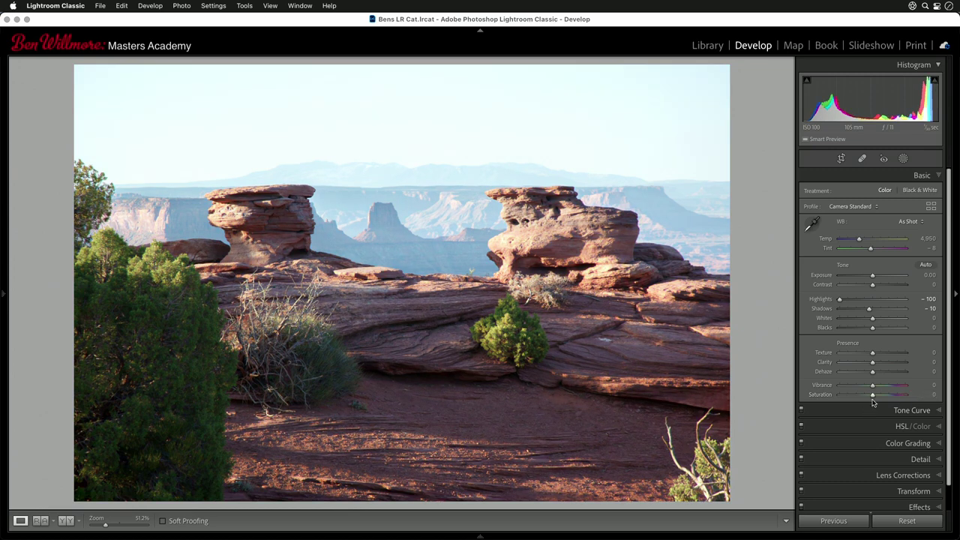
drag(860, 239, 869, 251)
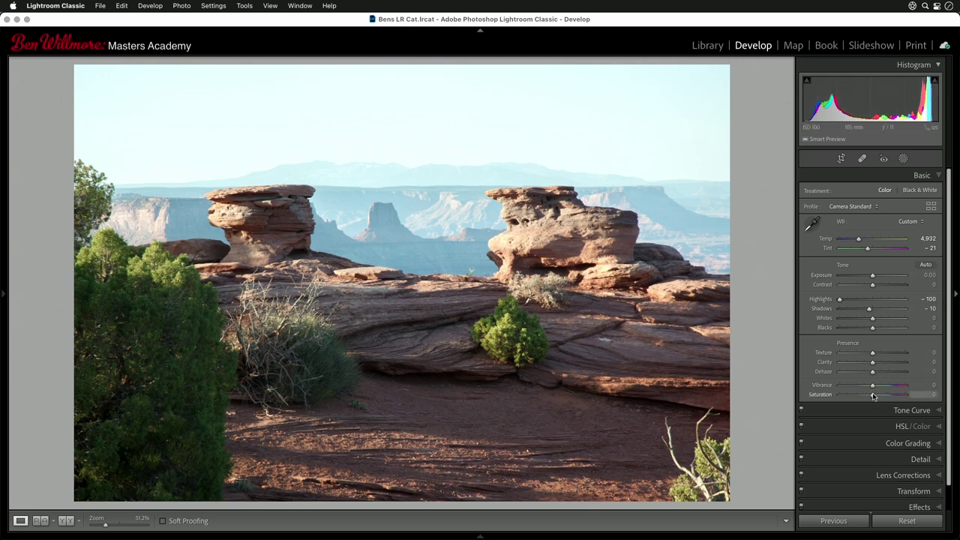
- Try saturation and vibrance at +100 on the red rock photo to see the histogram colors separate, and reset both to 0
drag(873, 395, 927, 396)
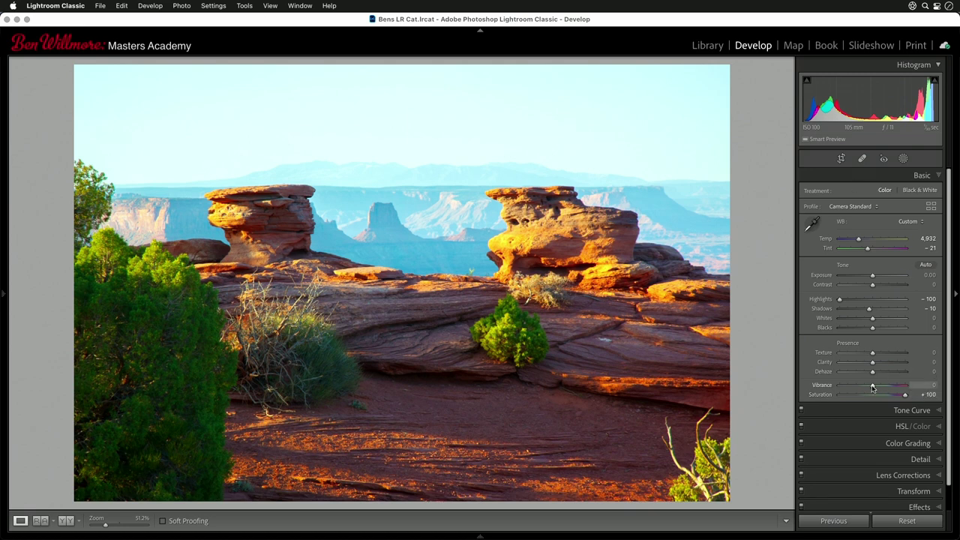
drag(873, 387, 910, 384)
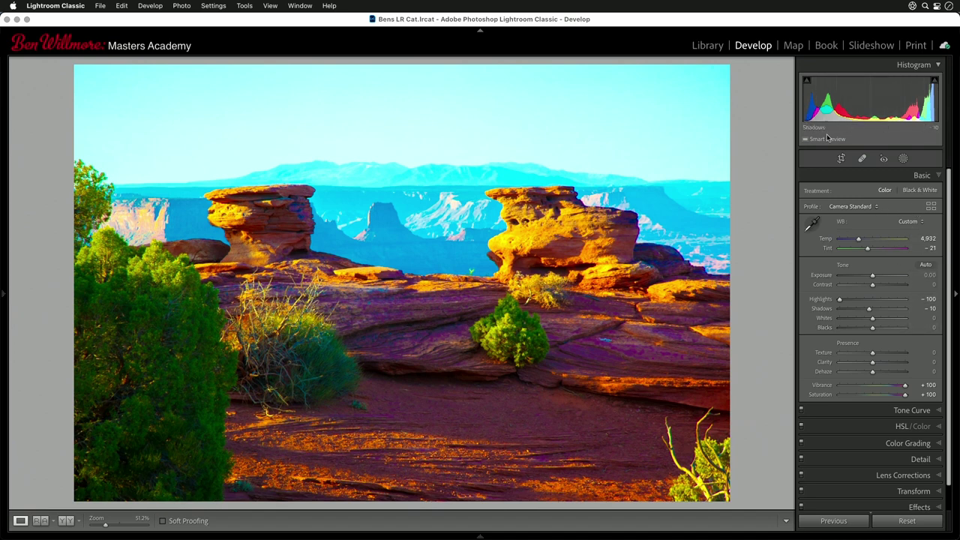
double_click(905, 395)
double_click(905, 388)
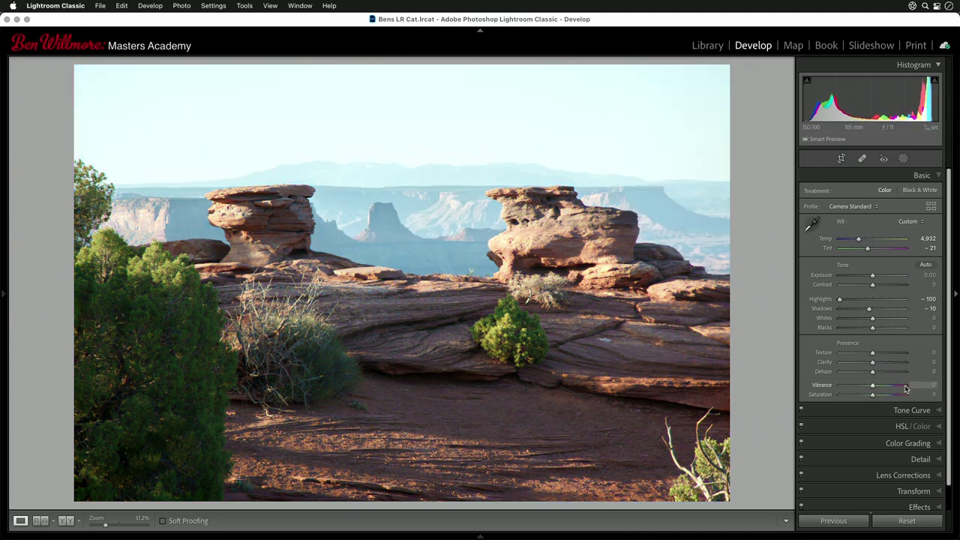
- Correct the green-tinted mesa photo's white balance by setting tint to -2 and temperature to 9,360
key(Right)
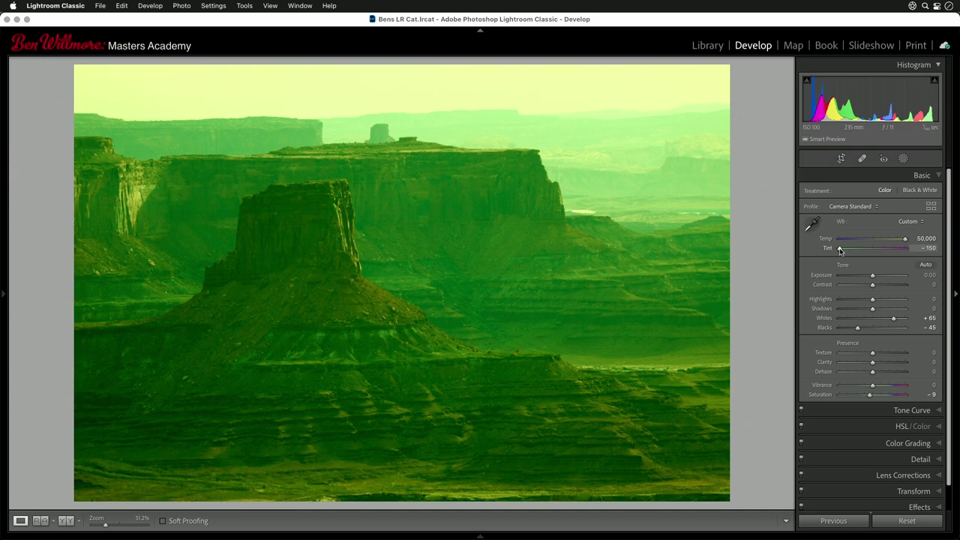
drag(840, 249, 871, 246)
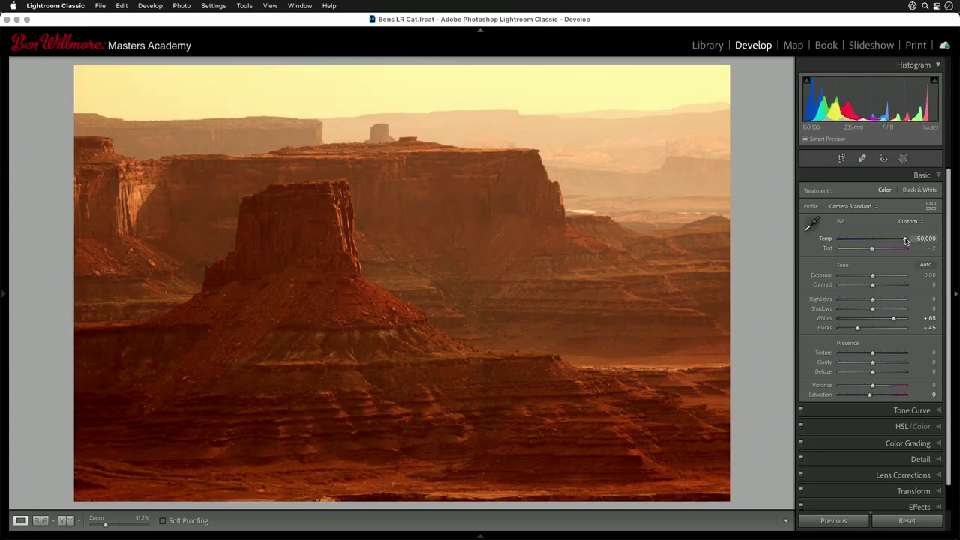
double_click(905, 241)
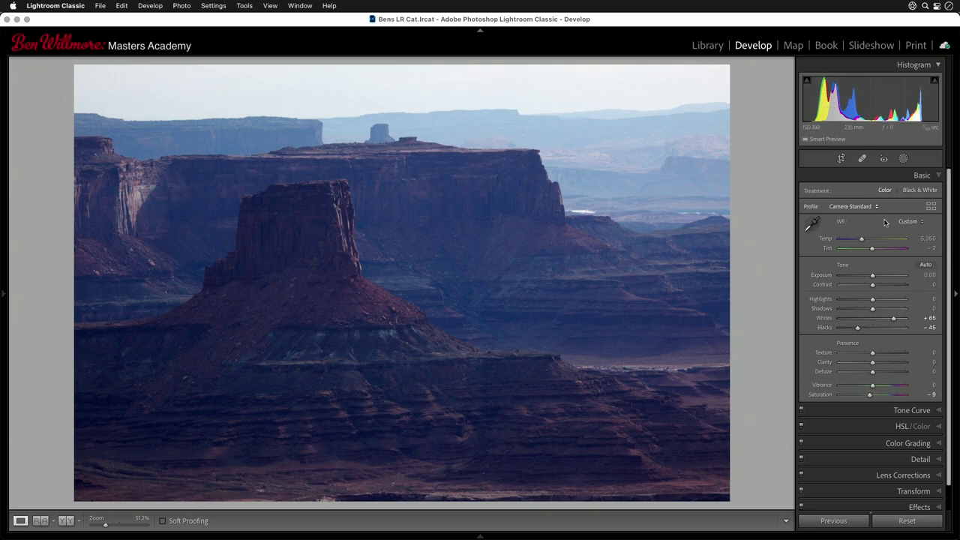
drag(862, 239, 883, 240)
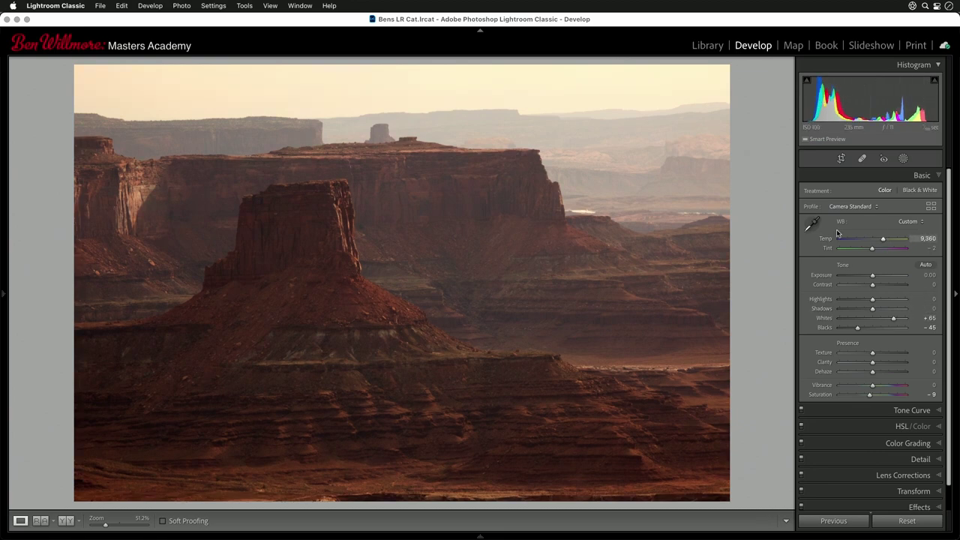
- Switch to Photoshop, collapse the Info read-out, and show the Histogram in Compact View
mouse_move(441, 538)
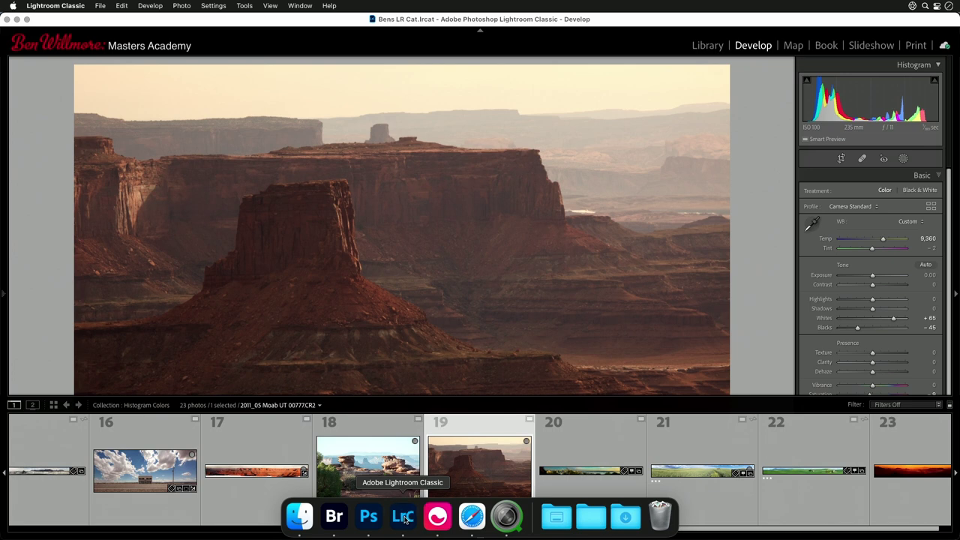
click(369, 516)
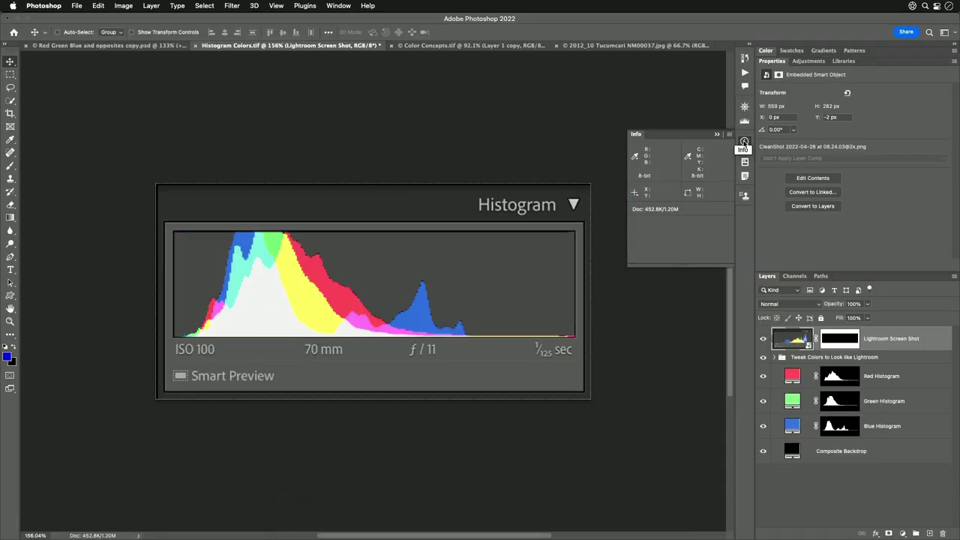
click(745, 142)
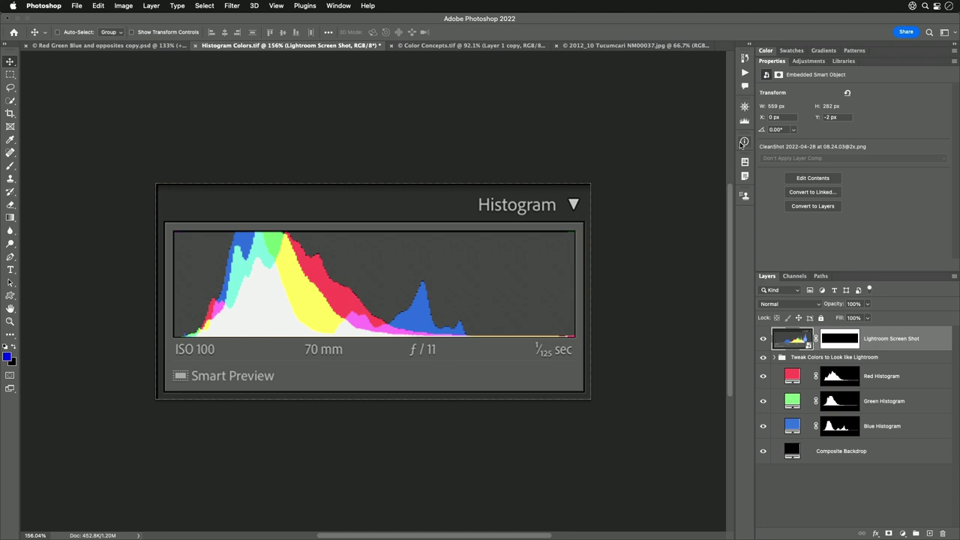
click(339, 6)
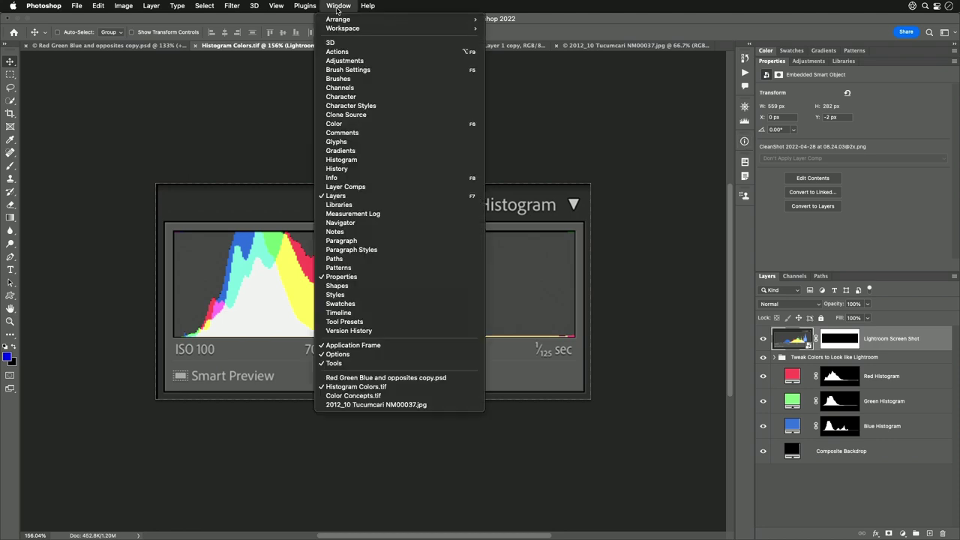
click(357, 160)
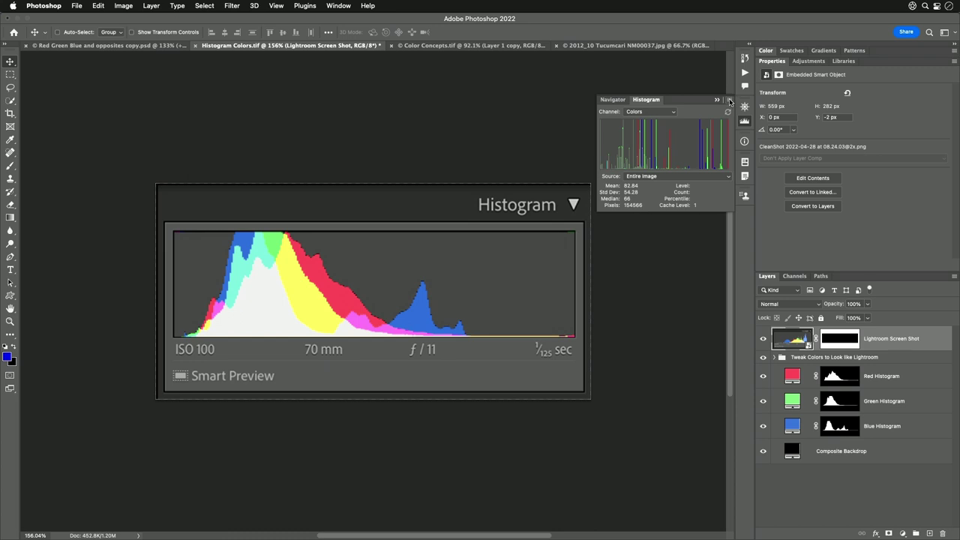
click(728, 100)
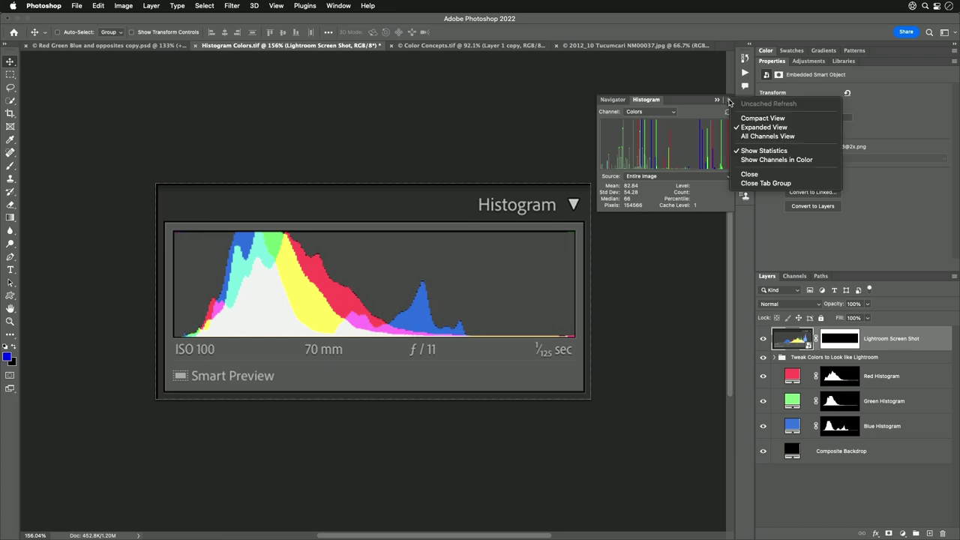
click(759, 118)
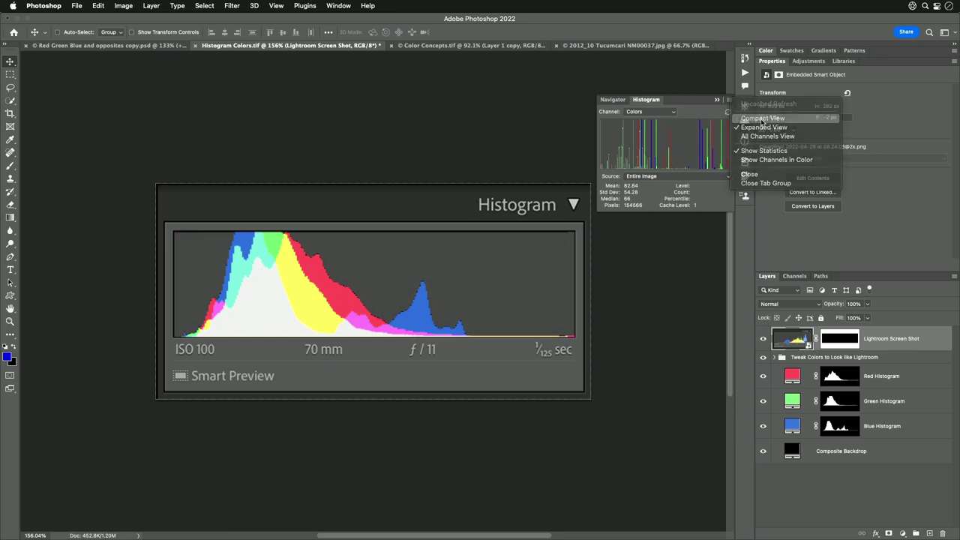
- Switch the Histogram to Expanded View and compare its RGB channel with the Colors channel, leaving Colors selected
click(730, 100)
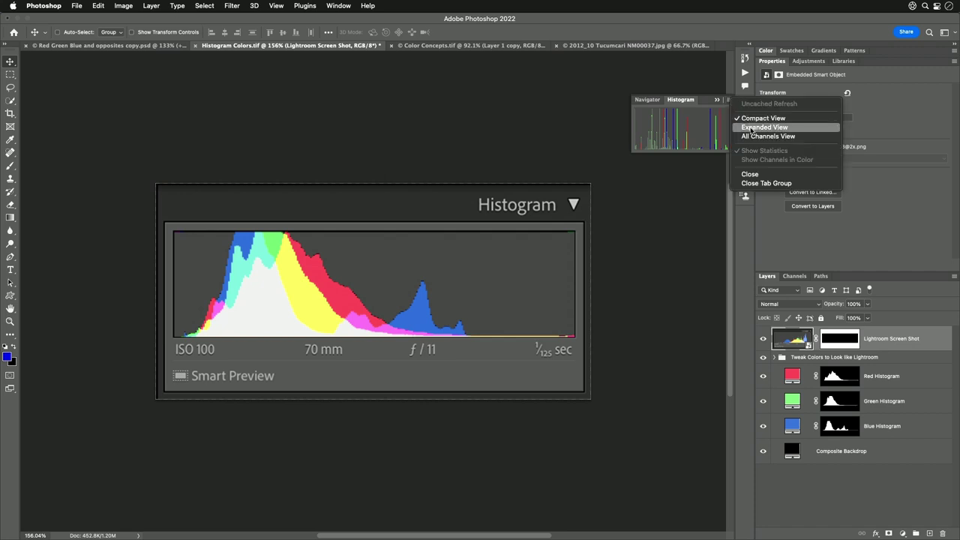
click(752, 128)
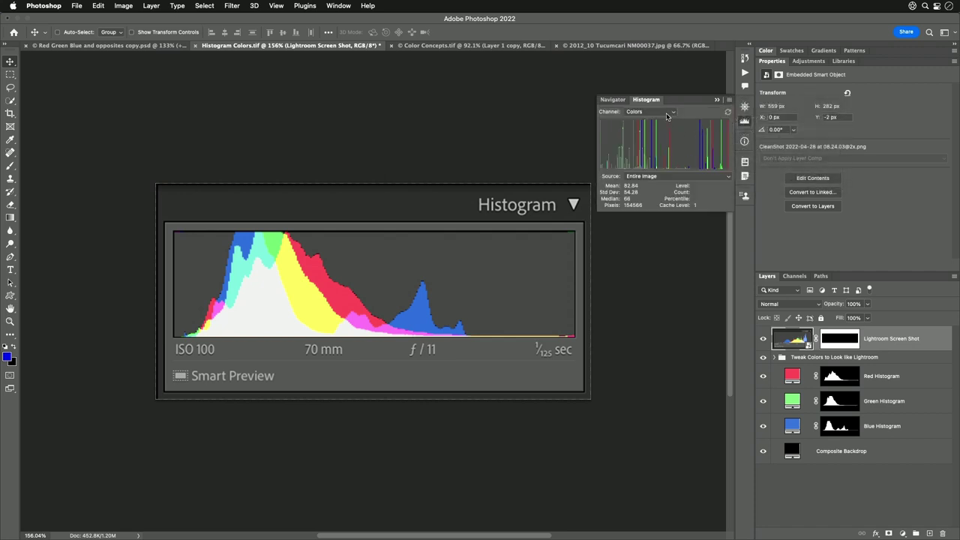
click(667, 117)
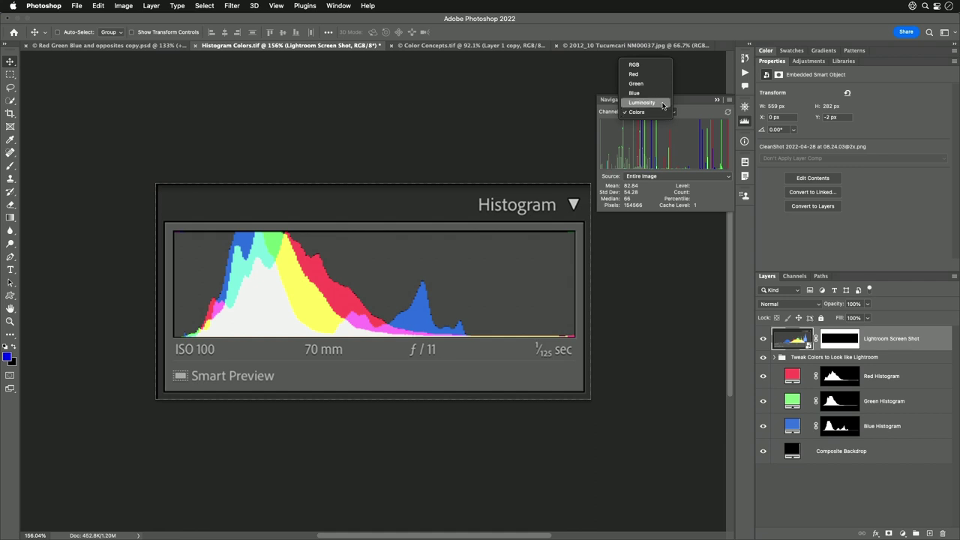
click(649, 69)
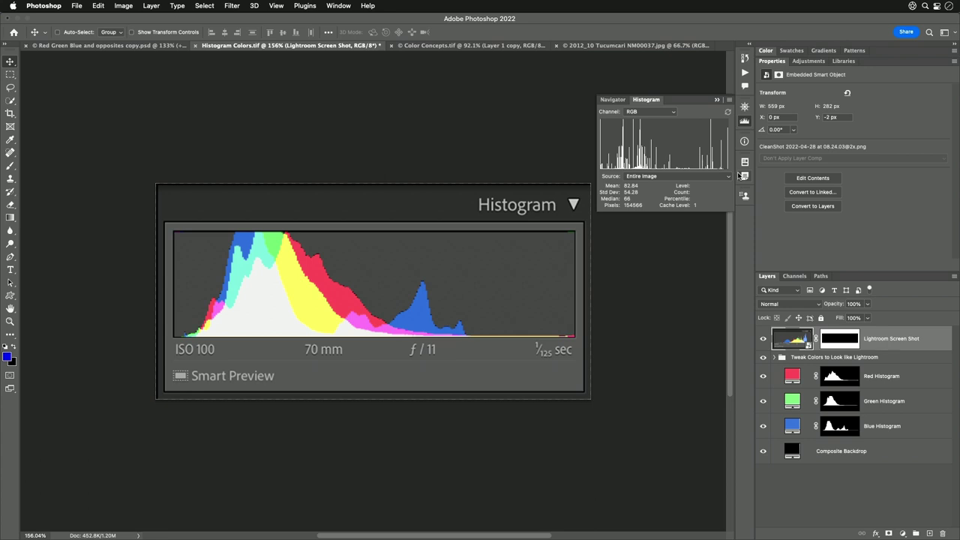
click(667, 115)
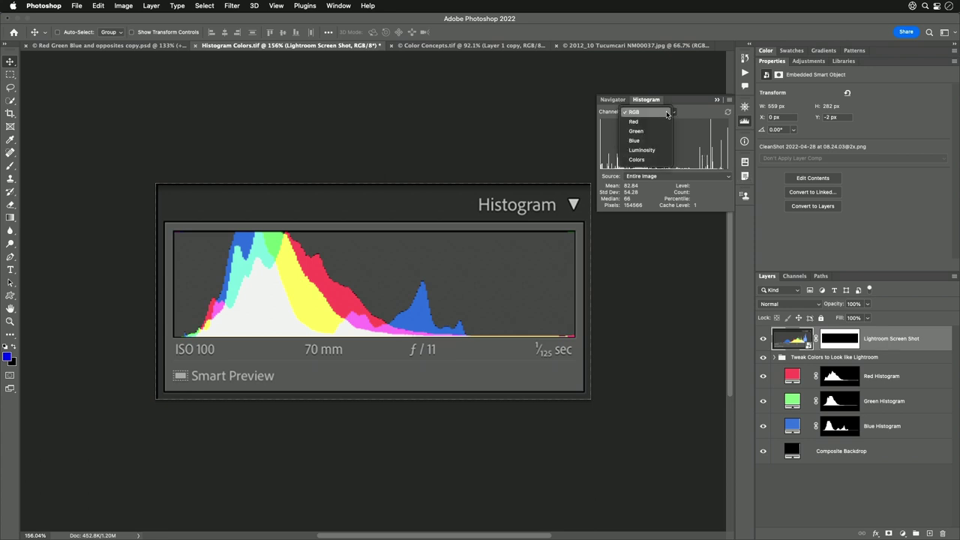
click(656, 160)
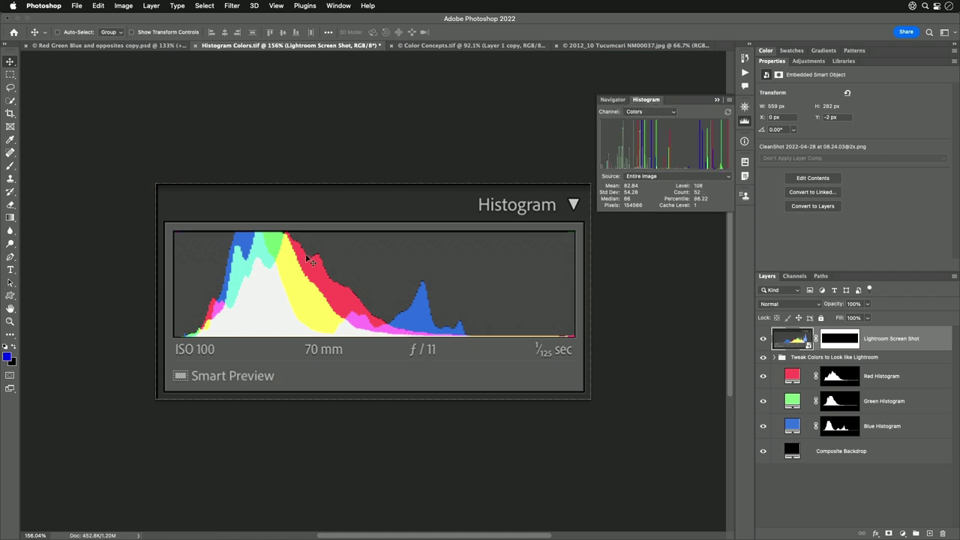
- Bring up the 2012_10 Tucumcari NM00037.jpg motel photo and refresh its histogram with uncached data
click(613, 47)
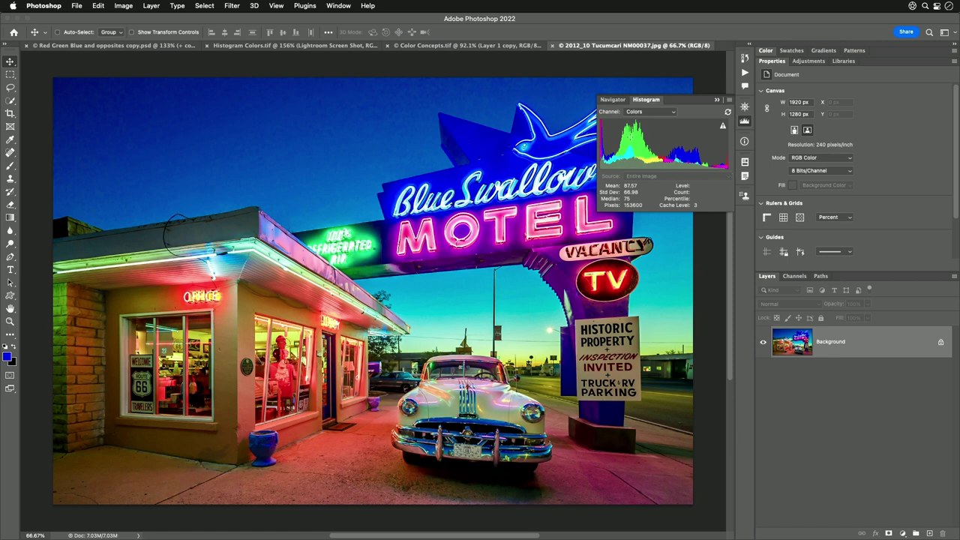
click(723, 127)
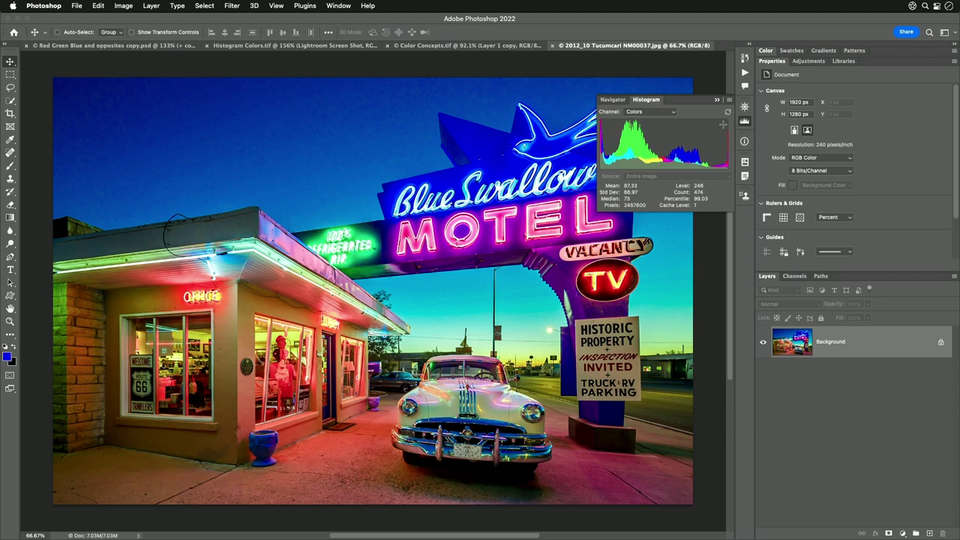